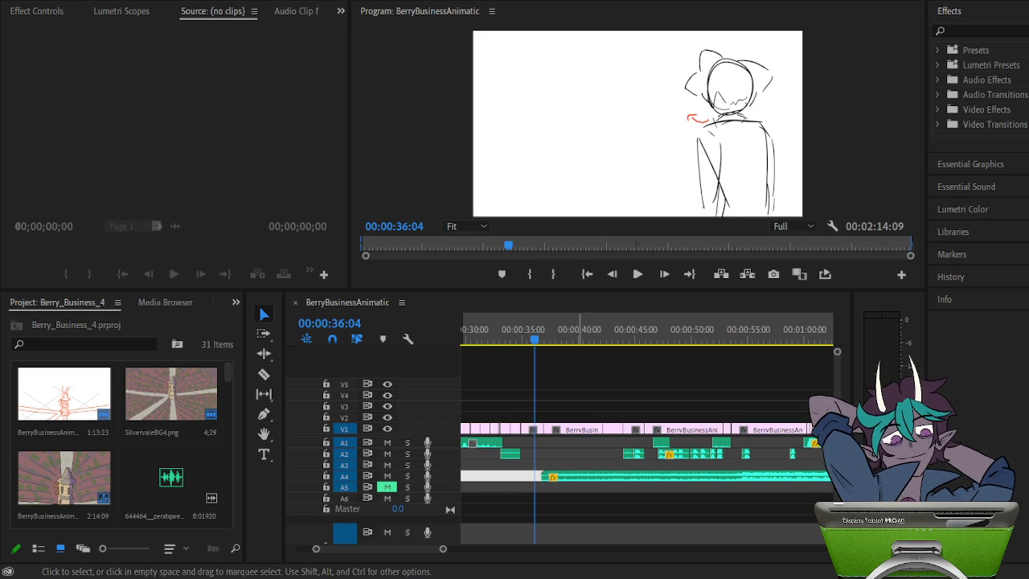
Play the BerryBusinessAnimatic sequence from its beginning to about 00:00:44:12
left_click_drag(348, 549, 288, 552)
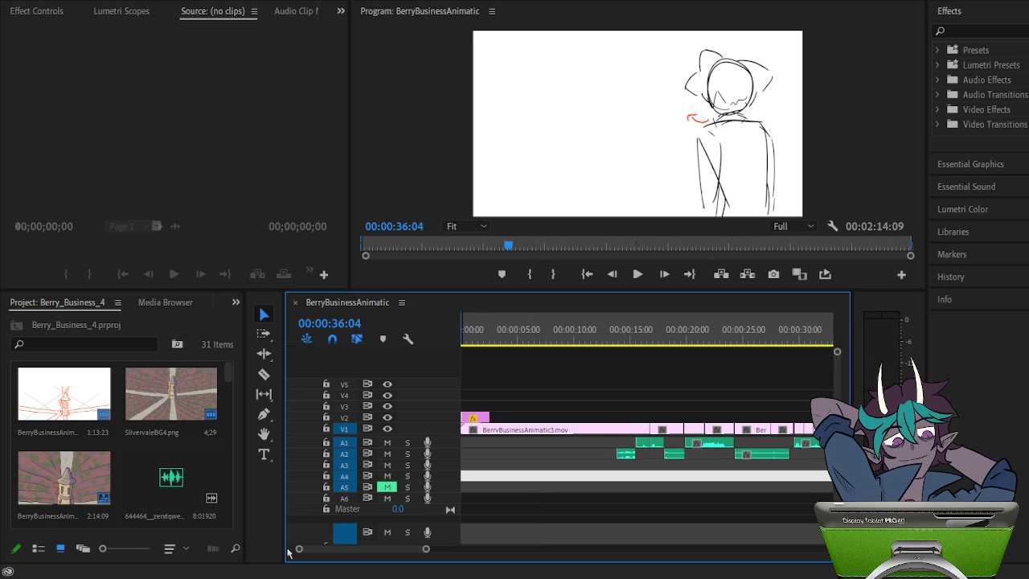
left_click(489, 331)
left_click(467, 336)
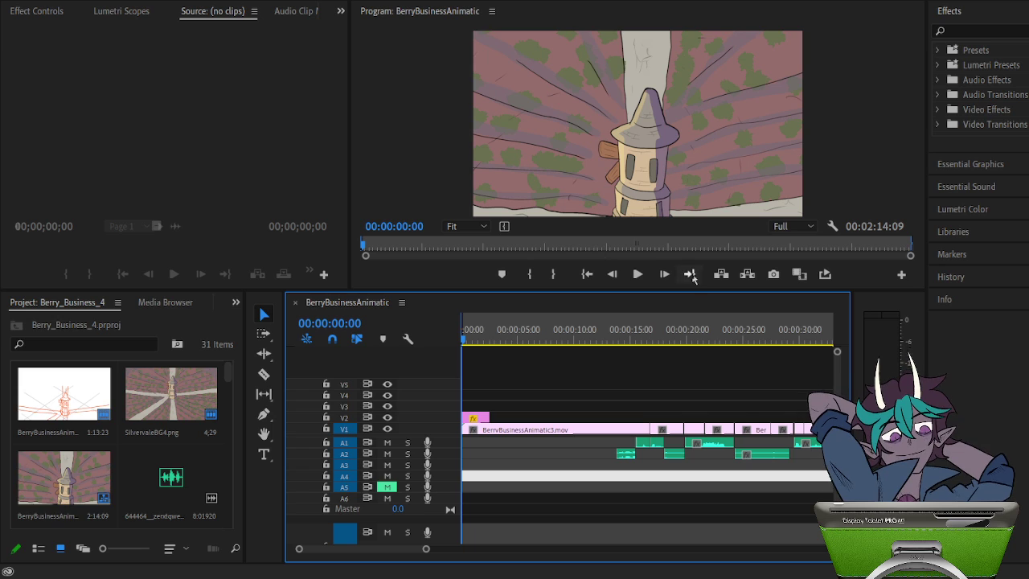
left_click(636, 274)
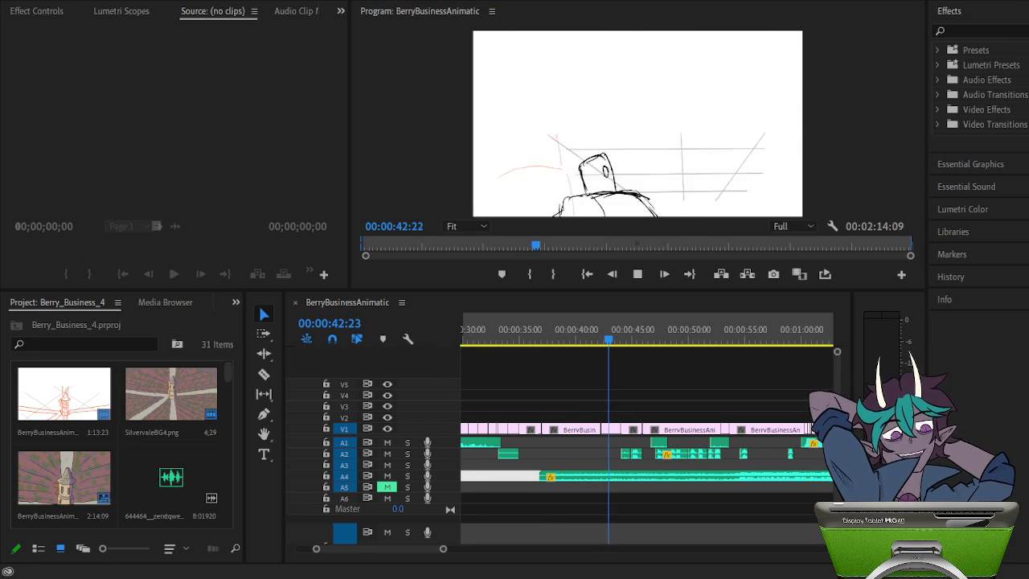
left_click(637, 274)
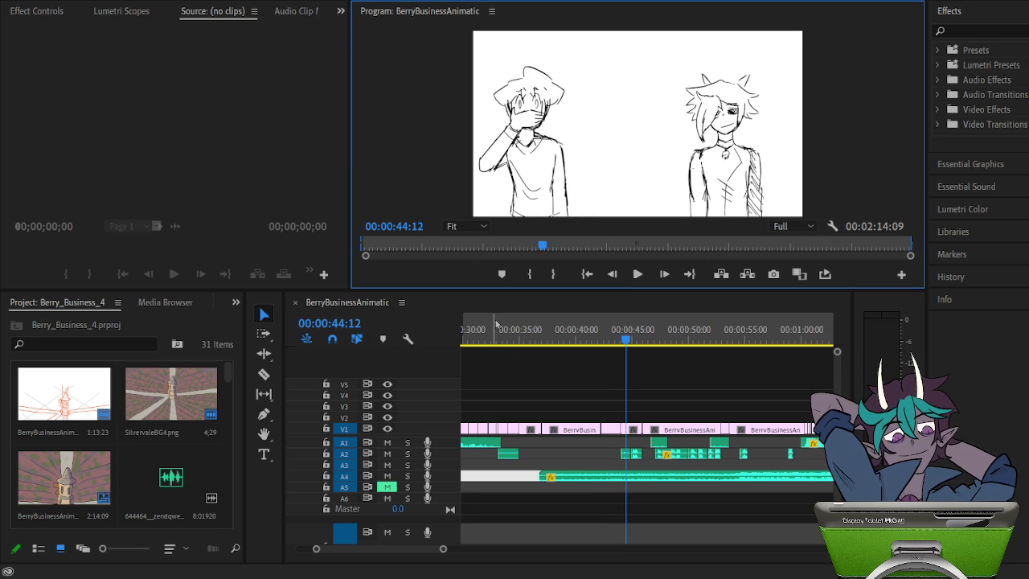
Select the music clip on audio track A4, mute that track and unmute track A5
scroll(578, 478, "up", 2)
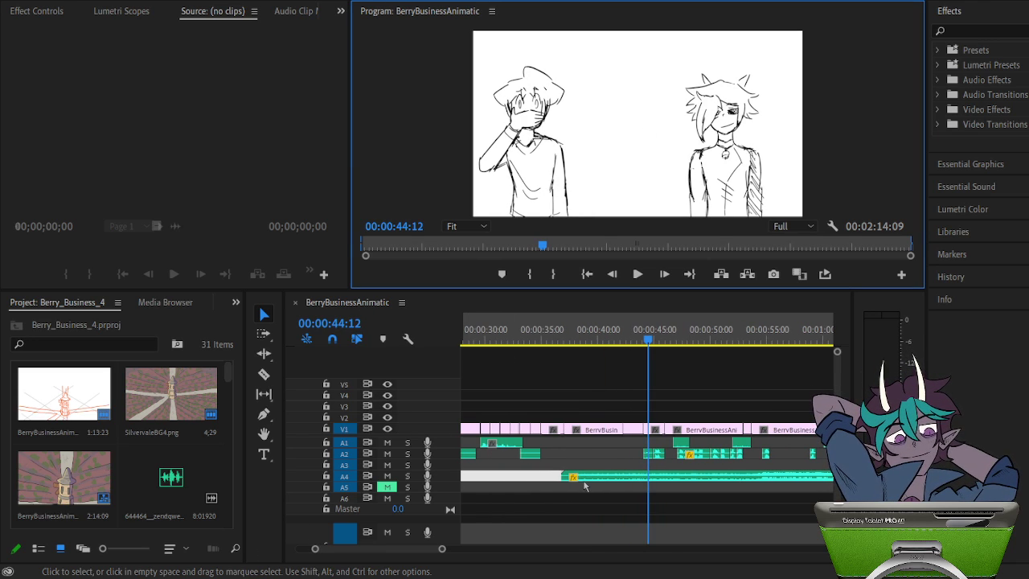
left_click(584, 479)
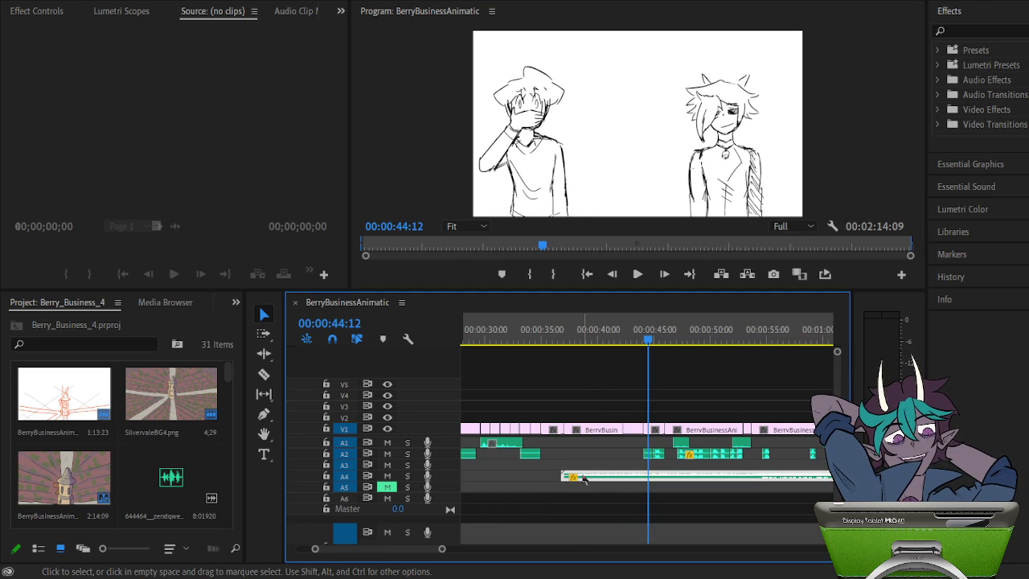
left_click(387, 476)
left_click(387, 487)
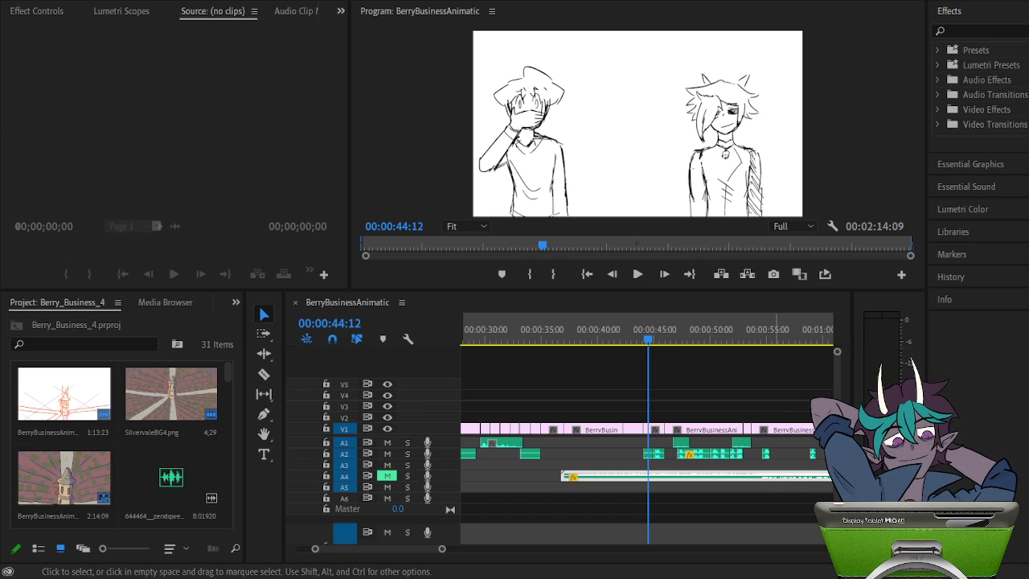
Play the rest of the animatic to its end and return to the DanDyingRough clip at 00:02:02:14
left_click(637, 274)
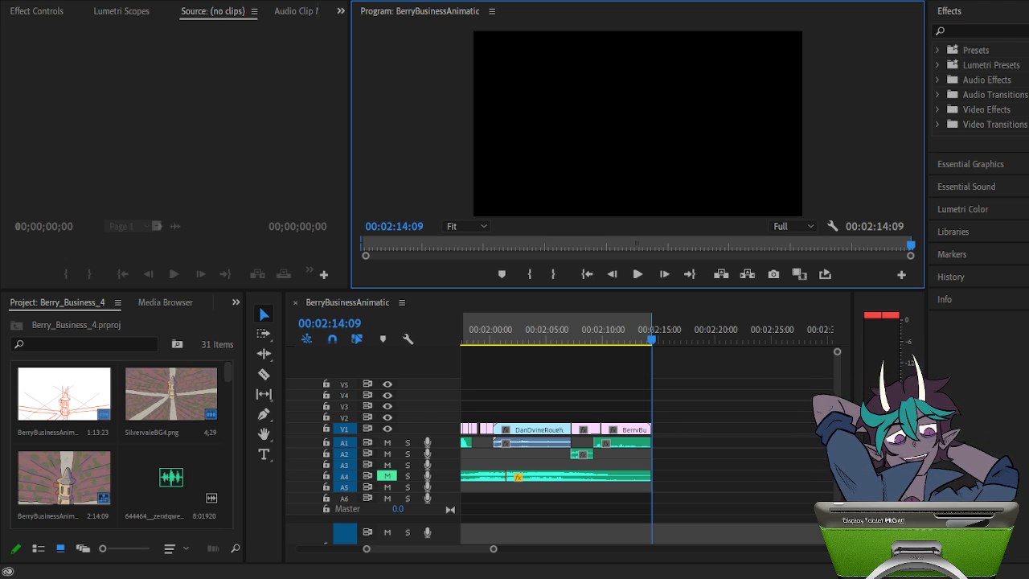
mouse_move(649, 347)
left_mouse_down()
mouse_move(480, 350)
mouse_move(546, 347)
mouse_move(510, 348)
mouse_move(520, 353)
left_mouse_up()
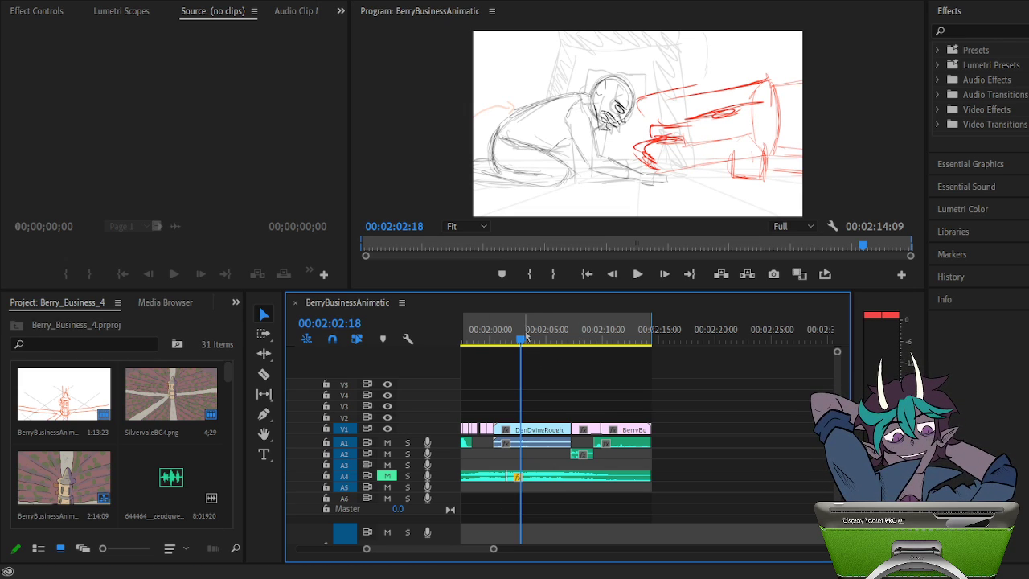
mouse_move(520, 340)
left_mouse_down()
mouse_move(506, 346)
mouse_move(541, 350)
mouse_move(506, 354)
mouse_move(518, 355)
left_mouse_up()
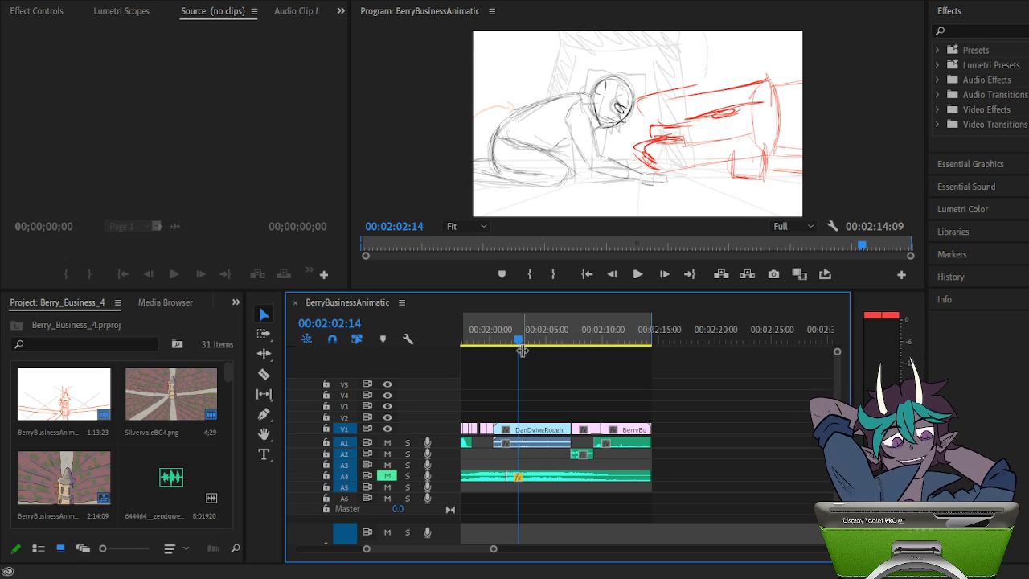
Review the storyboard shots in the first minute of the sequence, stopping on the two-character shot at 00:00:44:11
left_click_drag(400, 548, 338, 545)
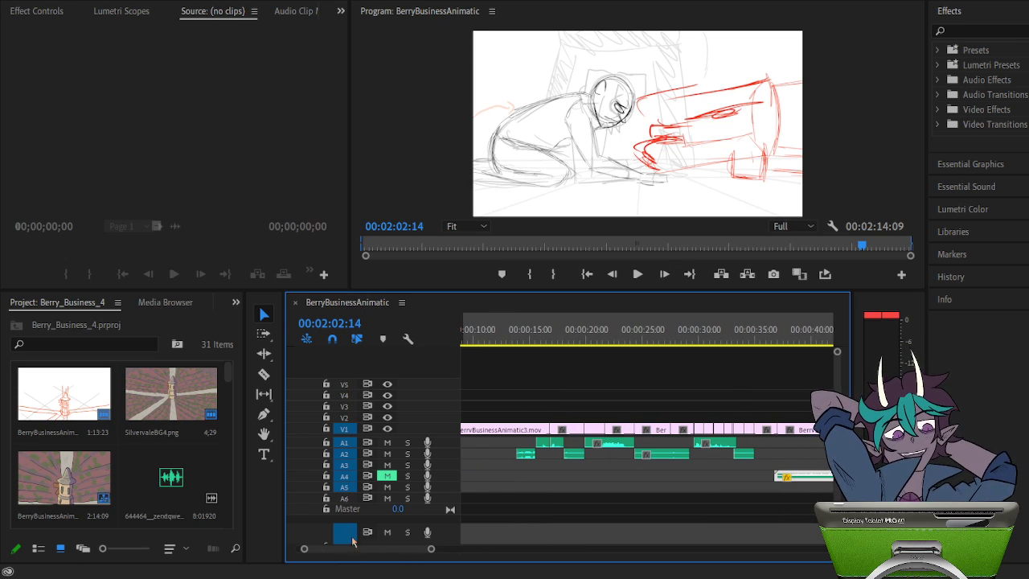
left_click(531, 338)
left_click_drag(686, 356, 822, 350)
left_click_drag(403, 549, 414, 549)
left_click(608, 342)
mouse_move(607, 344)
left_mouse_down()
mouse_move(554, 344)
mouse_move(656, 354)
mouse_move(625, 359)
mouse_move(636, 359)
left_mouse_up()
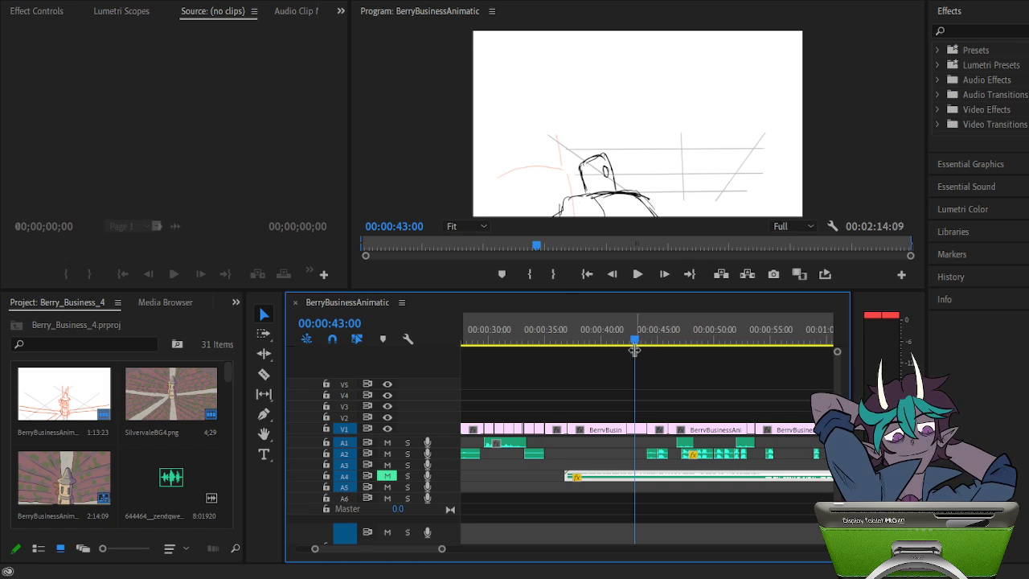
left_click(627, 339)
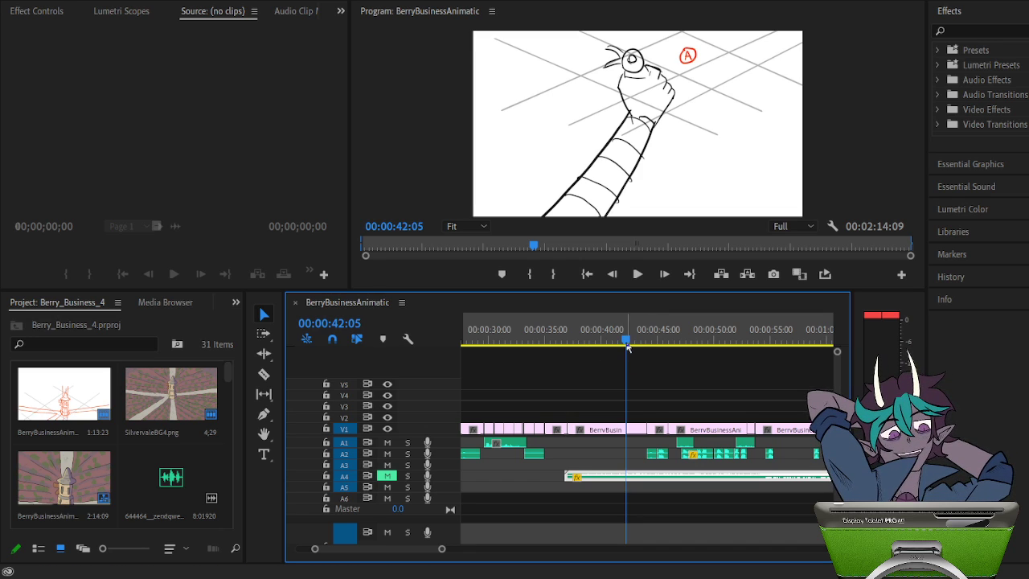
mouse_move(626, 346)
left_mouse_down()
mouse_move(583, 351)
mouse_move(651, 357)
left_mouse_up()
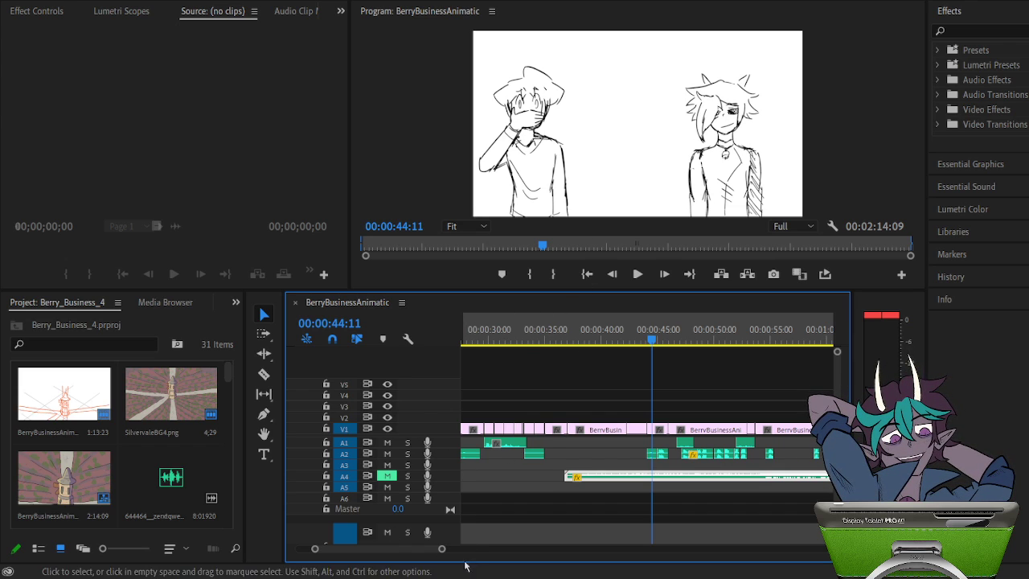
Examine the finished coloured shot near 00:01:52 and compare it with the rough sketch at 00:01:41:17
left_click_drag(406, 554, 455, 551)
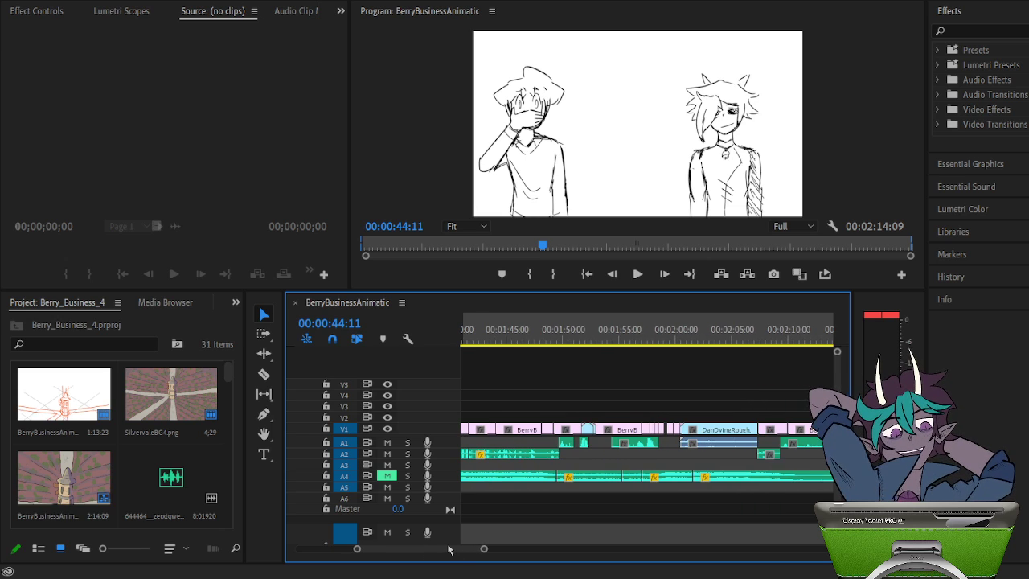
left_click(585, 342)
left_click_drag(585, 341, 585, 340)
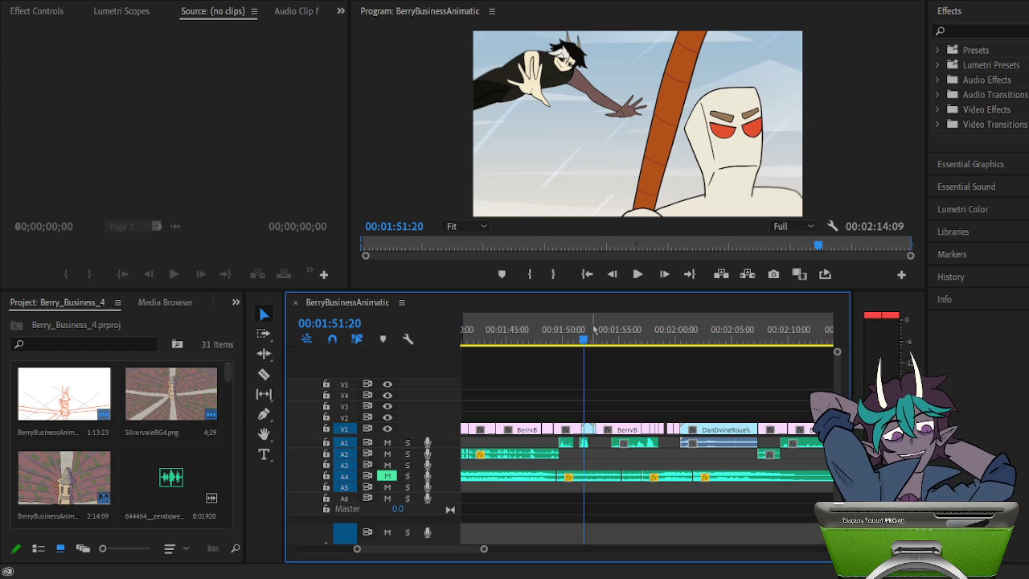
mouse_move(585, 338)
left_mouse_down()
mouse_move(466, 341)
mouse_move(517, 339)
left_mouse_up()
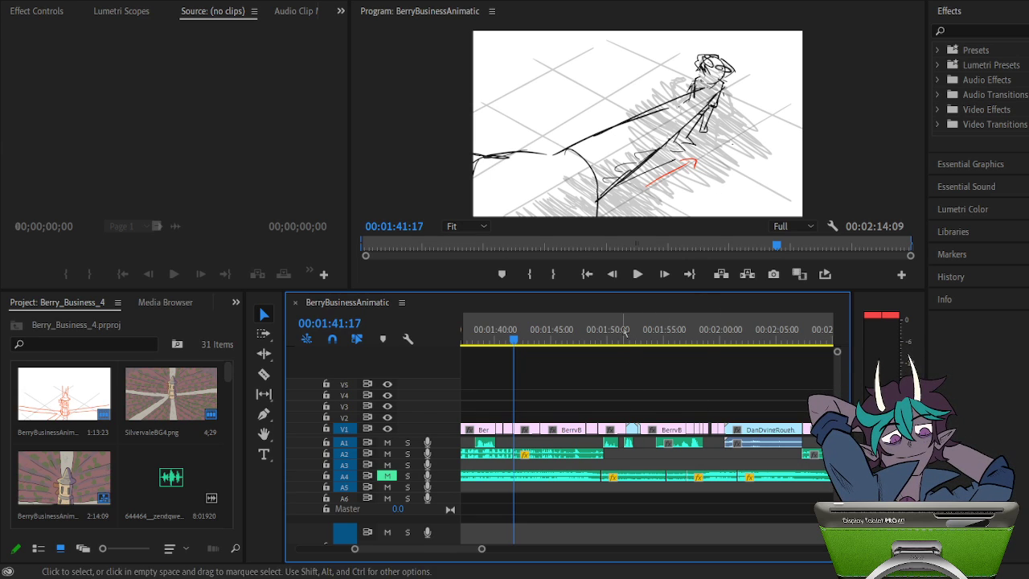
left_click_drag(627, 341, 638, 347)
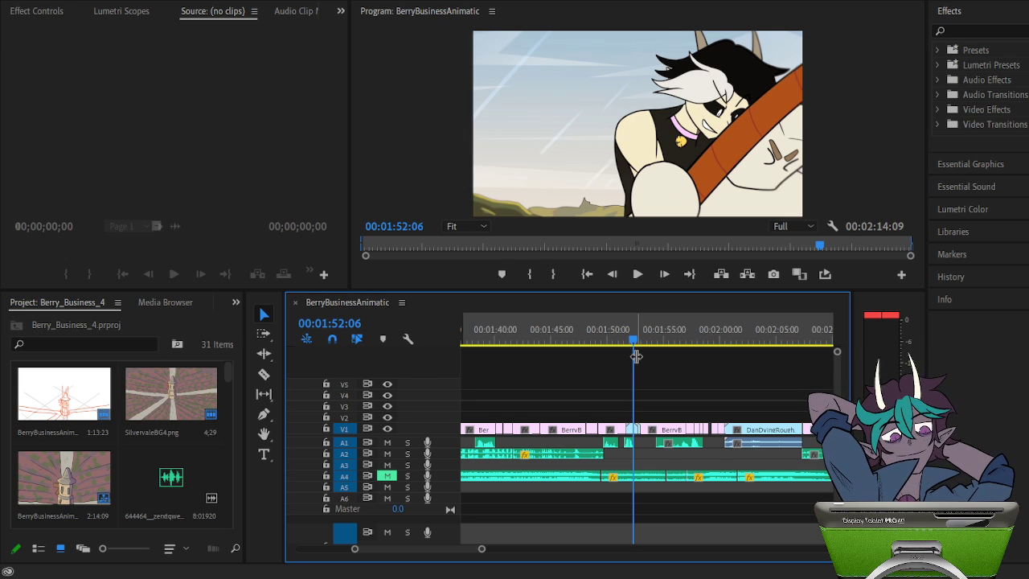
Inspect the rough animation in the DanDyingRough clip, stopping at 00:02:03:20
left_click(749, 339)
left_click_drag(752, 343, 741, 344)
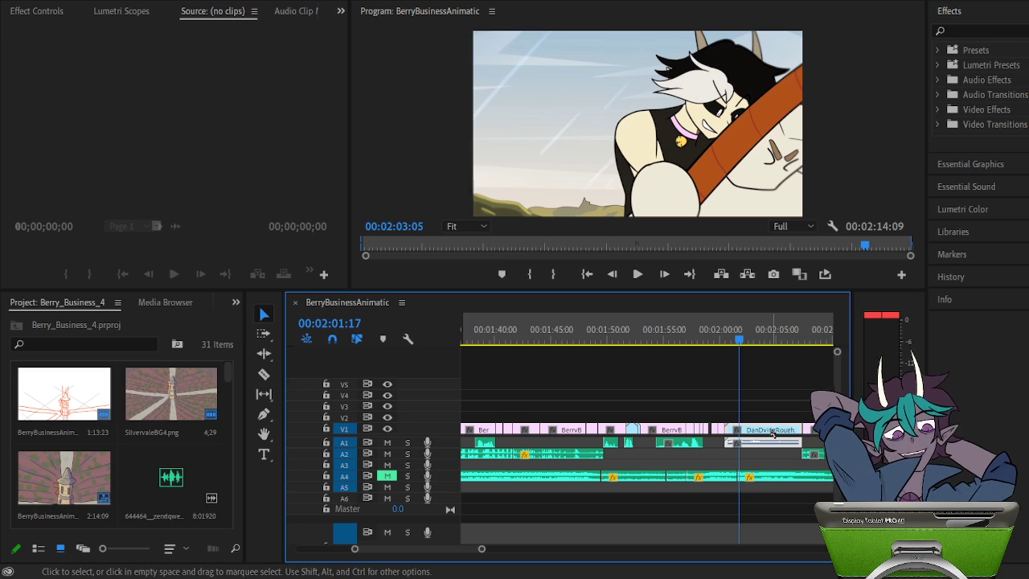
mouse_move(766, 344)
left_mouse_down()
mouse_move(748, 347)
mouse_move(766, 349)
left_mouse_up()
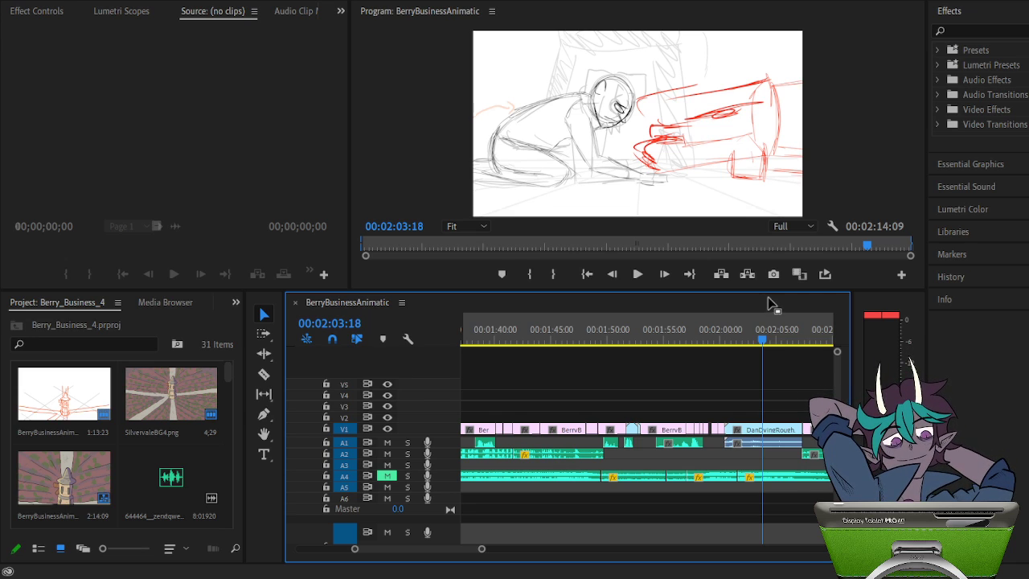
left_click_drag(764, 340, 764, 339)
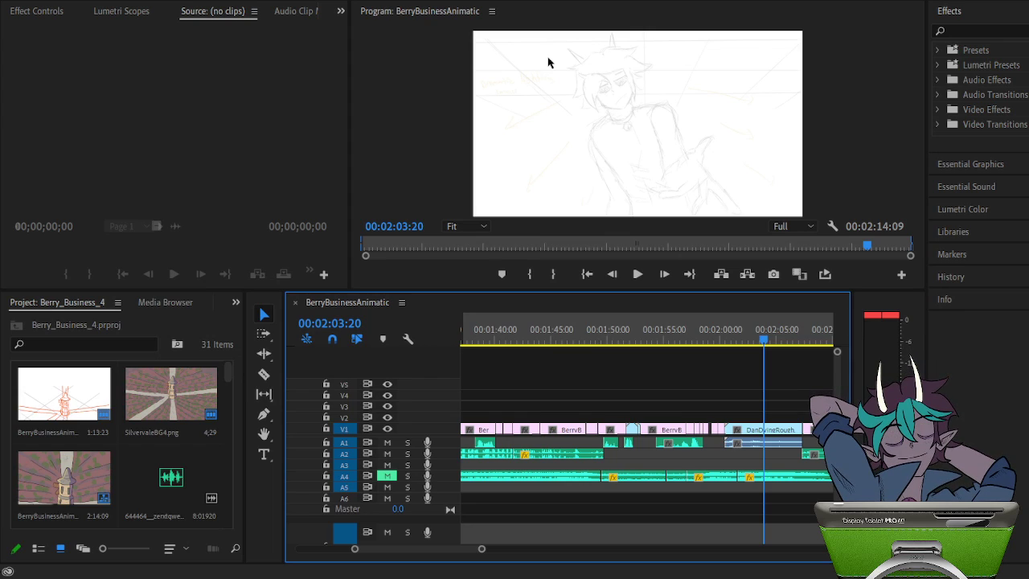
Switch to the Dan_Dying scene in Toon Boom Harmony and look through its timeline layers from frame 1
left_click(416, 95)
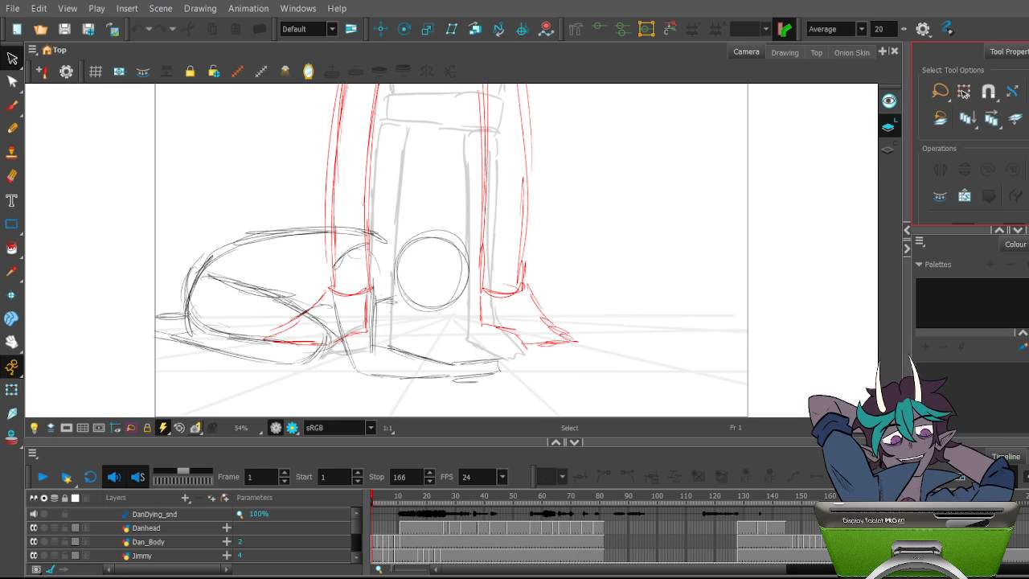
mouse_move(375, 496)
left_mouse_down()
mouse_move(413, 496)
mouse_move(375, 495)
left_mouse_up()
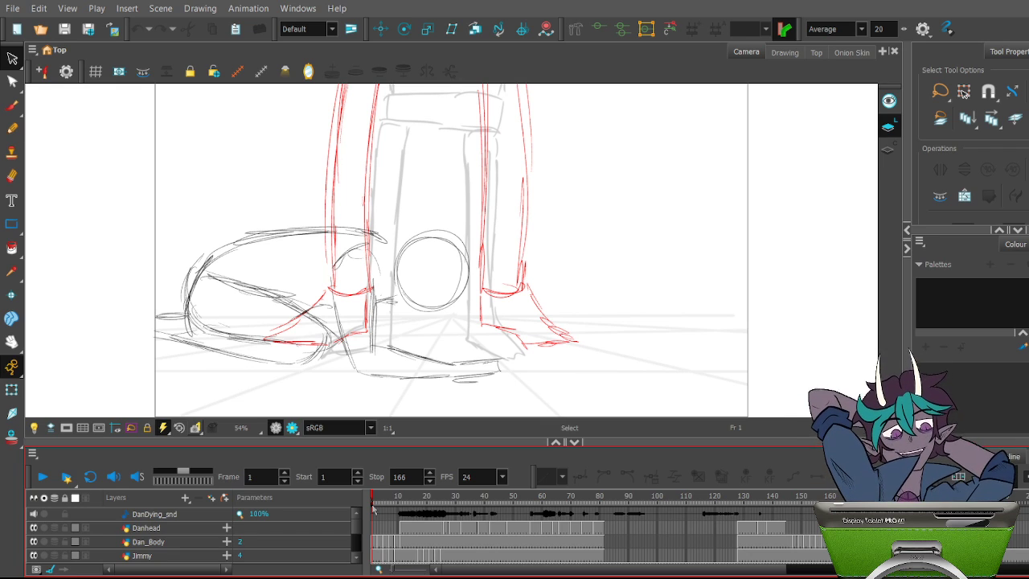
mouse_move(372, 508)
left_mouse_down()
mouse_move(511, 517)
mouse_move(460, 498)
mouse_move(738, 518)
mouse_move(612, 519)
mouse_move(827, 520)
mouse_move(372, 522)
left_mouse_up()
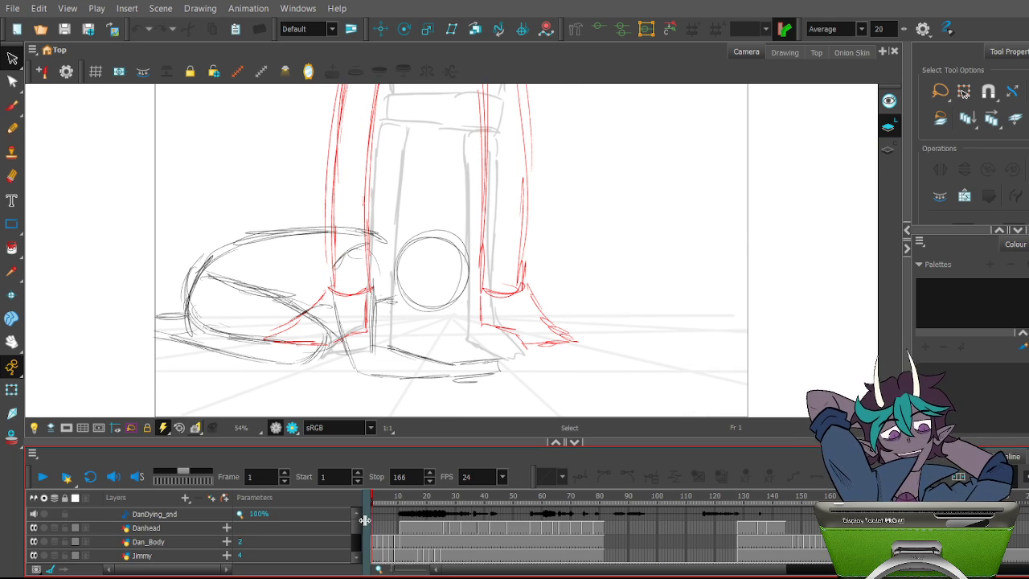
scroll(270, 532, "down", 4)
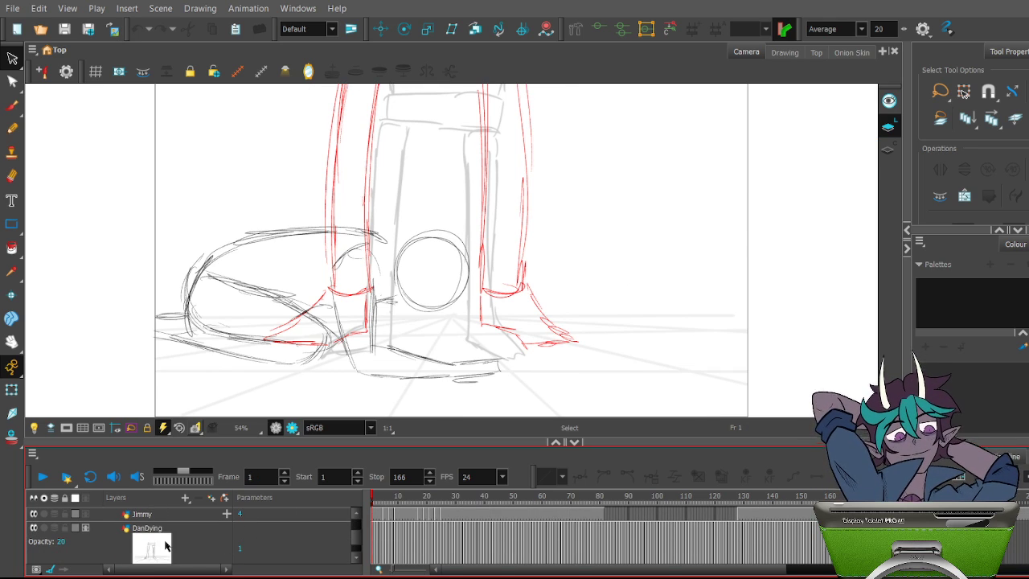
scroll(140, 538, "down", 2)
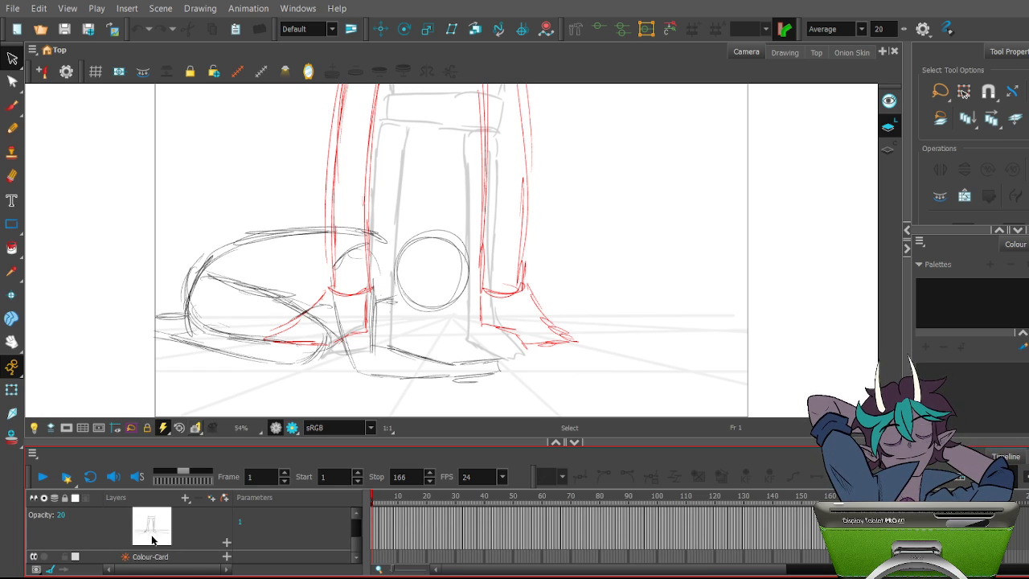
scroll(151, 540, "up", 6)
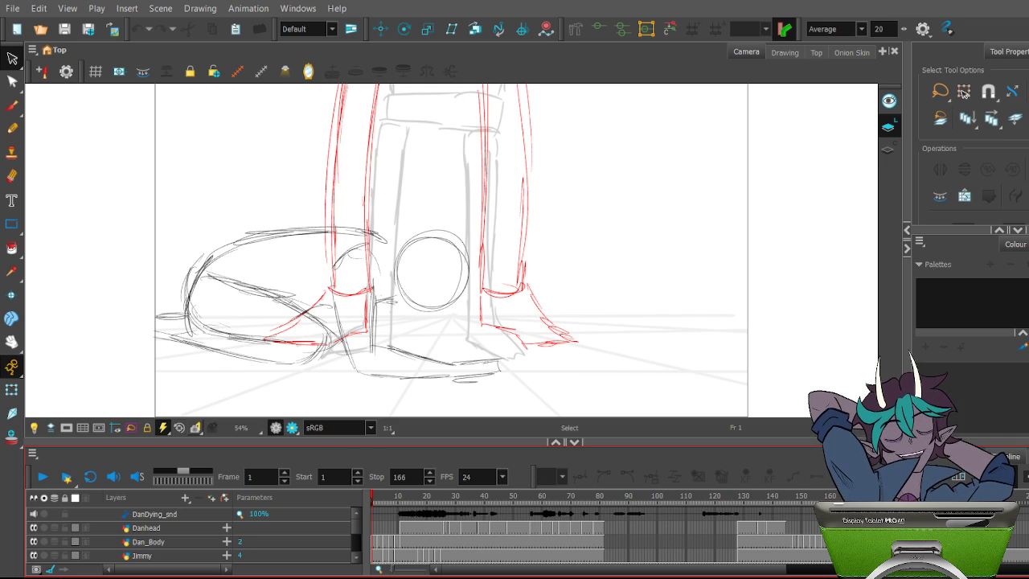
Go to frame 21 on the Danhead layer and hide the Jimmy layer
left_click(452, 541)
left_click(426, 529)
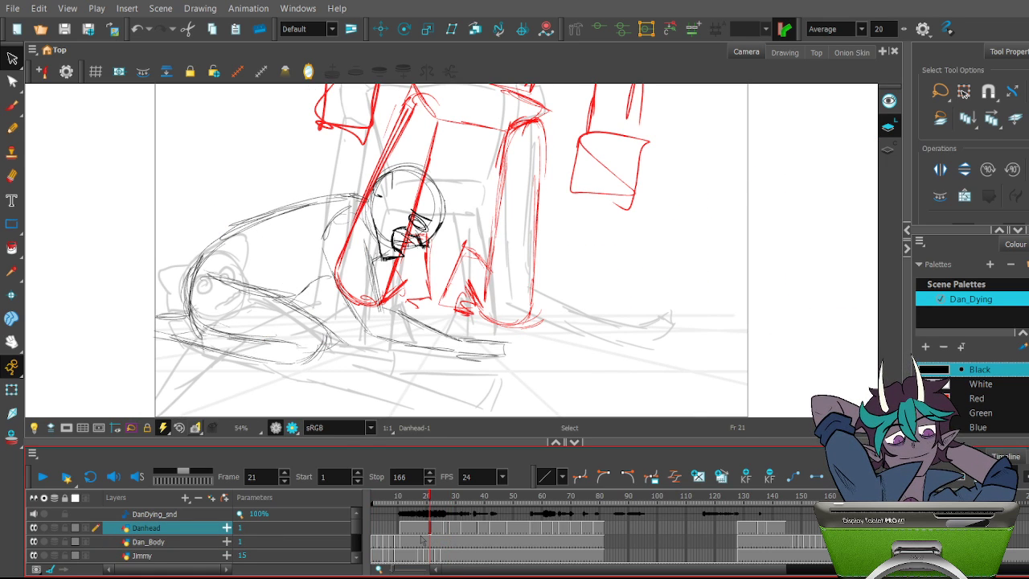
scroll(158, 527, "down", 3)
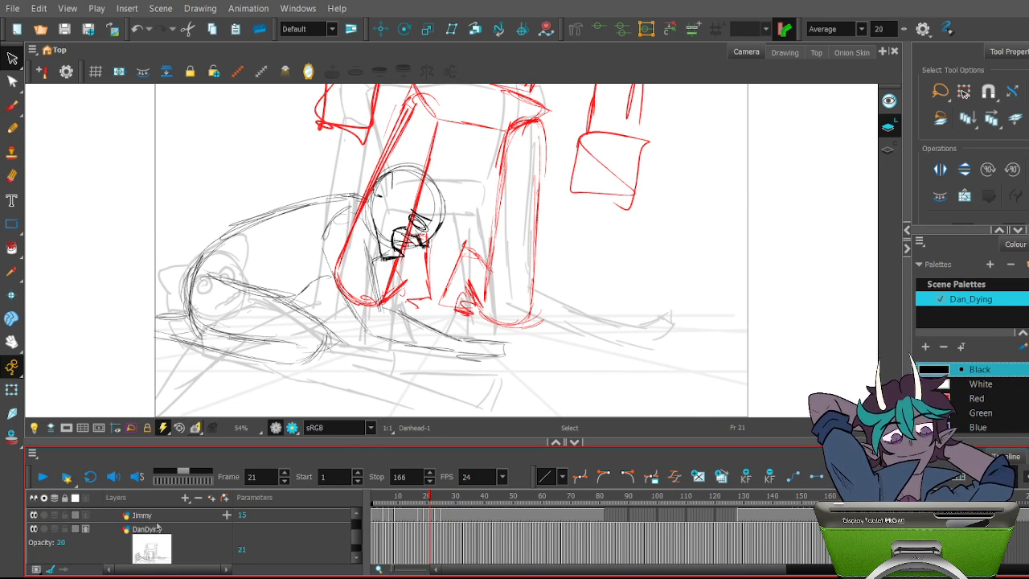
scroll(157, 527, "up", 3)
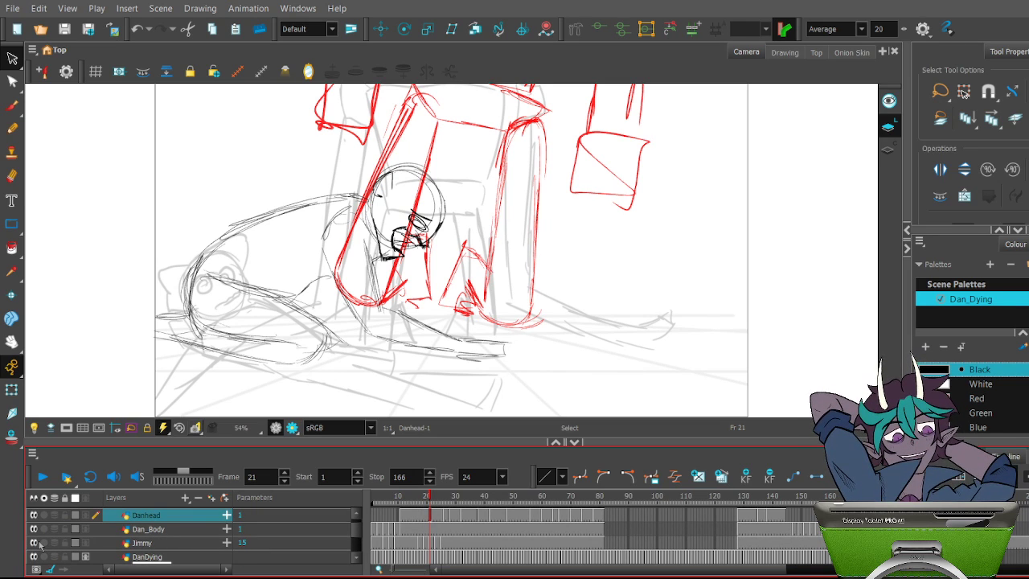
left_click(33, 543)
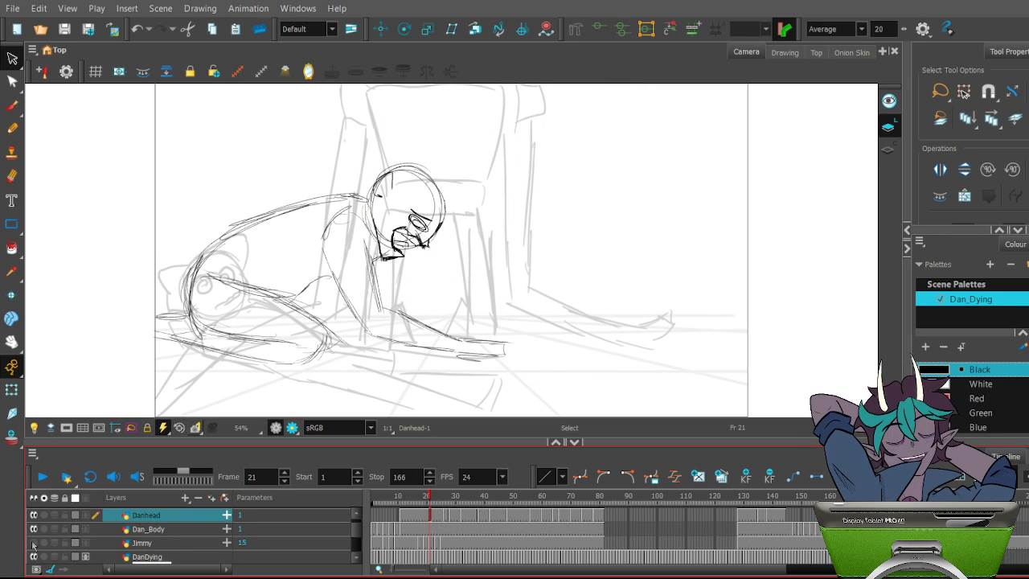
scroll(159, 543, "up", 1)
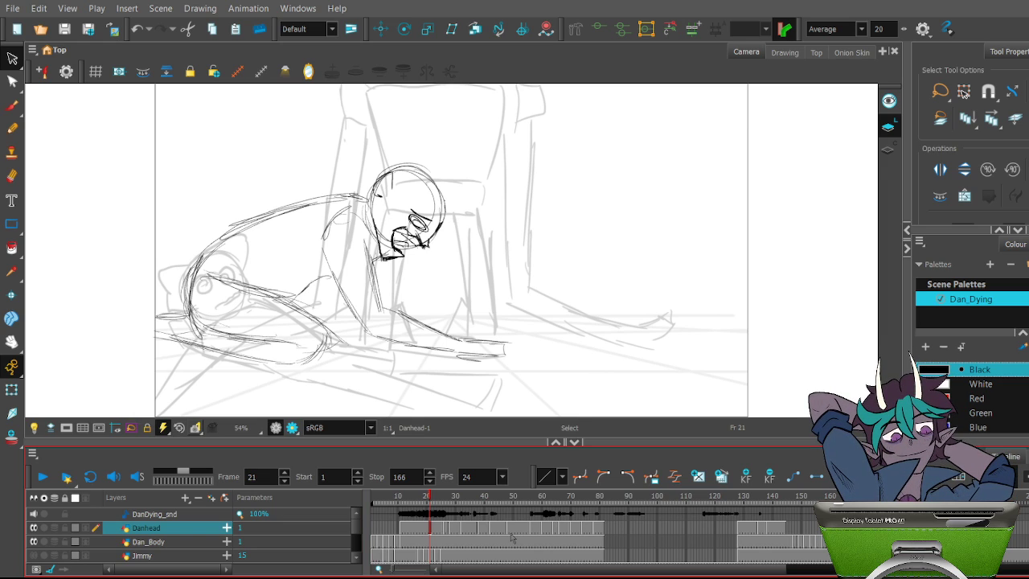
Scrub the Danhead drawings from frame 28 to frame 37 and hide the Dan_Body layer
left_click(450, 530)
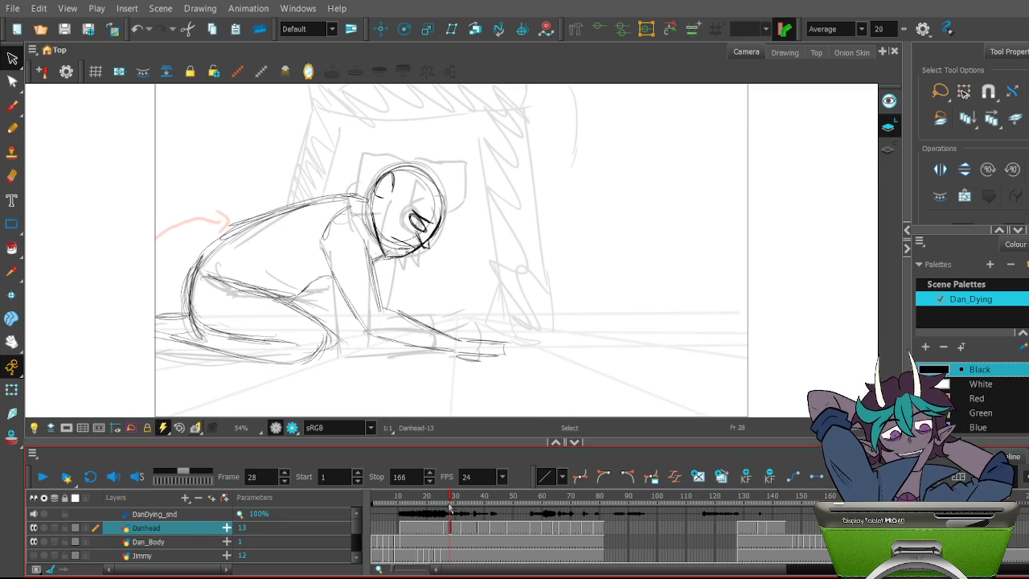
mouse_move(444, 496)
left_mouse_down()
mouse_move(426, 496)
mouse_move(513, 496)
mouse_move(425, 495)
mouse_move(478, 481)
left_mouse_up()
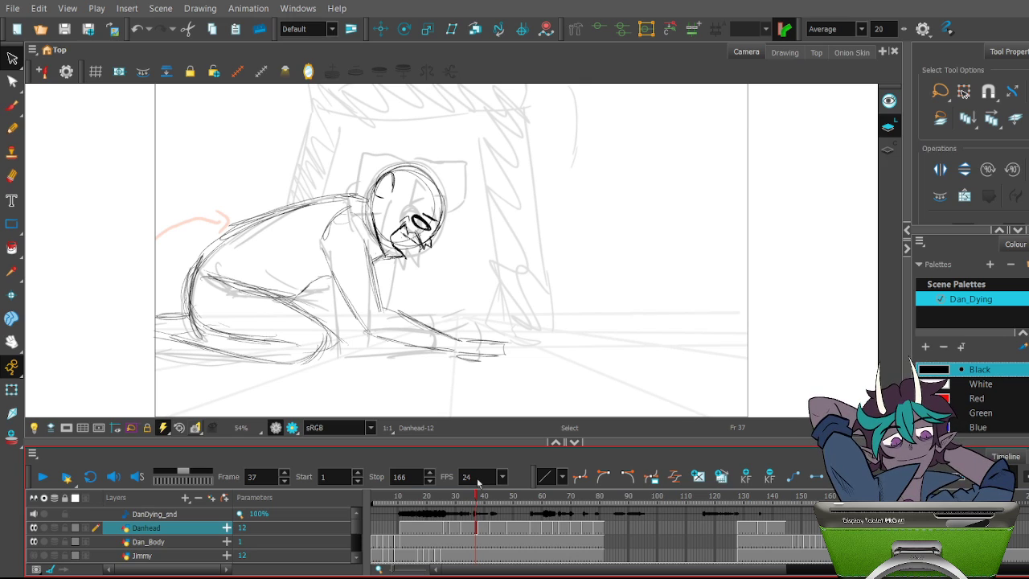
left_click(33, 542)
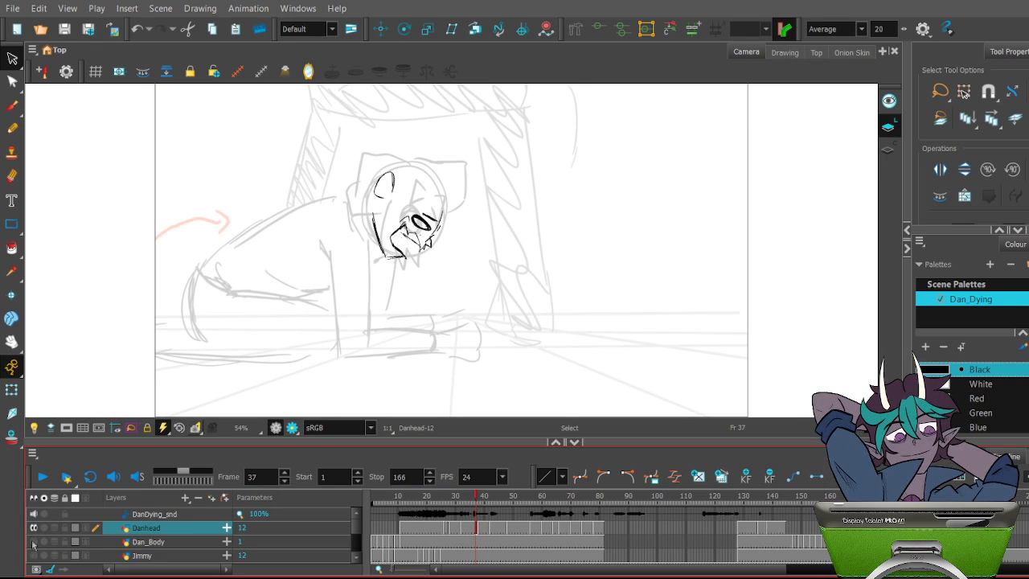
Show the Dan_Body layer again and go to frame 11 on the Danhead layer
left_click(33, 542)
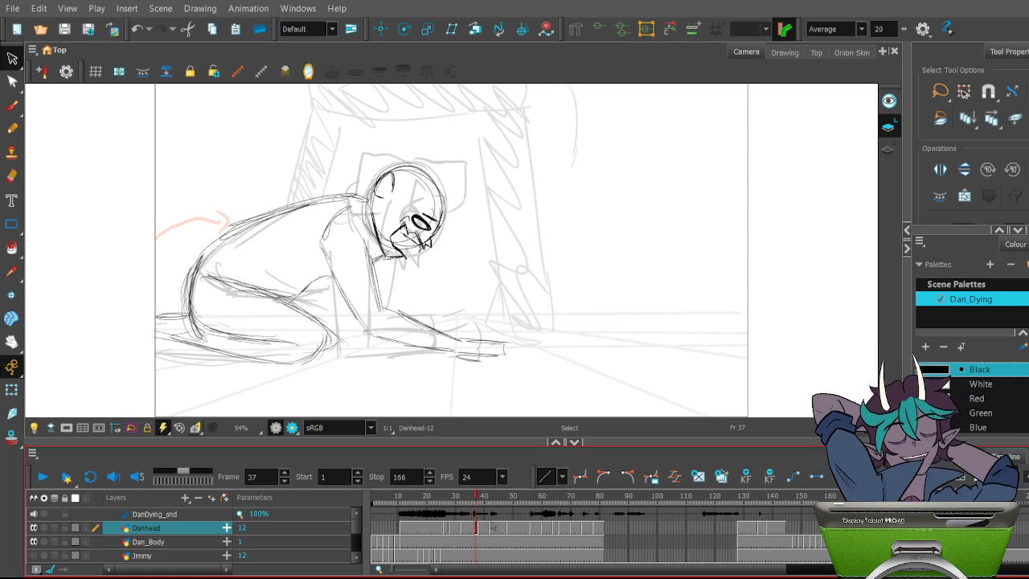
left_click_drag(479, 497, 400, 496)
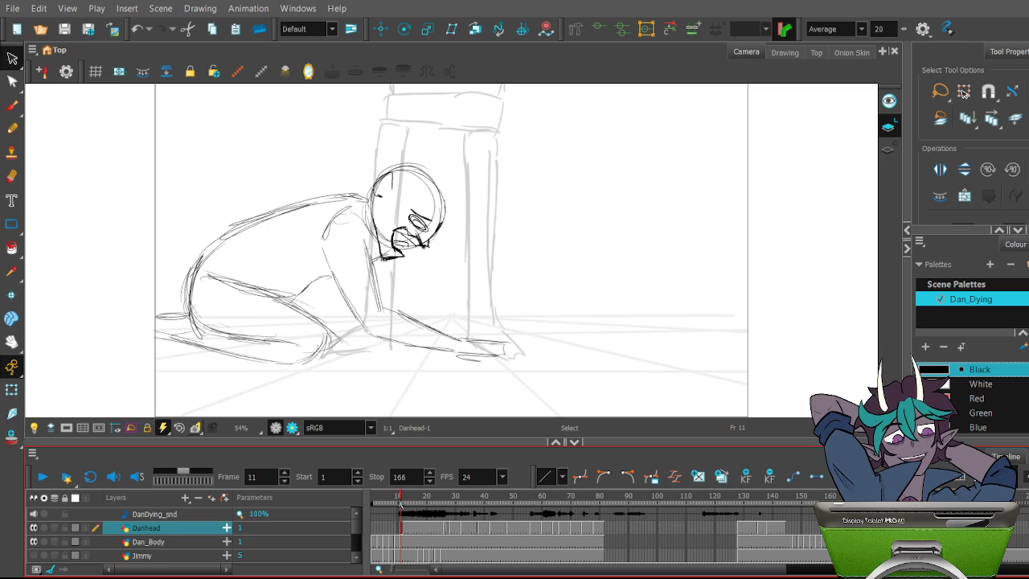
left_click(400, 385)
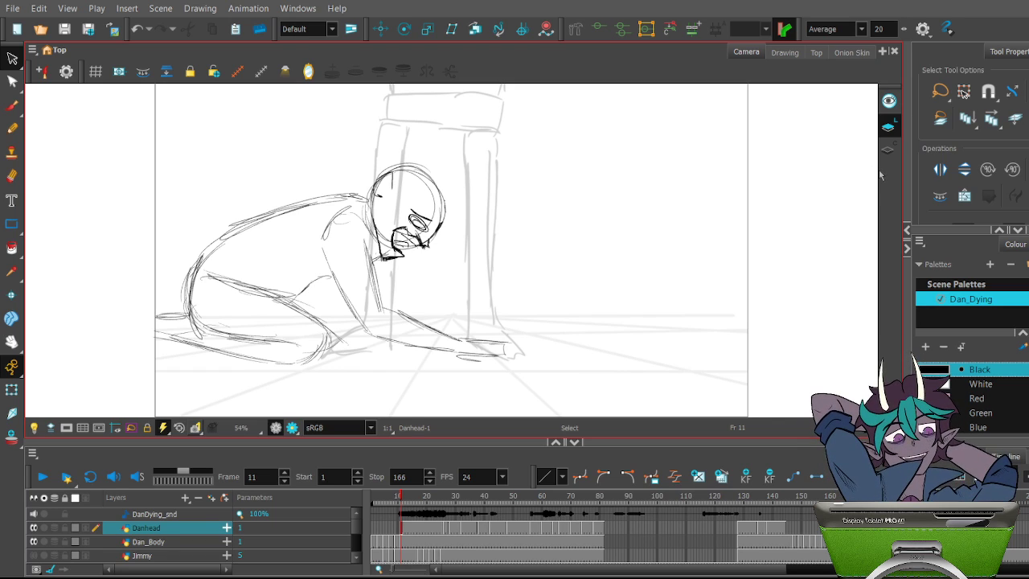
left_click(425, 531)
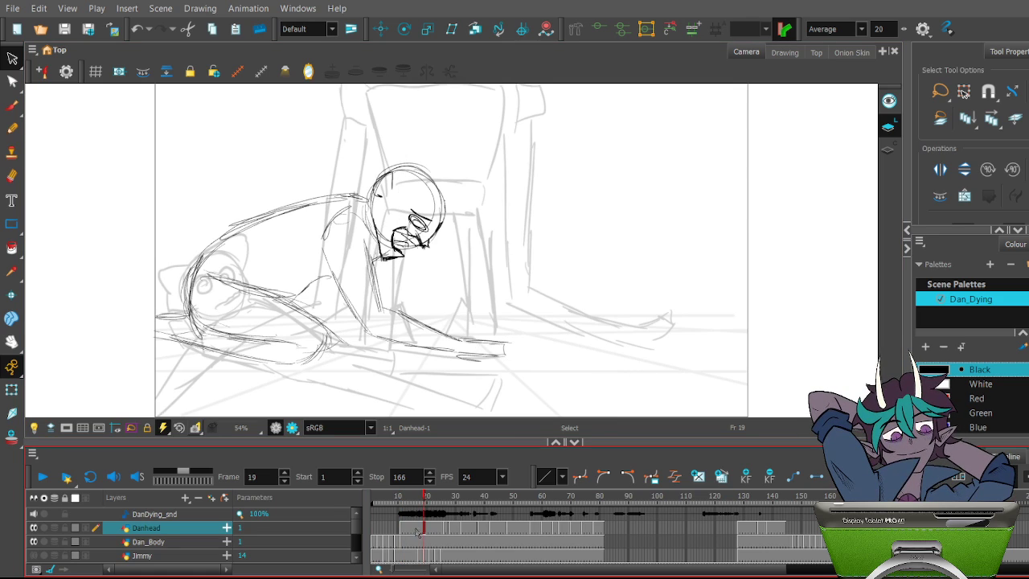
left_click(401, 534)
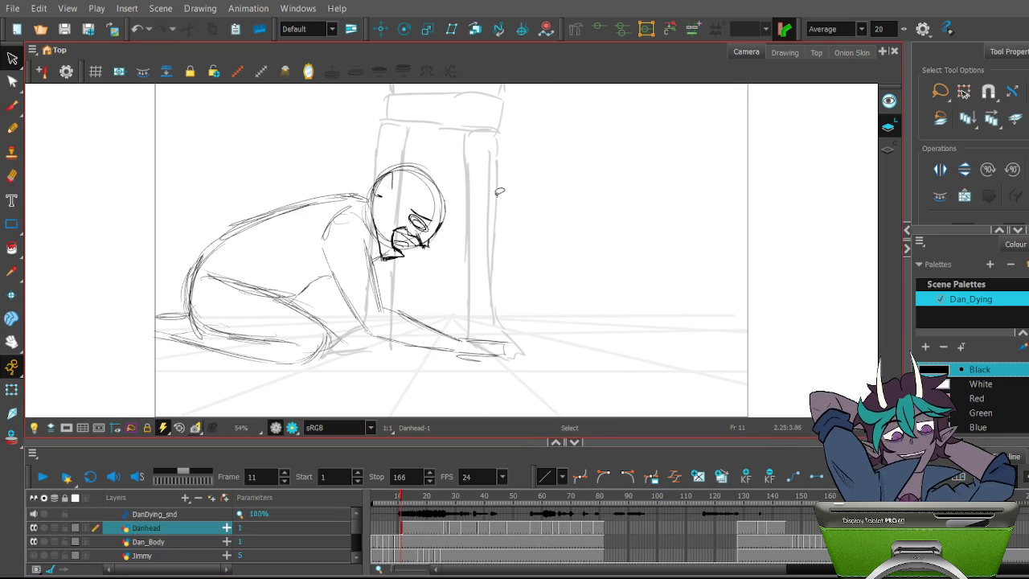
Lasso the face strokes of the Danhead drawing at frame 11, move them slightly down within the head, and deselect them
left_click_drag(313, 228, 318, 233)
left_click(514, 176)
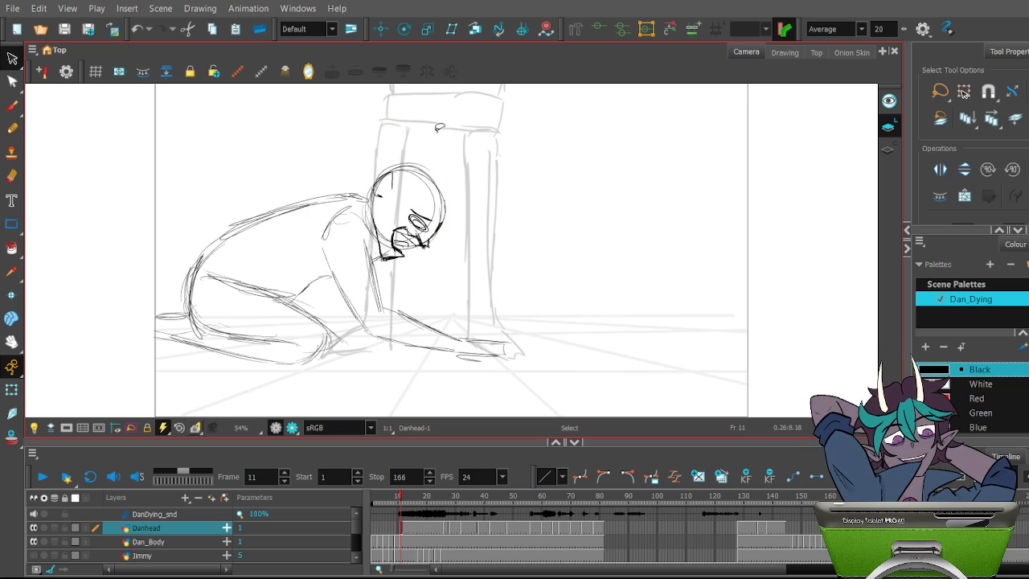
mouse_move(439, 128)
left_mouse_down()
mouse_move(500, 118)
mouse_move(494, 110)
left_mouse_up()
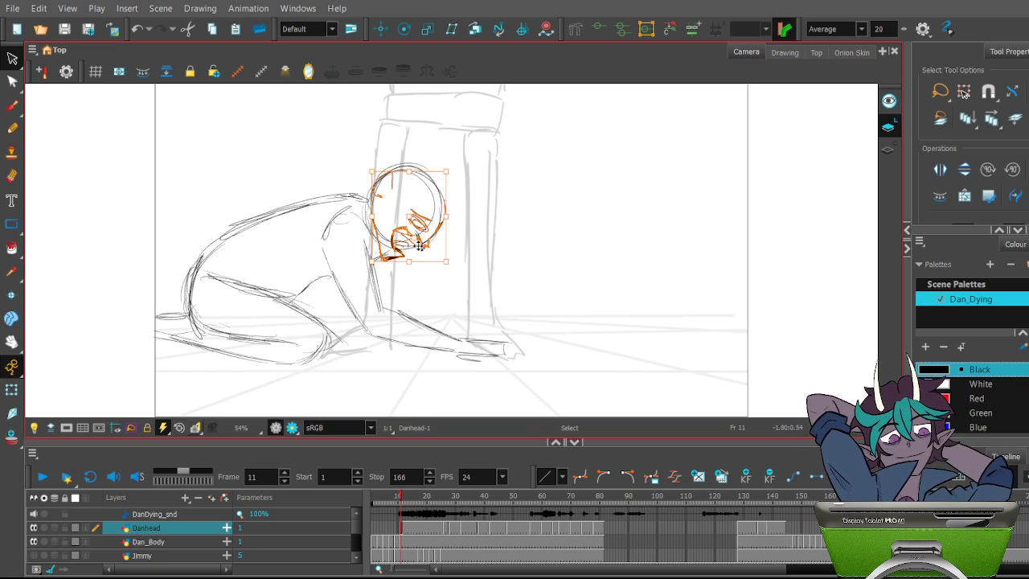
left_click(419, 256)
left_click(411, 224)
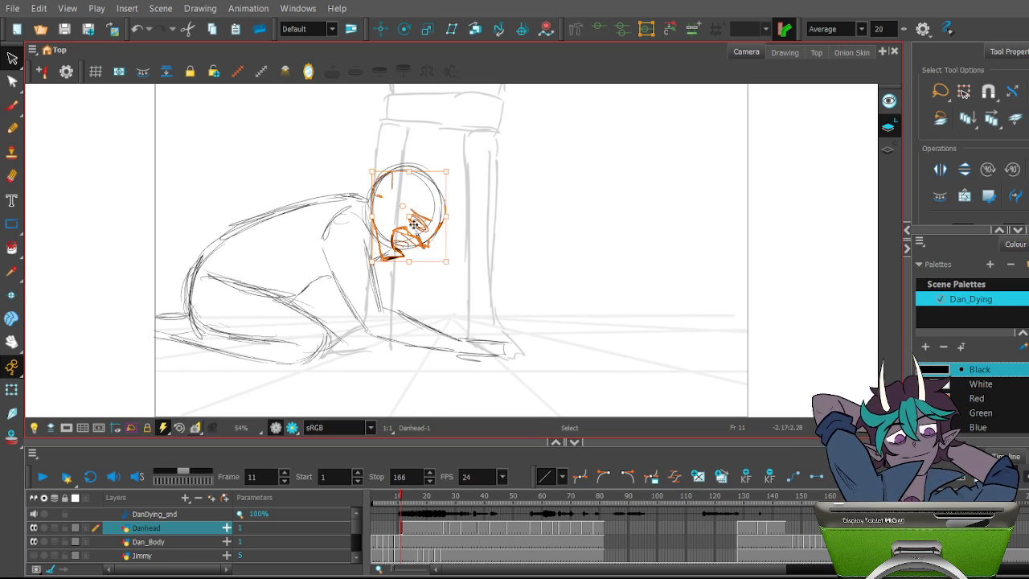
mouse_move(411, 224)
left_mouse_down()
mouse_move(409, 241)
mouse_move(424, 233)
left_mouse_up()
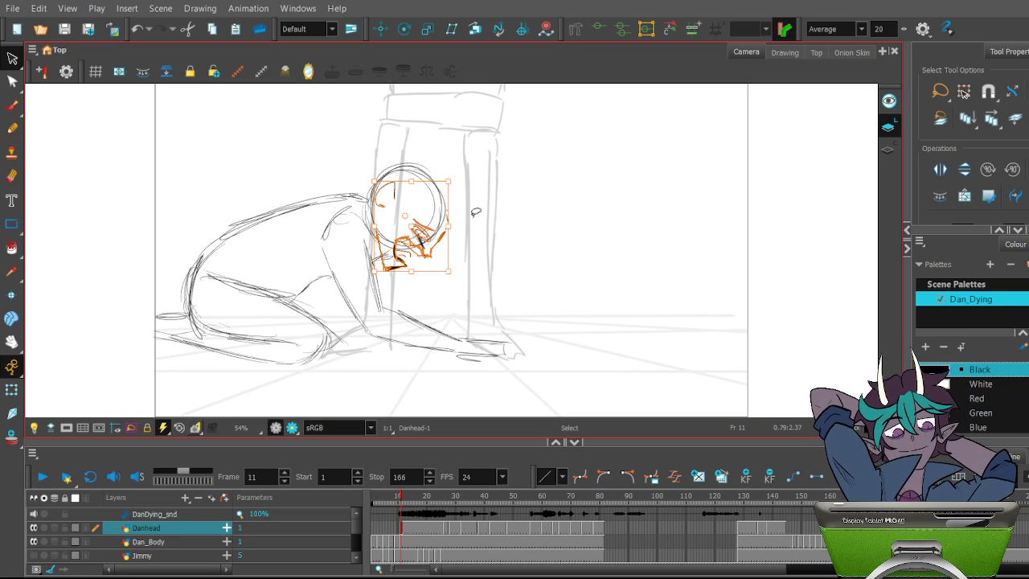
left_click(482, 212)
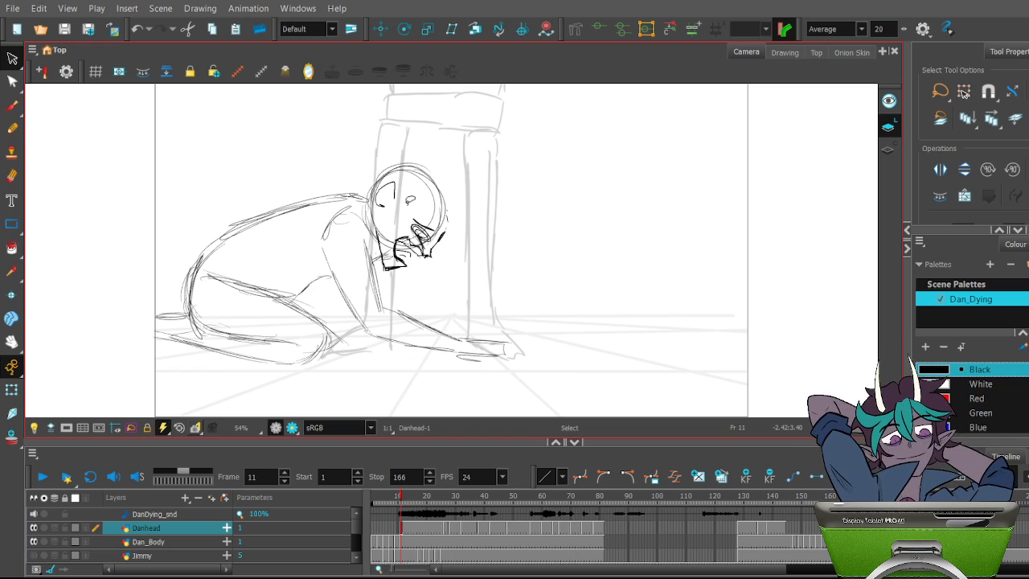
Select the head circle strokes on Dan_Body at frame 11, and then the Danhead and Dan_Body cells at frame 109
left_click(161, 543)
mouse_move(433, 157)
left_mouse_down()
mouse_move(381, 205)
mouse_move(414, 234)
mouse_move(464, 148)
mouse_move(438, 156)
left_mouse_up()
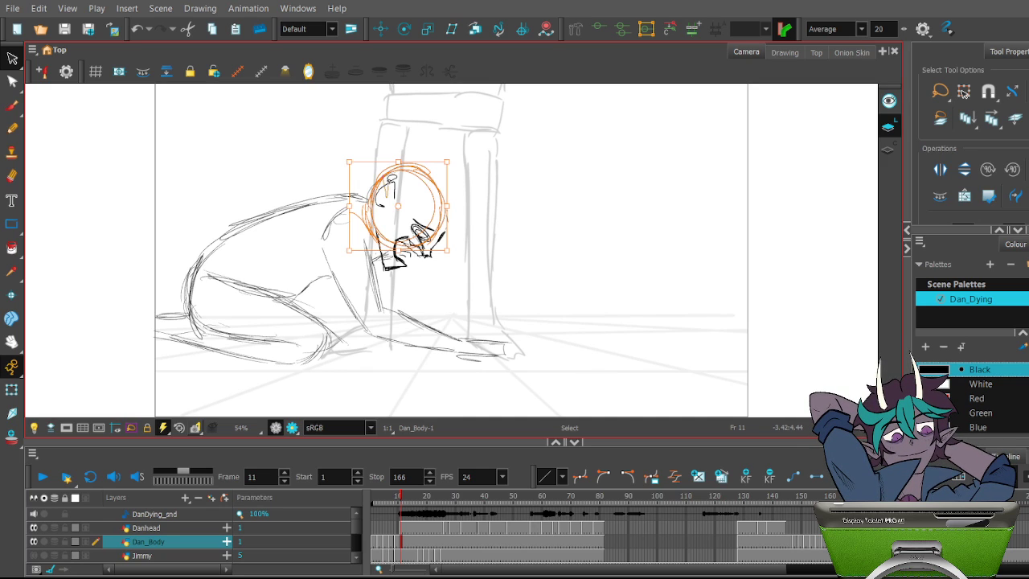
left_click(384, 170)
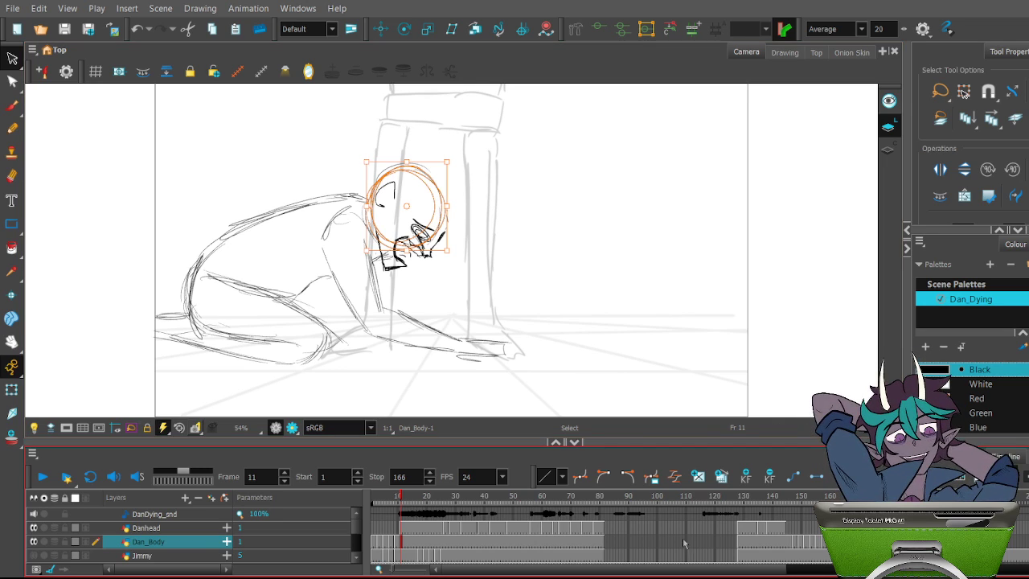
left_click_drag(683, 528, 683, 541)
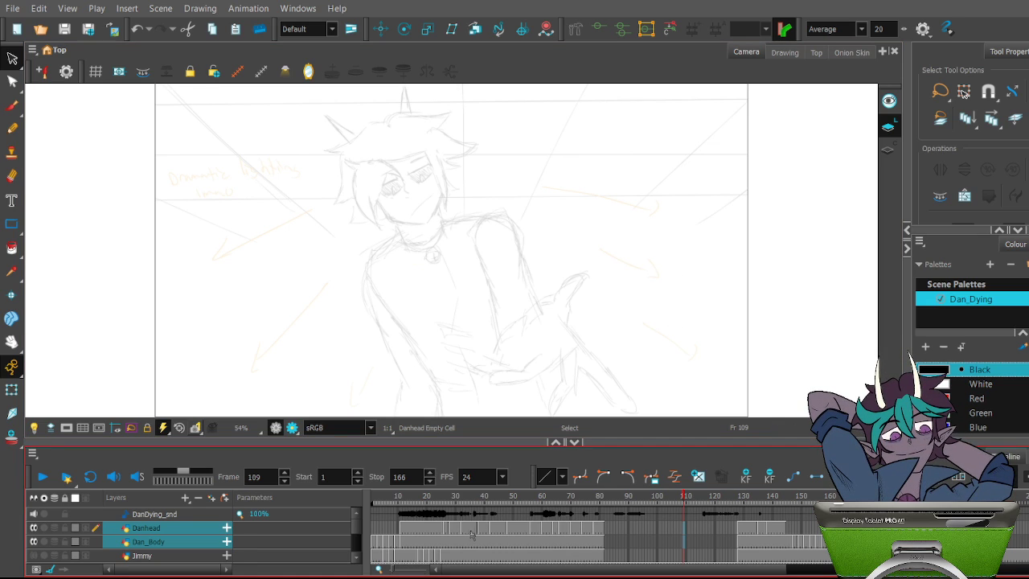
Draw test brush strokes on the Danhead drawing at frame 22, beside and below the character, and undo them
left_click(433, 527)
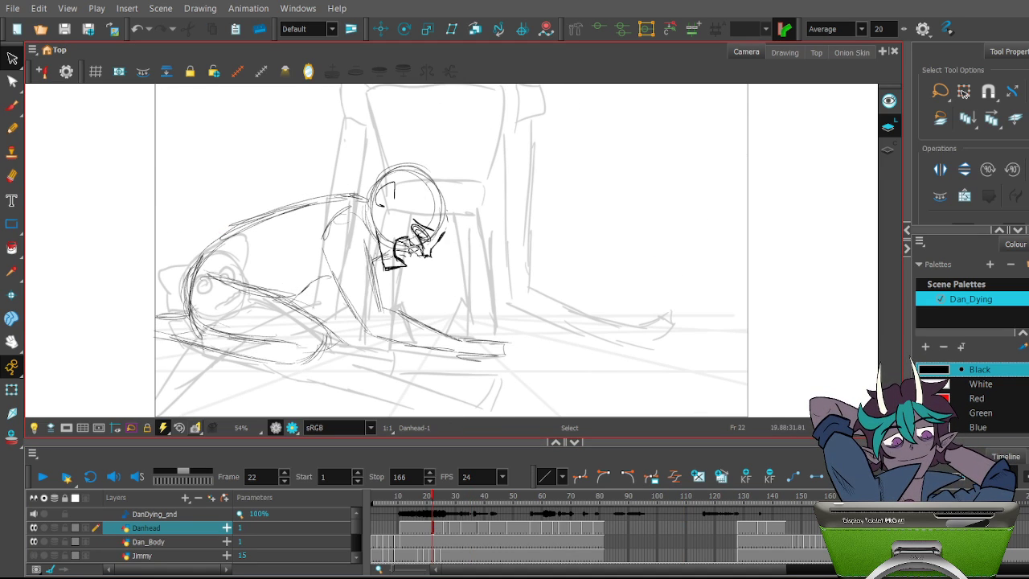
left_click(12, 105)
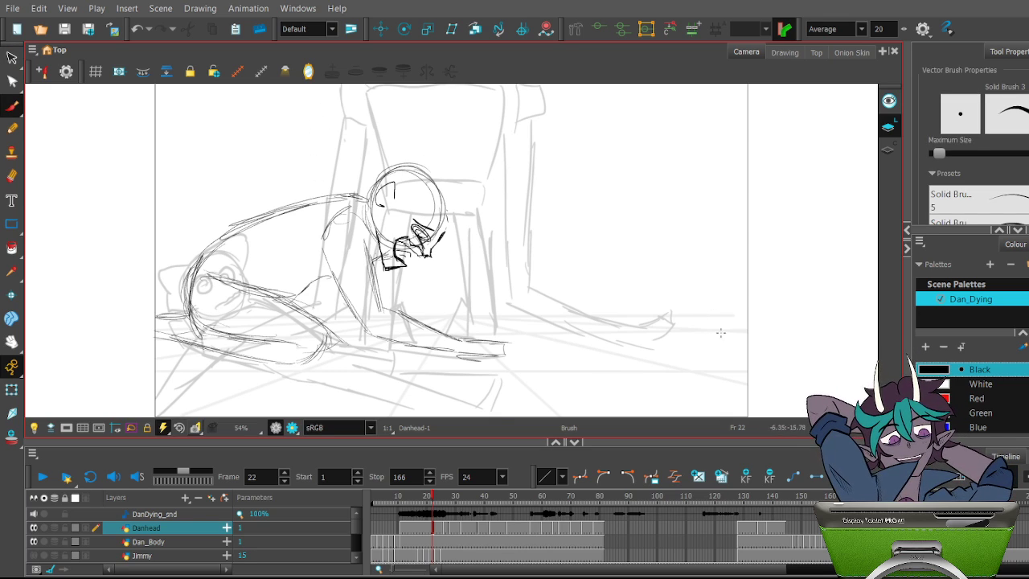
left_click_drag(629, 229, 660, 329)
key("ctrl+z")
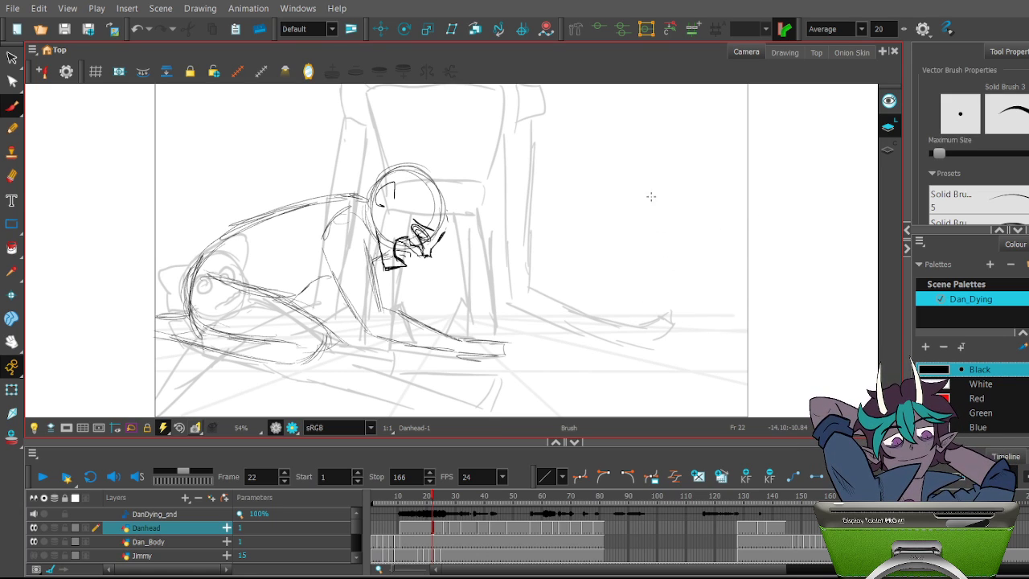
mouse_move(193, 415)
left_mouse_down()
mouse_move(305, 411)
mouse_move(270, 412)
mouse_move(351, 397)
left_mouse_up()
key("ctrl+z")
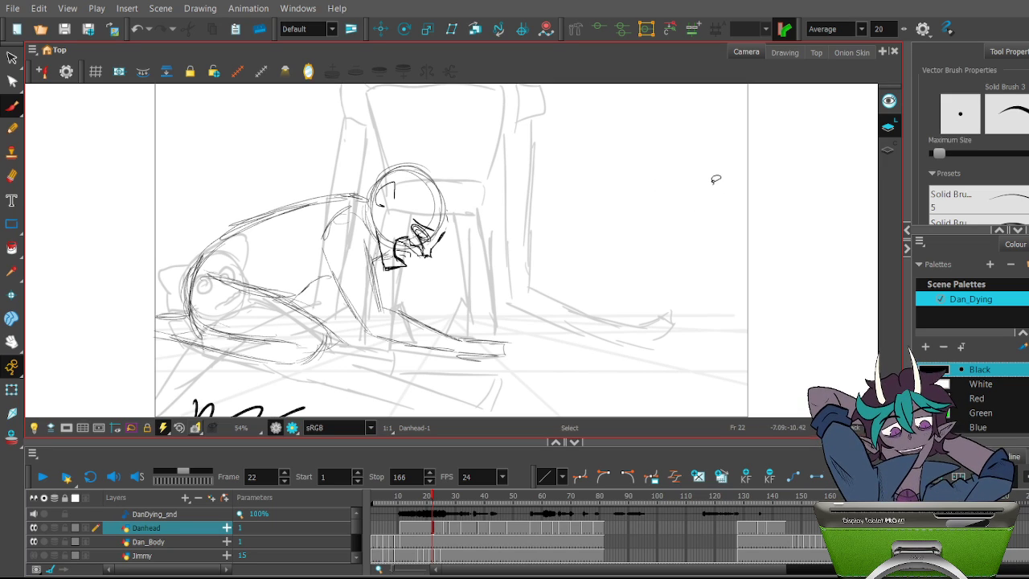
key("ctrl+z")
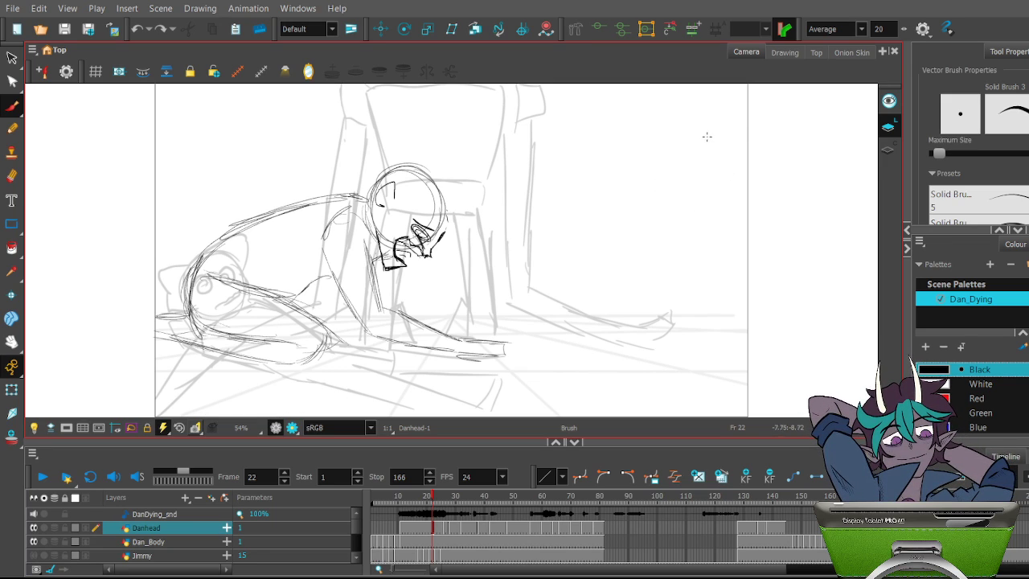
mouse_move(300, 368)
left_mouse_down()
mouse_move(298, 398)
mouse_move(318, 412)
mouse_move(418, 368)
left_mouse_up()
mouse_move(350, 370)
left_mouse_down()
mouse_move(458, 359)
mouse_move(398, 339)
mouse_move(310, 360)
mouse_move(394, 368)
mouse_move(405, 347)
mouse_move(421, 371)
mouse_move(398, 353)
mouse_move(294, 359)
mouse_move(418, 337)
mouse_move(398, 374)
mouse_move(450, 378)
mouse_move(370, 378)
mouse_move(410, 353)
left_mouse_up()
key("ctrl+z")
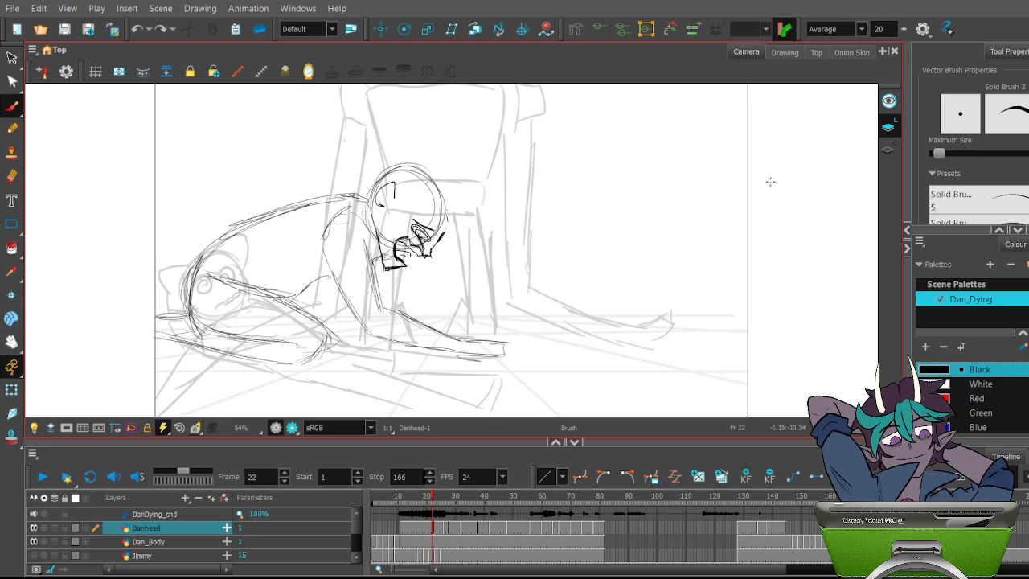
Sketch explanatory curves, boxes and ellipses below the camera frame on the Danhead drawing at frame 22, undoing each sketch
scroll(770, 182, "down", 4)
scroll(748, 204, "up", 2)
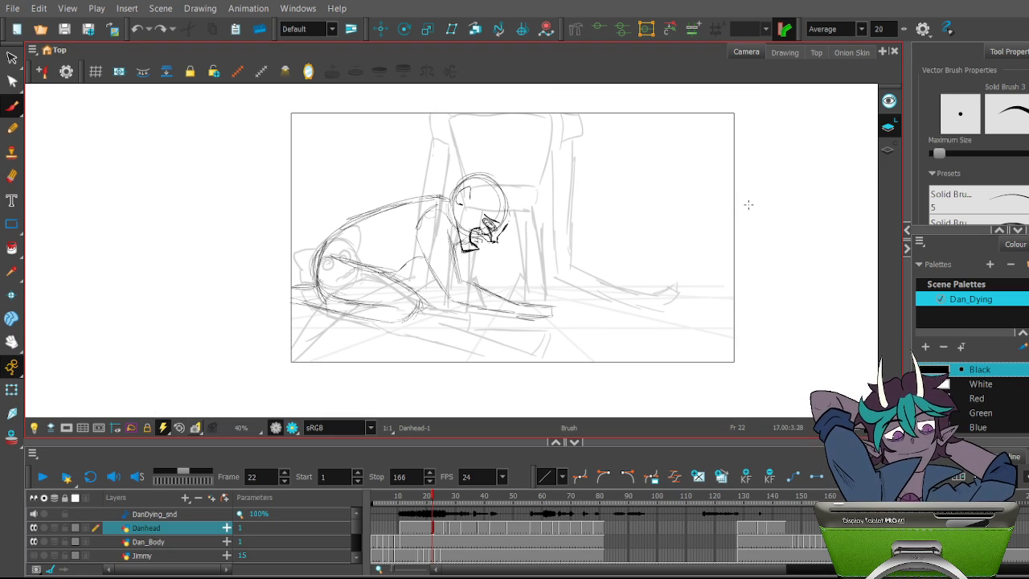
mouse_move(538, 418)
left_mouse_down()
mouse_move(537, 392)
mouse_move(421, 392)
mouse_move(420, 418)
mouse_move(508, 403)
mouse_move(502, 399)
mouse_move(605, 396)
mouse_move(617, 407)
mouse_move(658, 393)
mouse_move(254, 397)
mouse_move(148, 381)
mouse_move(360, 383)
mouse_move(563, 367)
mouse_move(611, 385)
mouse_move(563, 405)
left_mouse_up()
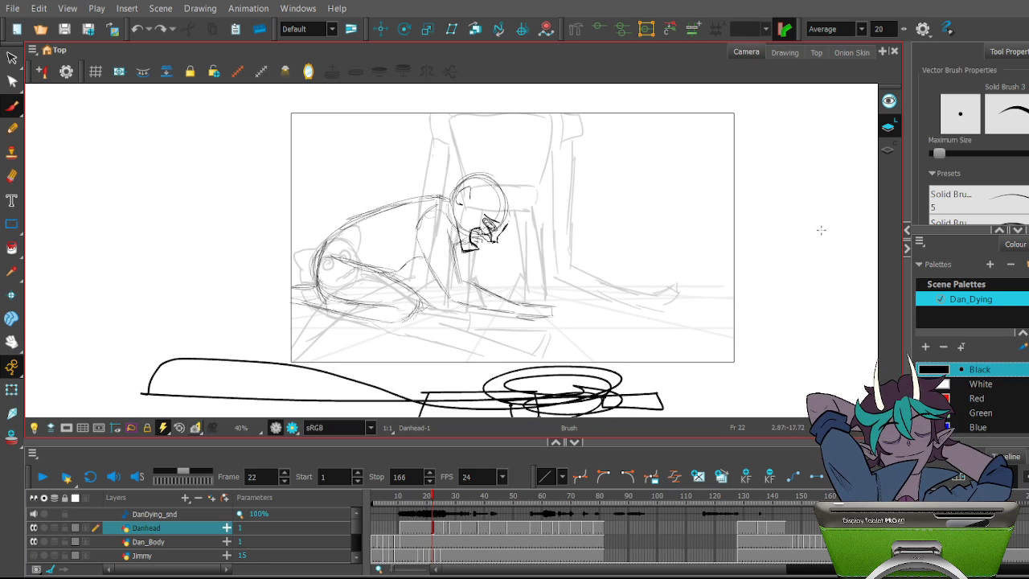
key("ctrl+z")
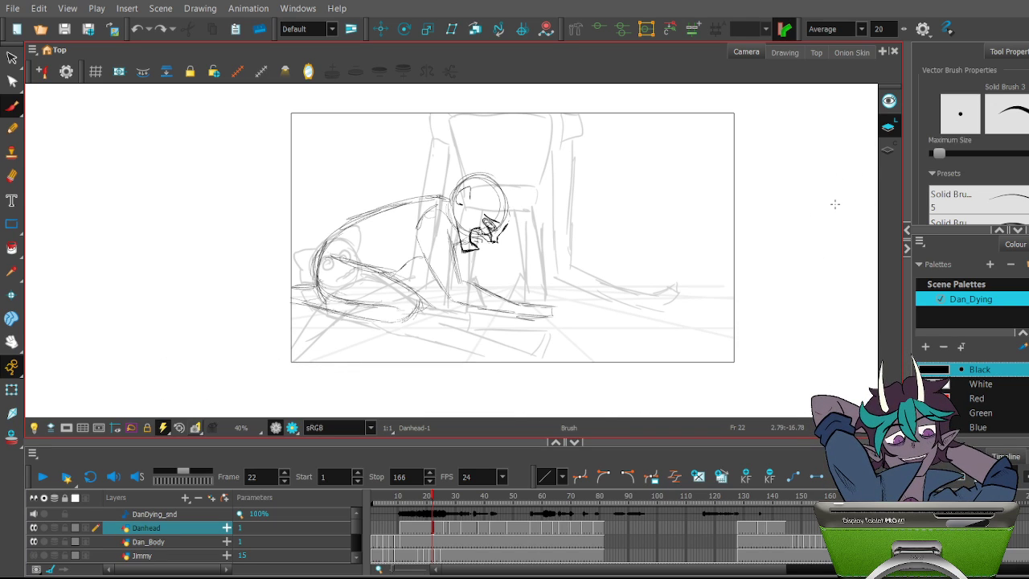
mouse_move(543, 378)
left_mouse_down()
mouse_move(521, 389)
mouse_move(535, 411)
left_mouse_up()
key("ctrl+z")
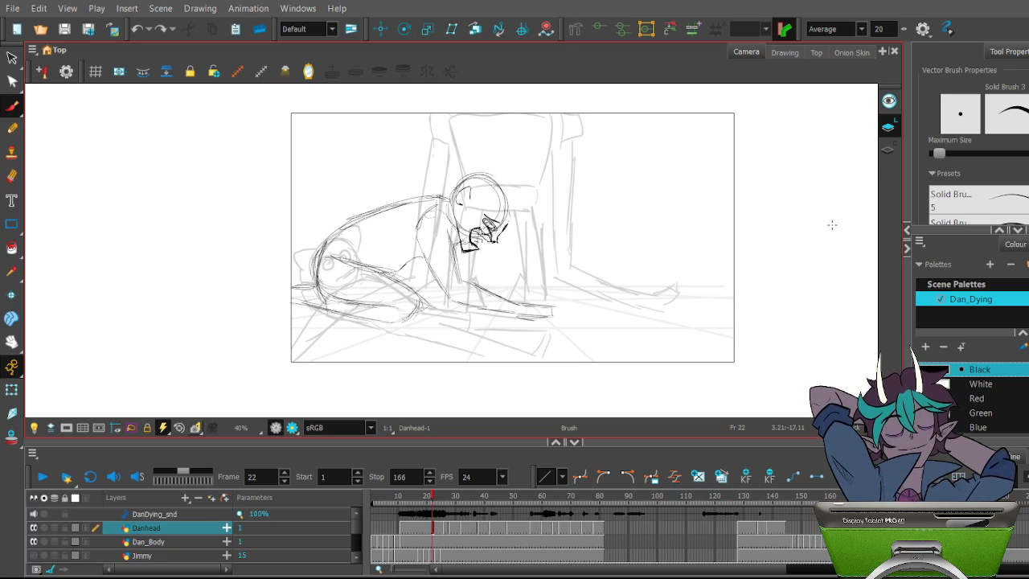
key("ctrl")
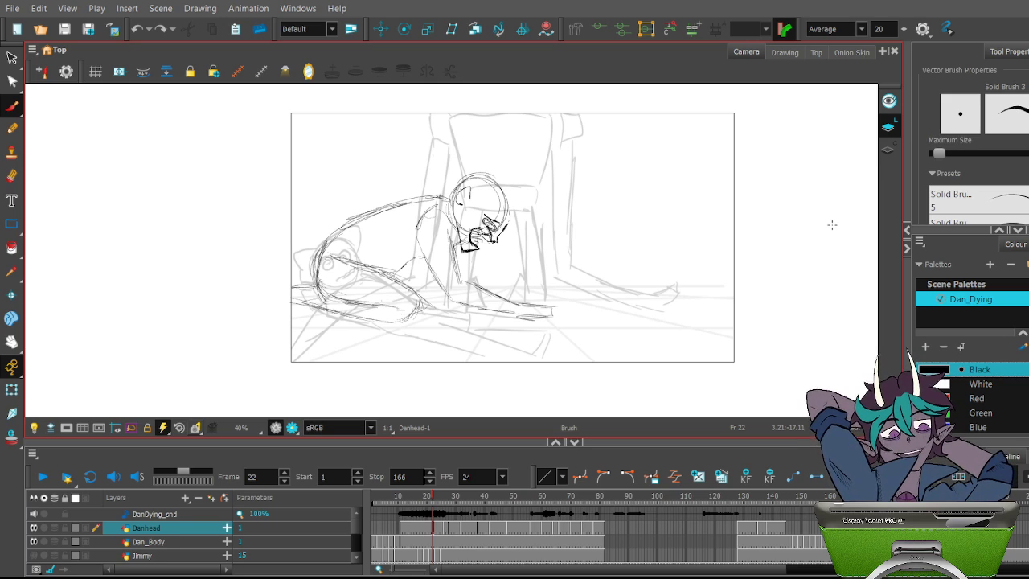
mouse_move(466, 400)
left_mouse_down()
mouse_move(508, 402)
mouse_move(462, 402)
left_mouse_up()
key("ctrl+z")
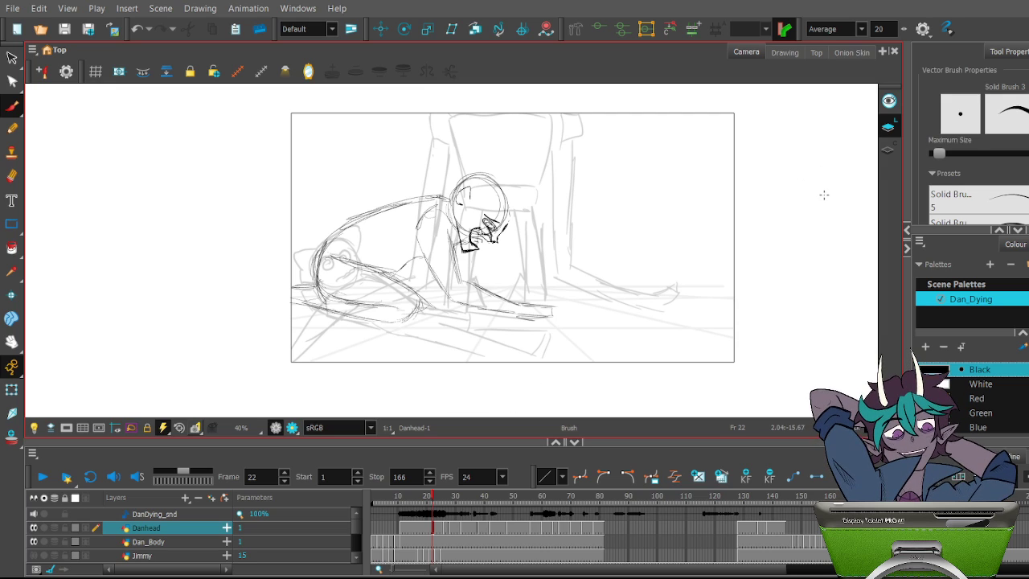
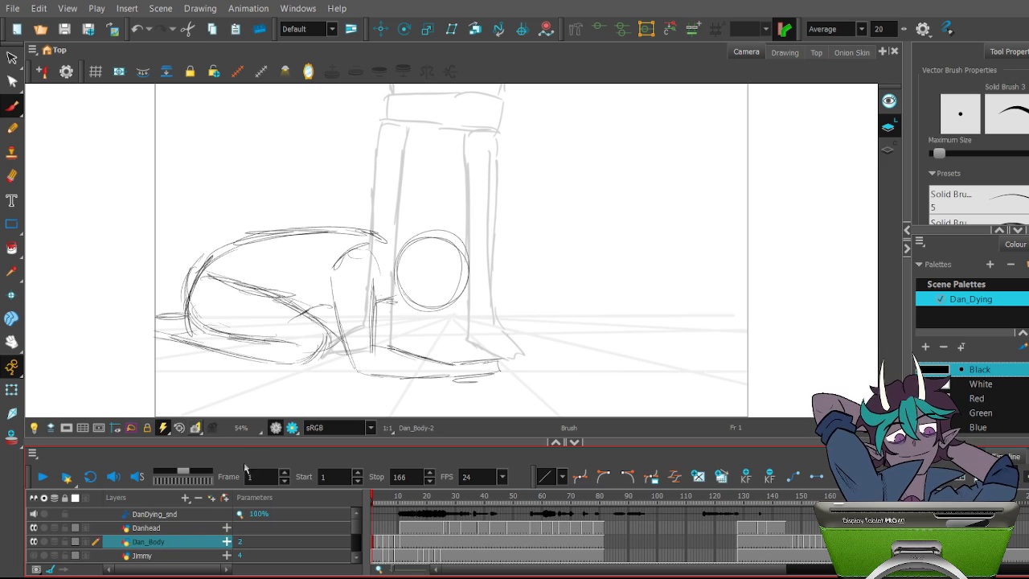
Scribble a looping brush stroke beside the figure on the Dan_Body drawing at frame 1 and undo it
mouse_move(616, 209)
left_mouse_down()
mouse_move(676, 246)
mouse_move(667, 308)
mouse_move(697, 155)
mouse_move(645, 165)
mouse_move(734, 175)
mouse_move(803, 245)
left_mouse_up()
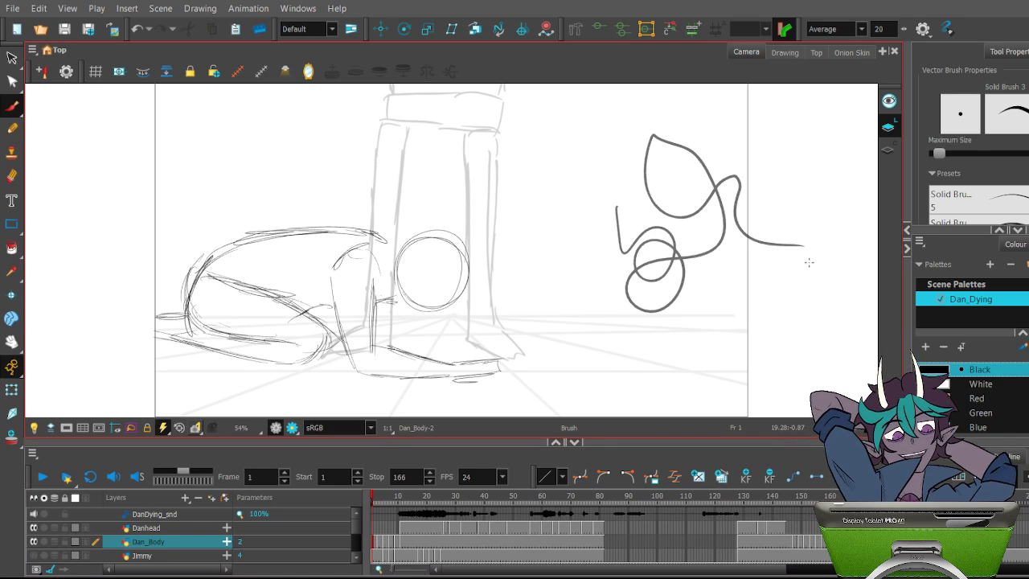
key("ctrl+z")
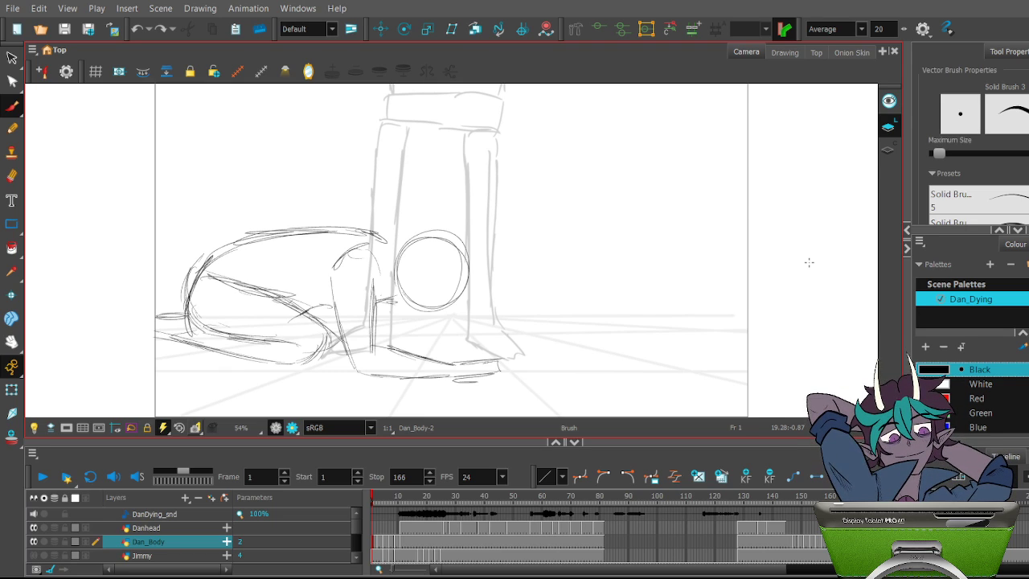
Compare frames 10 and 11 across the Danhead, Dan_Body and Jimmy layers, ending at frame 11 on Dan_Body
left_click(407, 528)
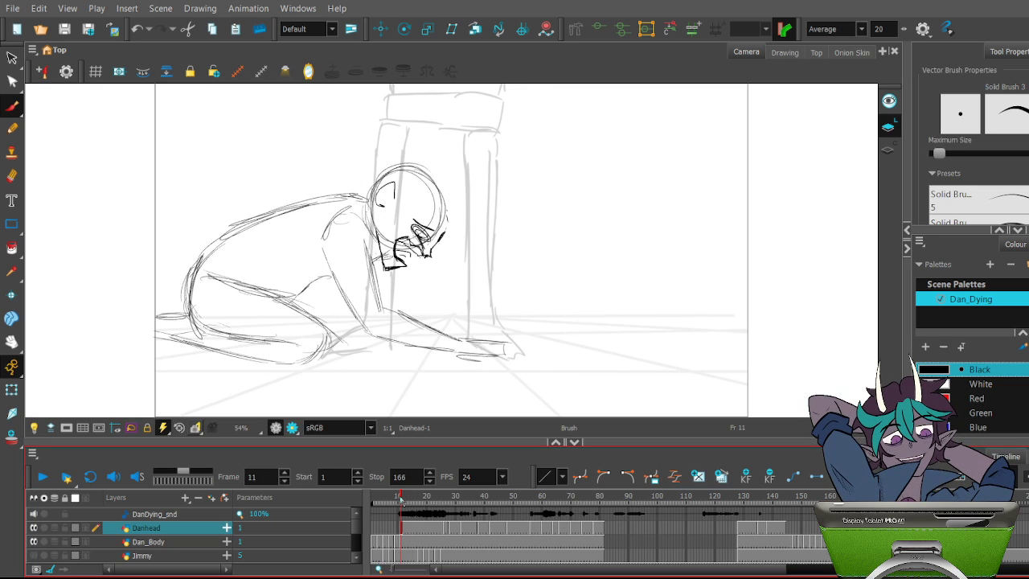
key("comma")
left_click(195, 560)
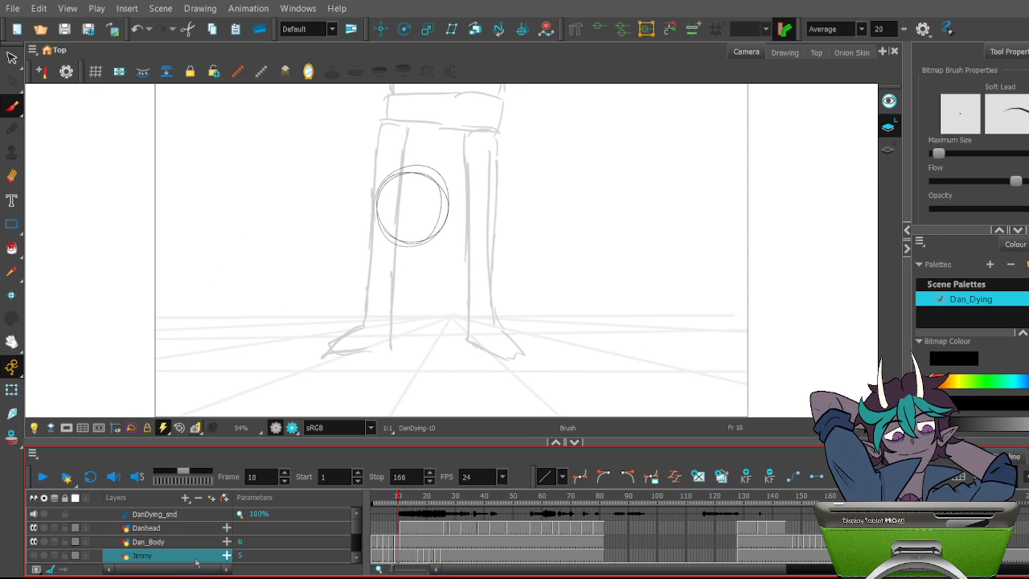
key("period")
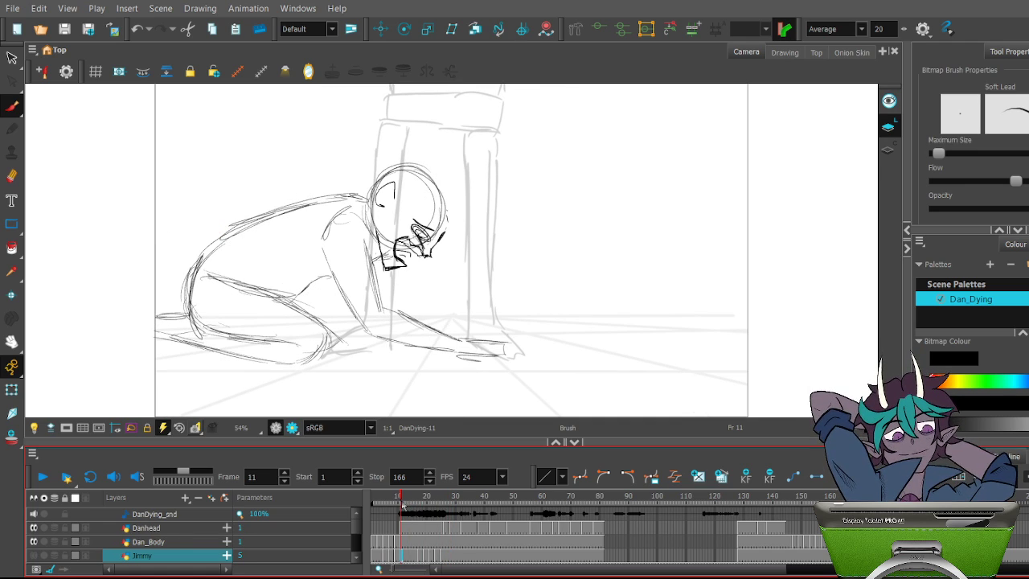
left_click(398, 543)
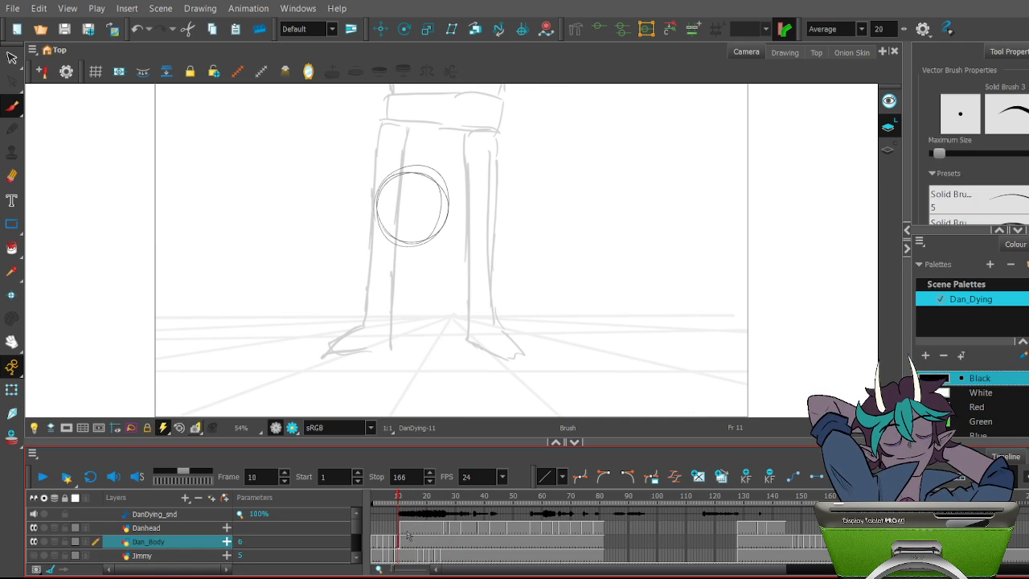
left_click(402, 510)
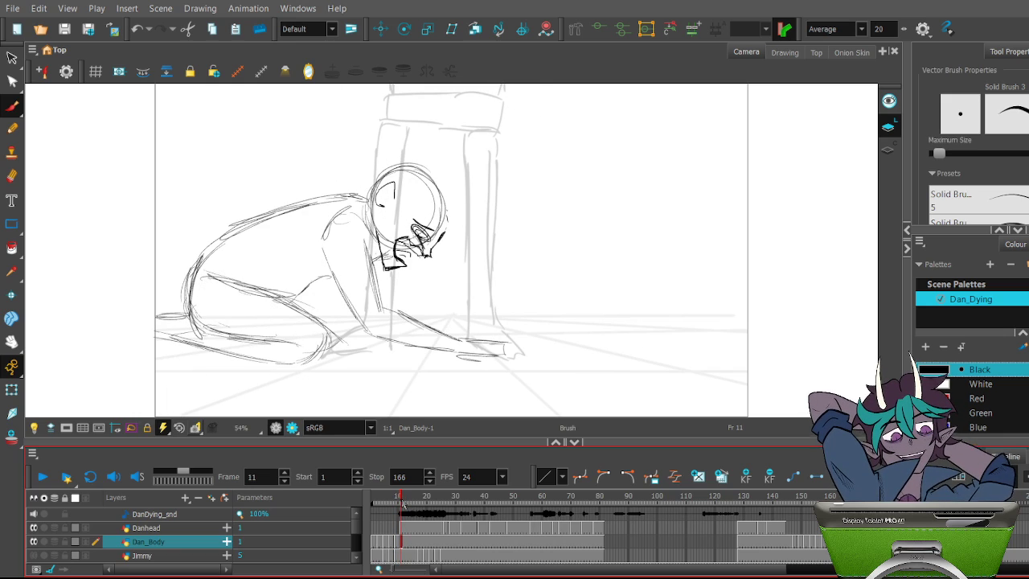
Go to frame 26 and duplicate the Dan_Body drawing there
mouse_move(401, 499)
left_mouse_down()
mouse_move(458, 497)
mouse_move(446, 498)
left_mouse_up()
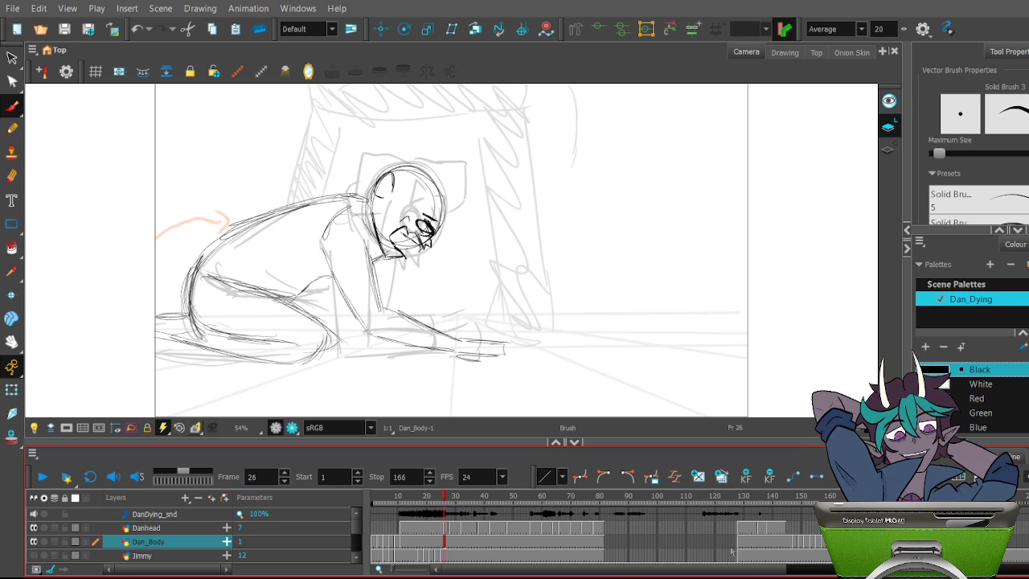
left_click(721, 476)
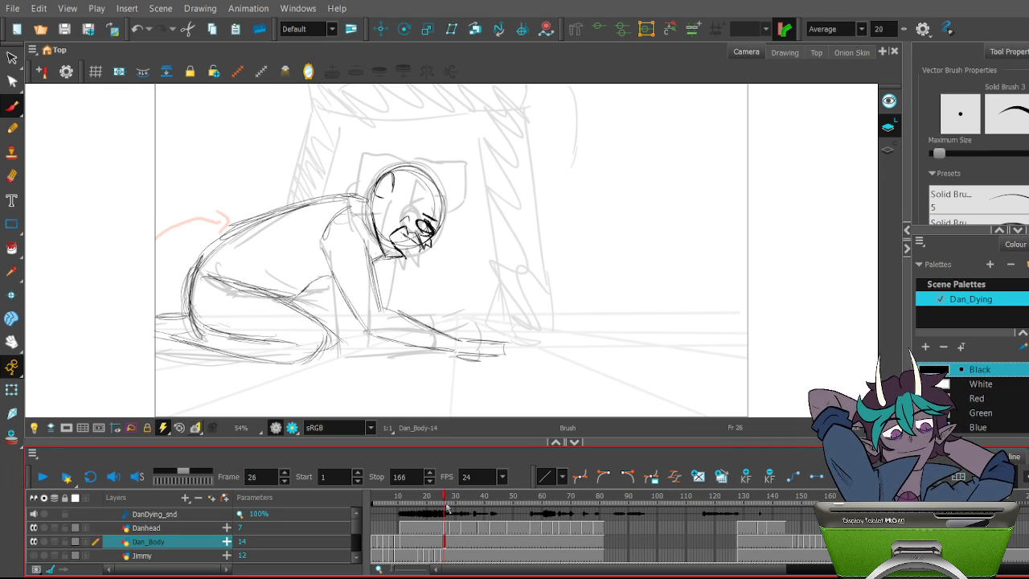
Go to frame 28 and duplicate the Dan_Body drawing there
left_click_drag(445, 500, 450, 498)
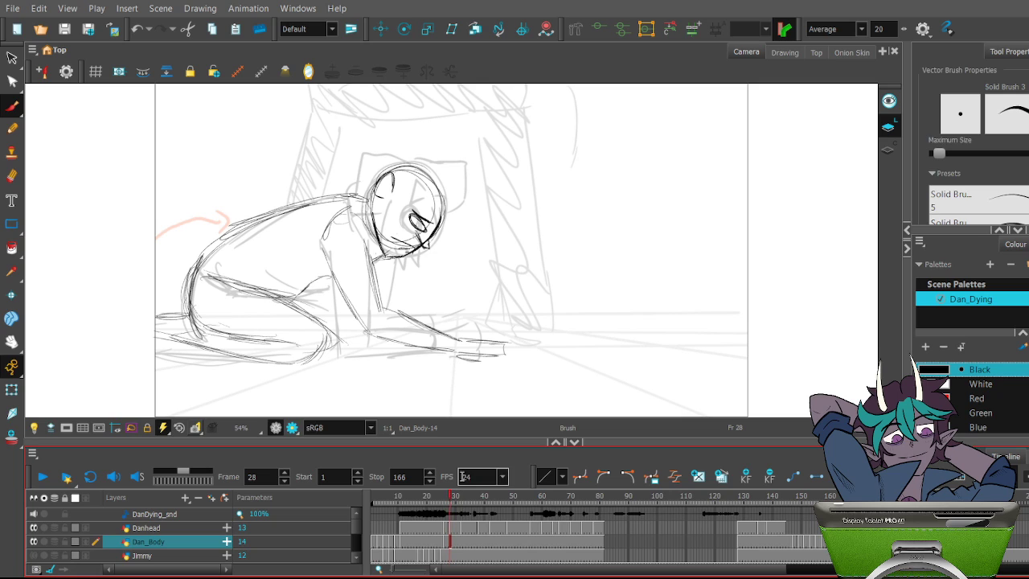
left_click(721, 477)
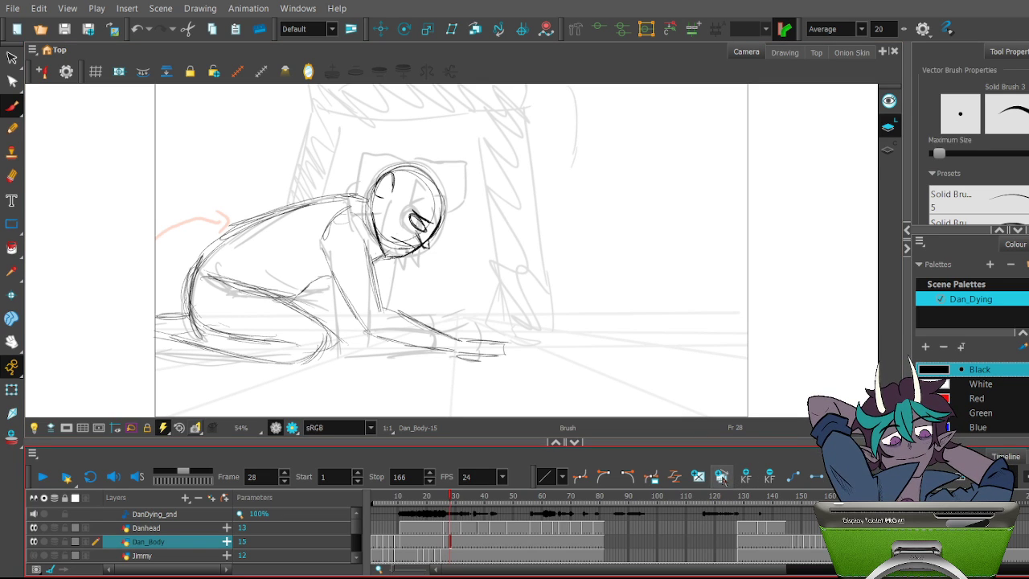
Select the head circle on the Dan_Body drawing at frame 11 and shift it slightly downward
left_click_drag(455, 497, 402, 498)
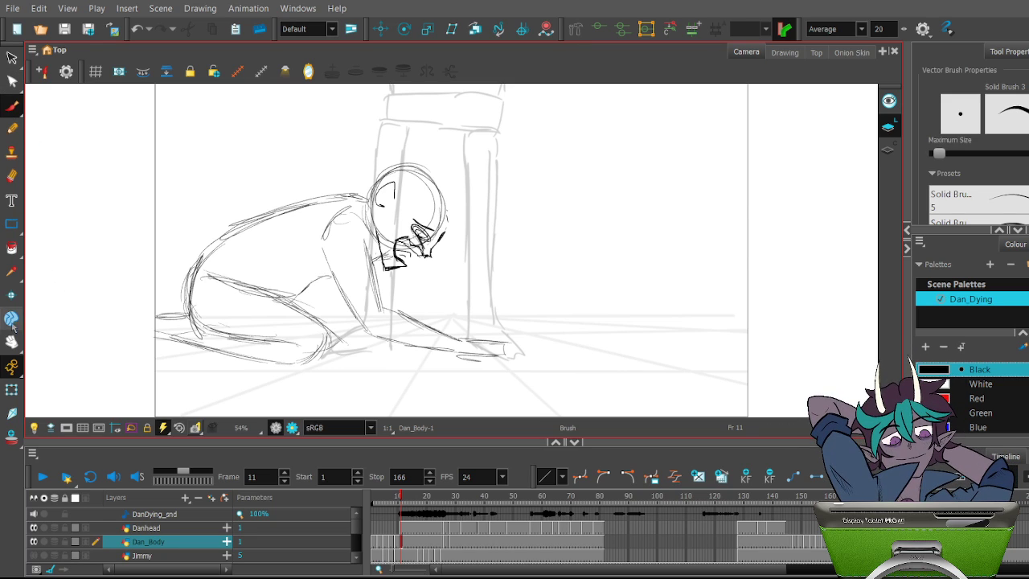
left_click(12, 58)
mouse_move(367, 150)
left_mouse_down()
mouse_move(479, 228)
mouse_move(449, 262)
mouse_move(414, 261)
mouse_move(368, 223)
mouse_move(382, 200)
mouse_move(368, 151)
left_mouse_up()
left_click_drag(438, 184, 440, 191)
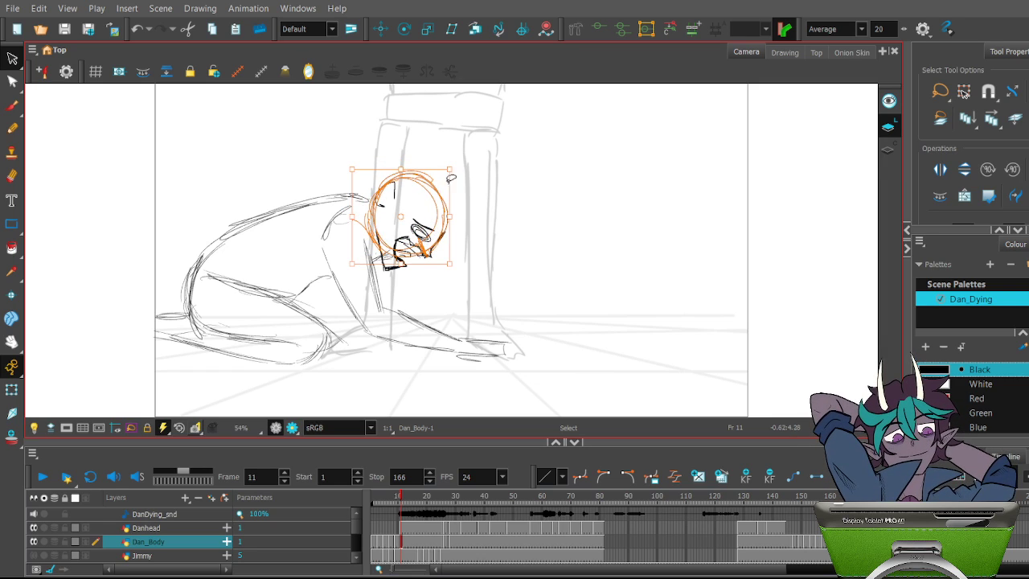
left_click(497, 201)
mouse_move(646, 211)
left_mouse_down()
mouse_move(568, 255)
mouse_move(636, 174)
mouse_move(585, 161)
mouse_move(597, 299)
mouse_move(622, 181)
left_mouse_up()
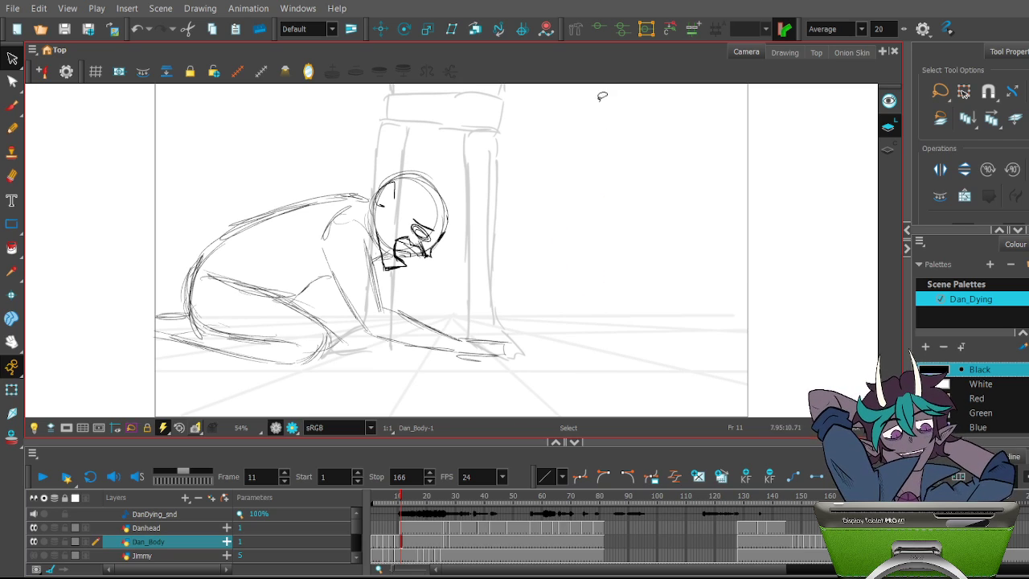
Lasso the back, head and arm strokes of the Dan_Body drawing at frame 11 and rotate them slightly downward
mouse_move(405, 498)
left_mouse_down()
mouse_move(450, 511)
mouse_move(387, 505)
mouse_move(400, 504)
left_mouse_up()
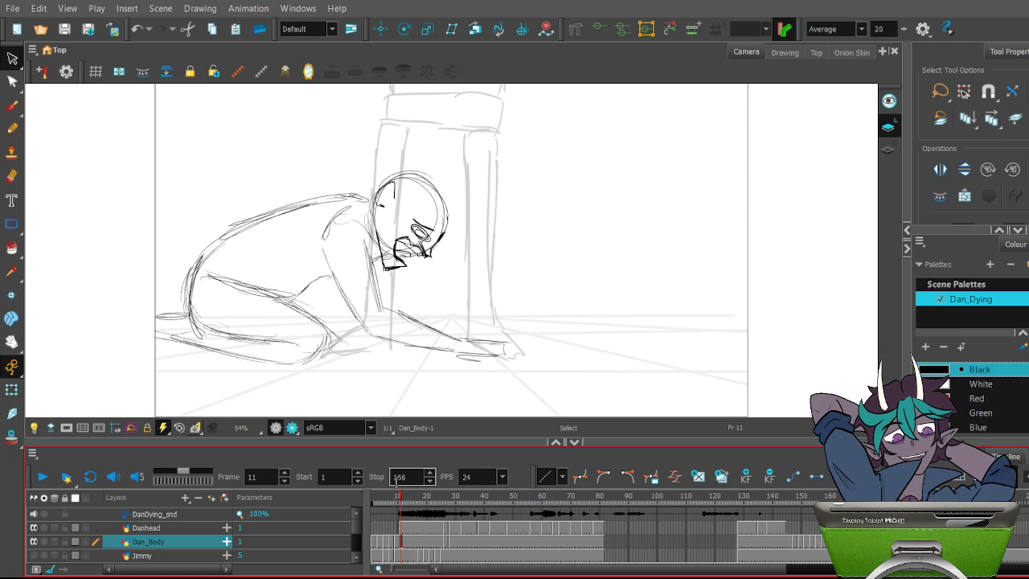
left_click(306, 255)
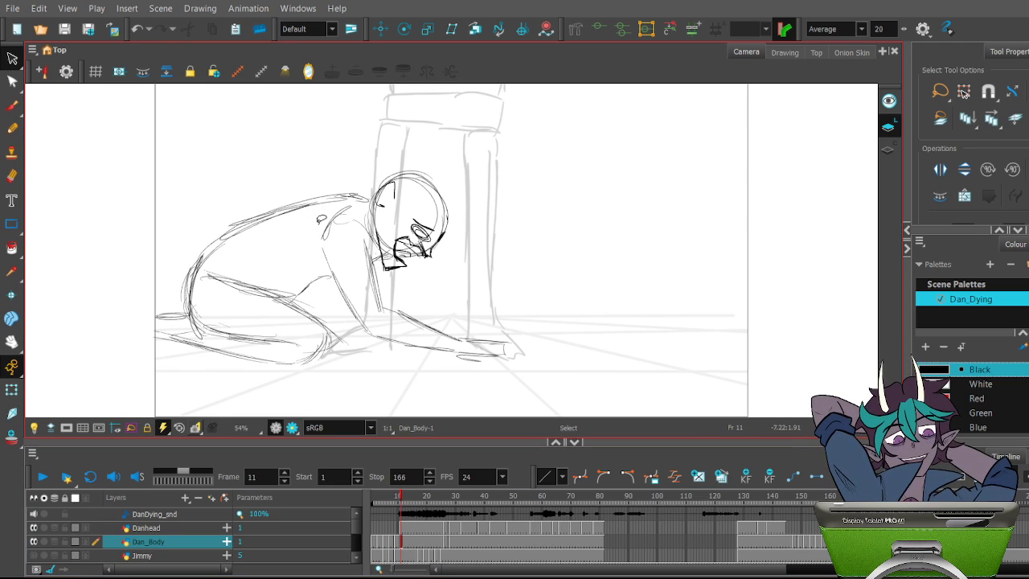
left_click_drag(219, 202, 314, 283)
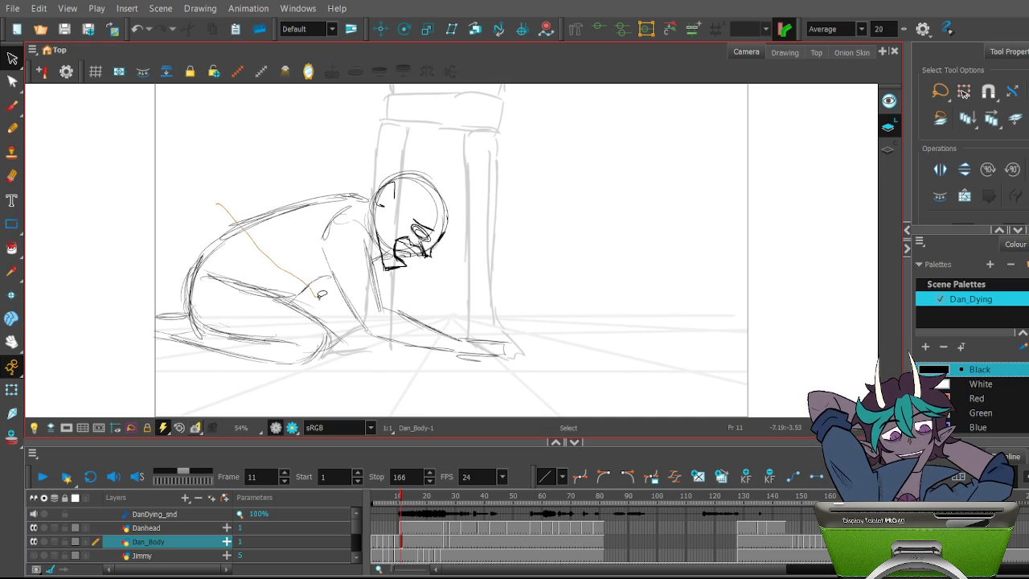
mouse_move(333, 308)
left_mouse_down()
mouse_move(560, 400)
mouse_move(543, 202)
mouse_move(383, 133)
mouse_move(233, 197)
left_mouse_up()
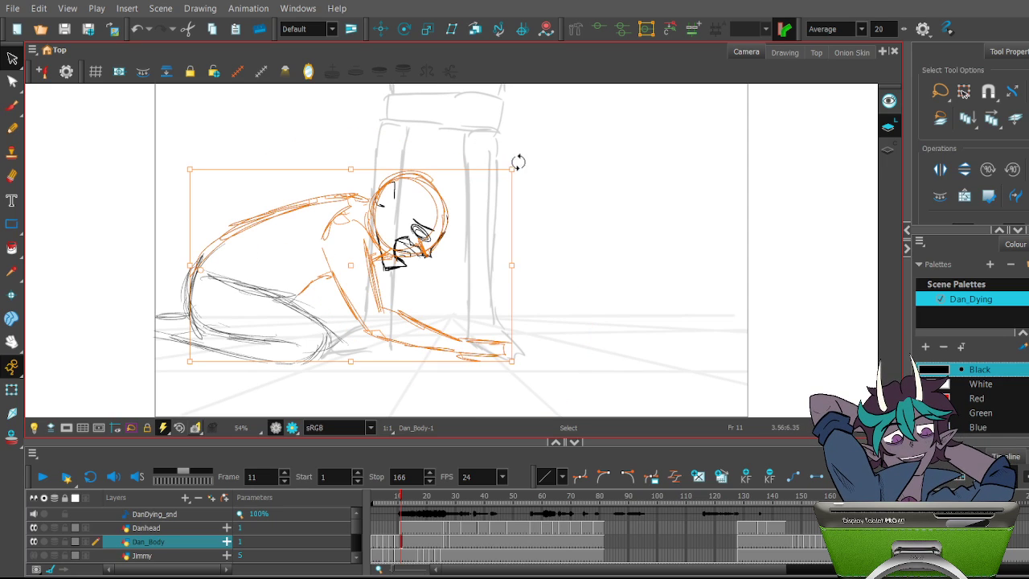
mouse_move(523, 160)
left_mouse_down()
mouse_move(535, 209)
mouse_move(539, 182)
left_mouse_up()
key("Delete")
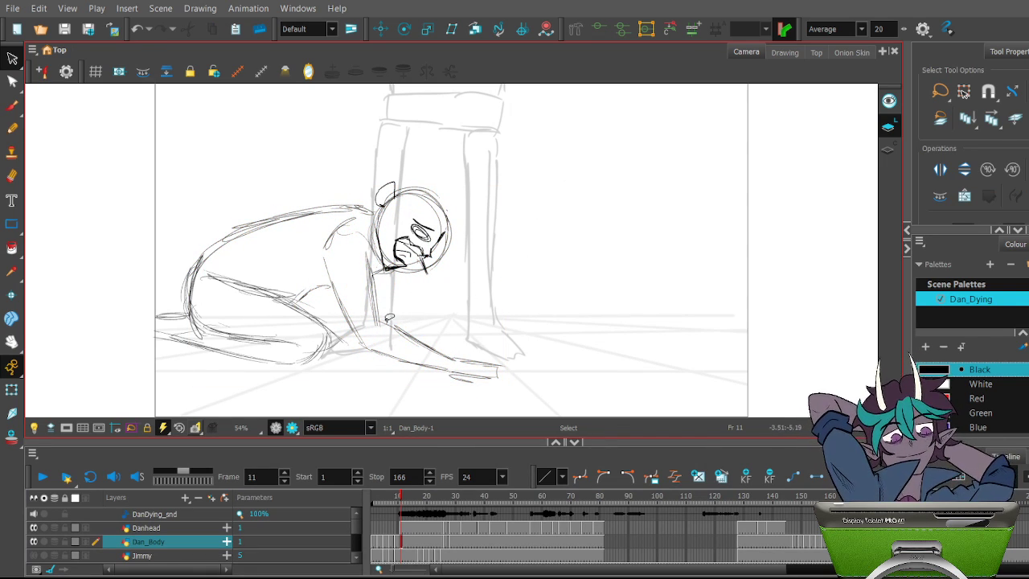
Select the forearm and hand strokes at frame 11 and rotate them slightly upward toward the floor line
mouse_move(397, 303)
left_mouse_down()
mouse_move(531, 319)
mouse_move(436, 340)
left_mouse_up()
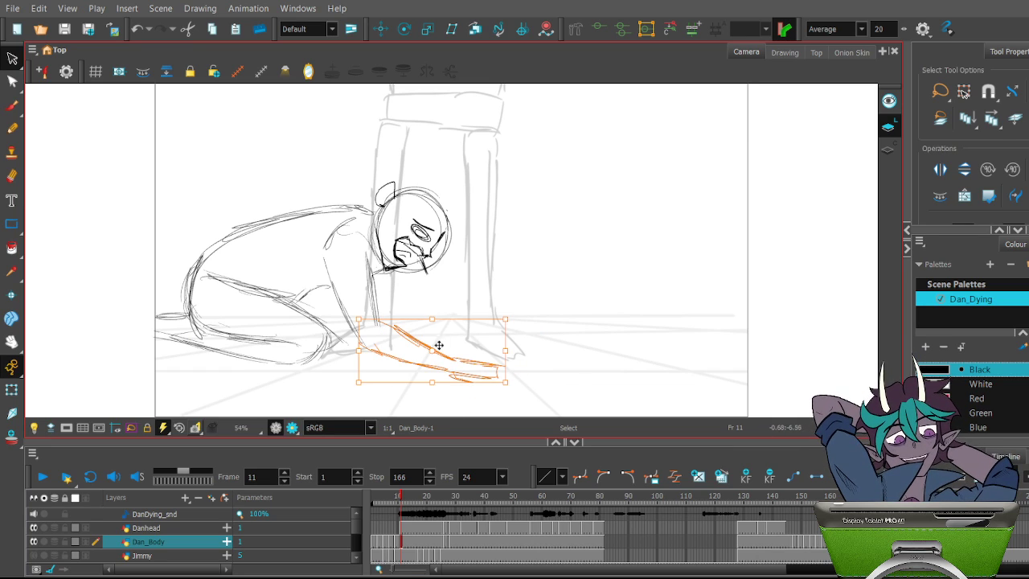
left_click_drag(519, 319, 518, 301)
left_click(548, 264)
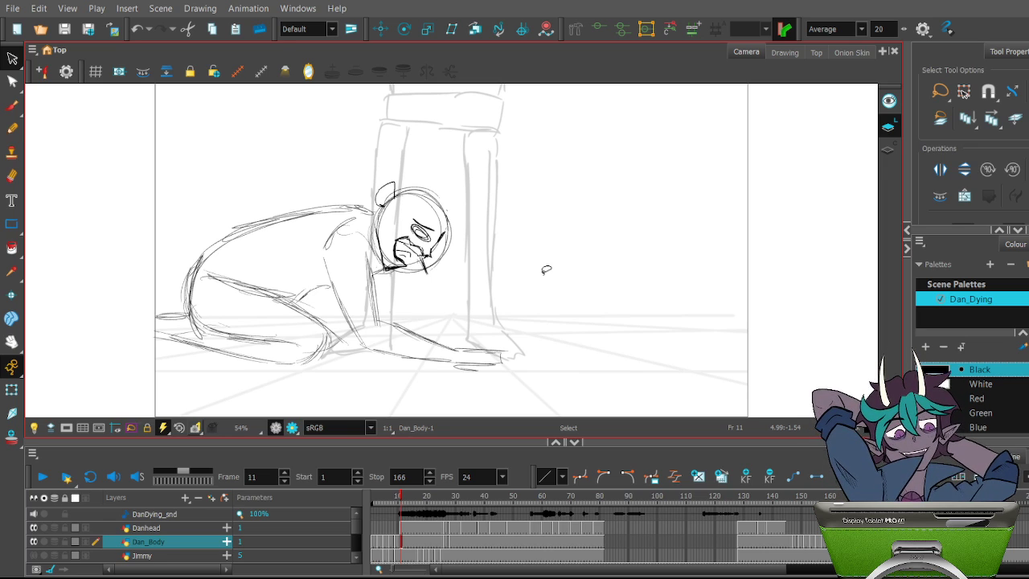
Go to frame 26 on the Dan_Body layer and turn on onion skinning
left_click_drag(427, 546, 444, 543)
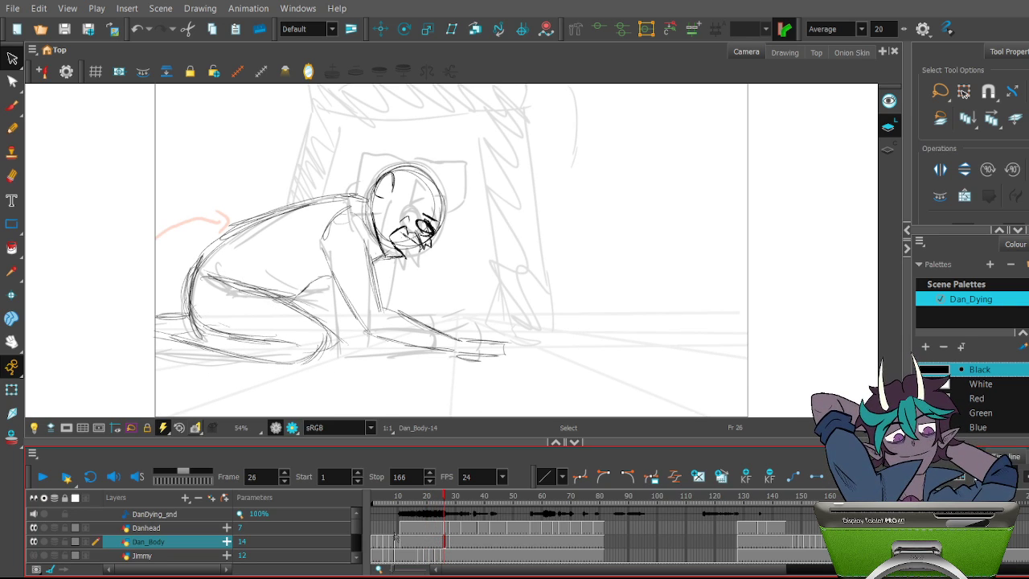
mouse_move(442, 542)
left_mouse_down()
mouse_move(415, 543)
mouse_move(443, 541)
left_mouse_up()
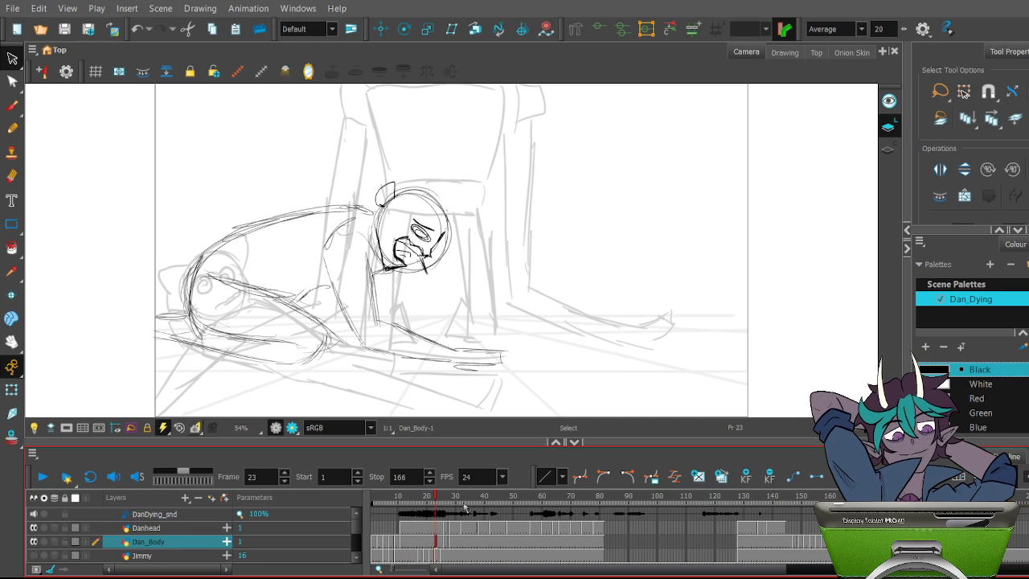
mouse_move(439, 504)
left_mouse_down()
mouse_move(406, 498)
mouse_move(444, 506)
left_mouse_up()
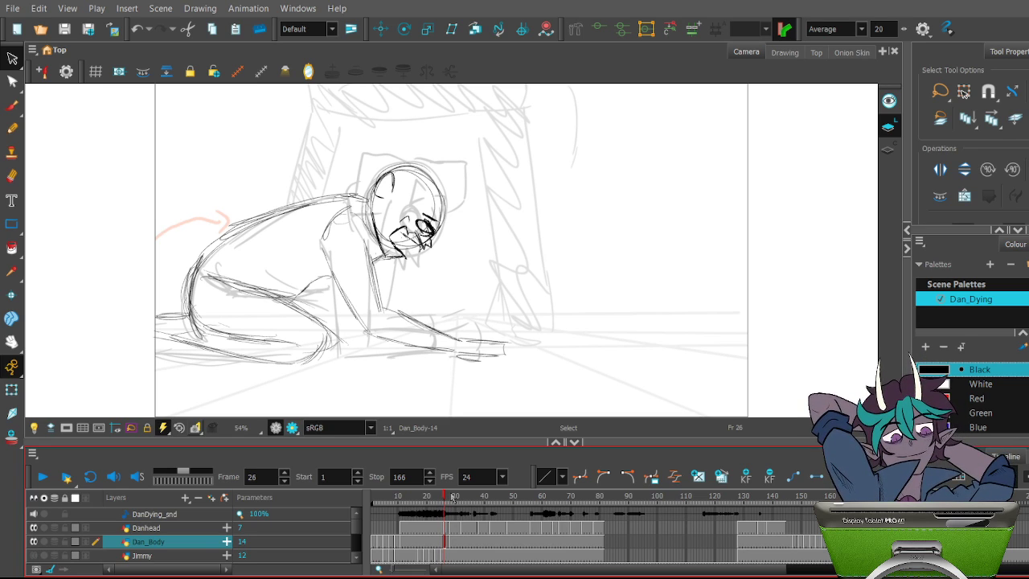
left_click(50, 426)
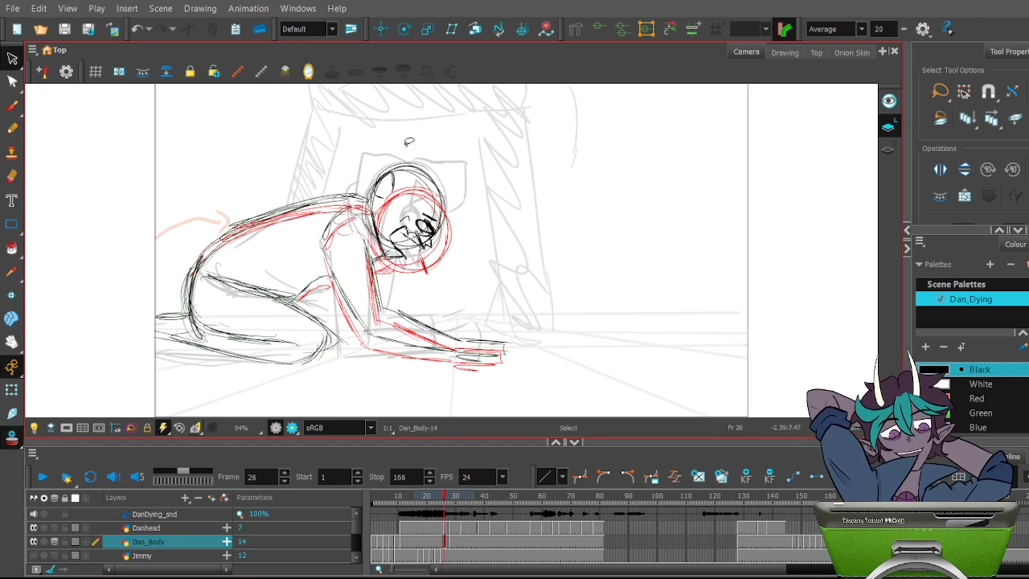
Select the upper-body strokes of the Dan_Body drawing at frame 26, set the pivot near the hips and rotate them slightly downward
mouse_move(460, 160)
left_mouse_down()
mouse_move(546, 282)
mouse_move(582, 379)
mouse_move(485, 384)
mouse_move(382, 354)
mouse_move(310, 272)
mouse_move(269, 245)
mouse_move(205, 237)
mouse_move(240, 134)
mouse_move(438, 84)
mouse_move(522, 110)
mouse_move(516, 128)
mouse_move(474, 141)
left_mouse_up()
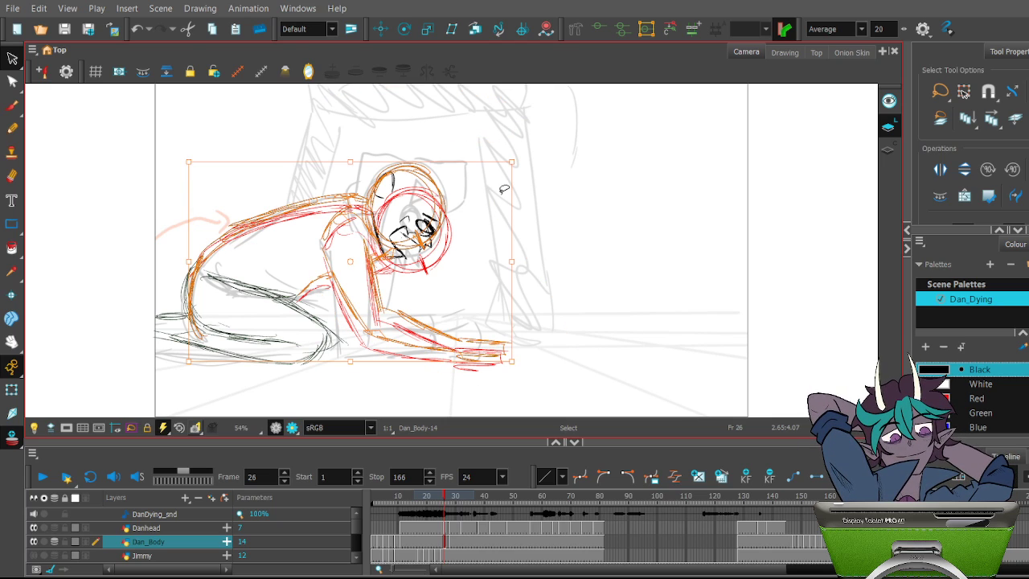
left_click(304, 109)
mouse_move(186, 173)
left_mouse_down()
mouse_move(256, 262)
mouse_move(520, 415)
mouse_move(465, 118)
mouse_move(193, 201)
left_mouse_up()
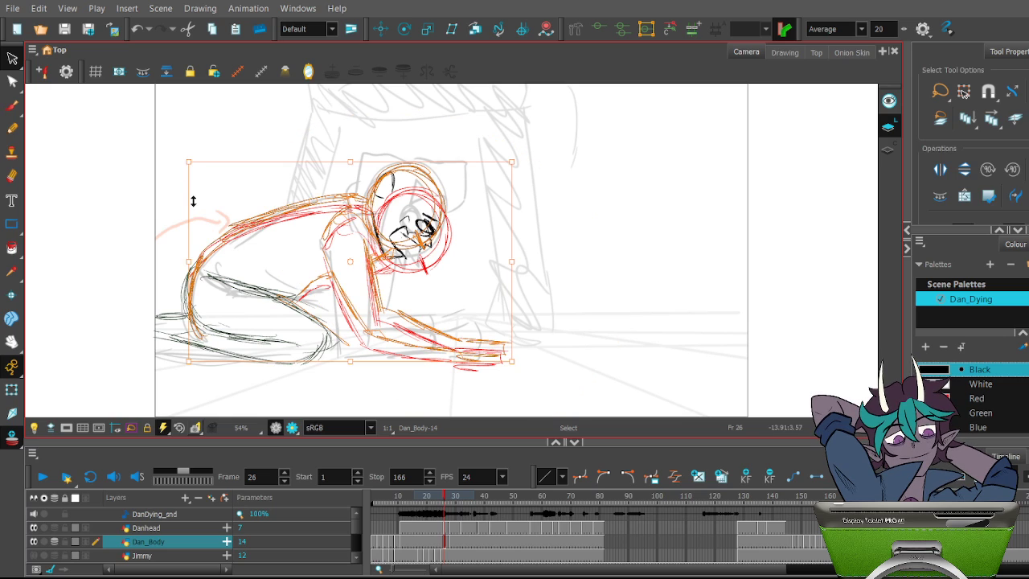
left_click(346, 259)
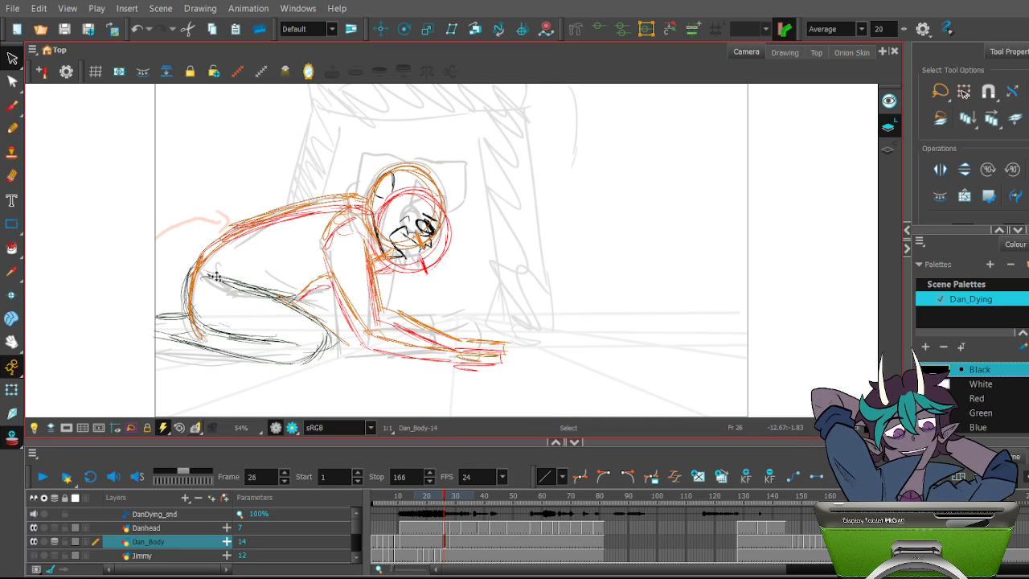
key("ctrl+a")
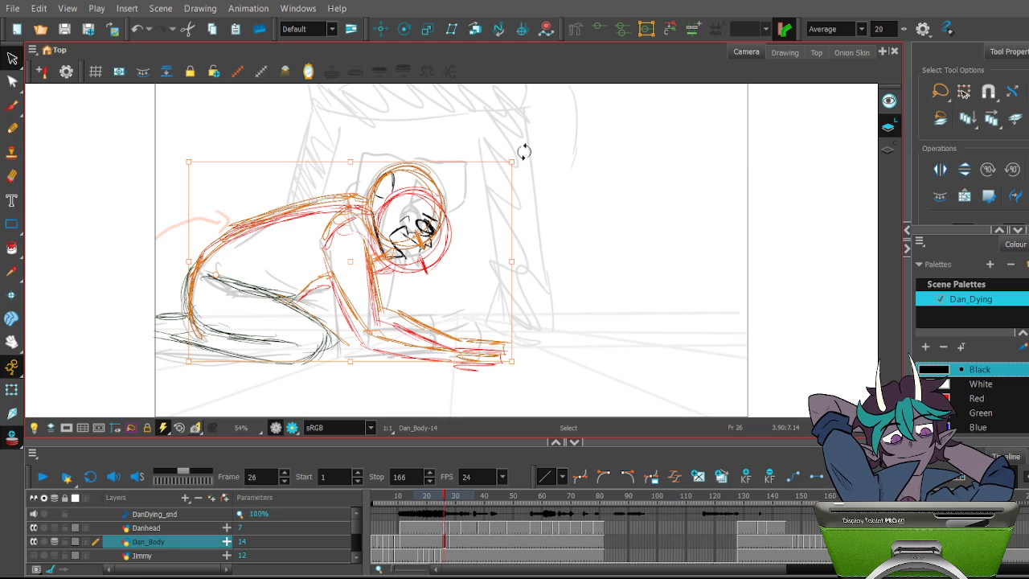
mouse_move(522, 153)
left_mouse_down()
mouse_move(541, 188)
mouse_move(532, 177)
left_mouse_up()
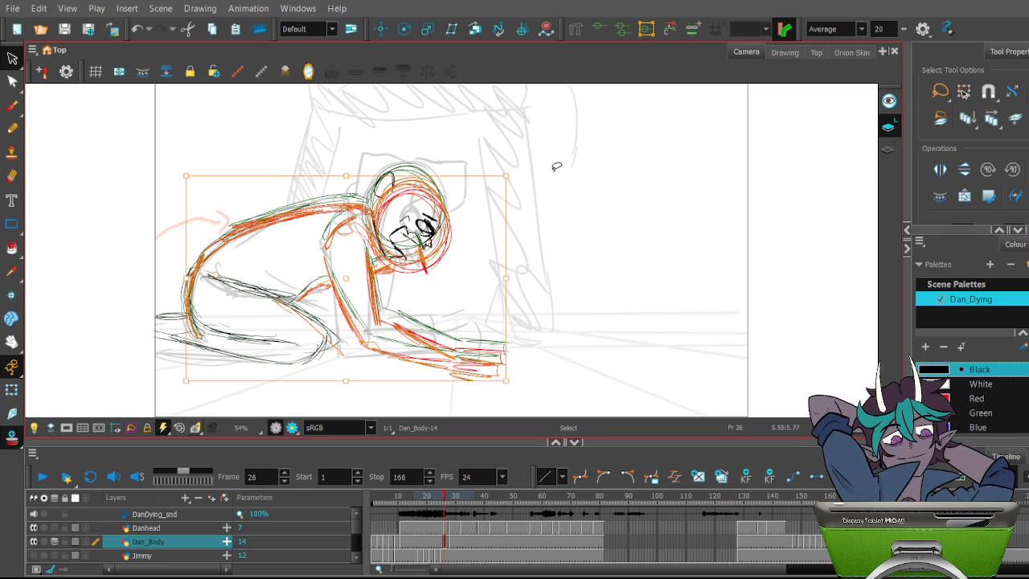
Select the arm strokes at frame 26 and rotate them slightly upward from the shoulder
left_click(561, 167)
mouse_move(321, 227)
left_mouse_down()
mouse_move(322, 266)
mouse_move(338, 280)
mouse_move(349, 334)
mouse_move(449, 402)
mouse_move(561, 351)
mouse_move(519, 314)
mouse_move(452, 308)
mouse_move(361, 259)
mouse_move(347, 207)
left_mouse_up()
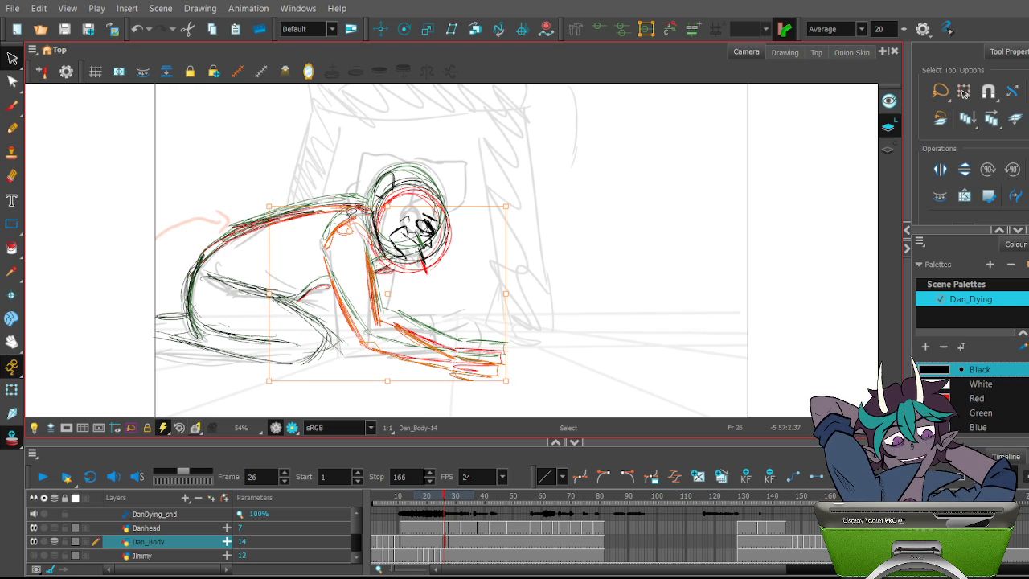
mouse_move(517, 204)
left_mouse_down()
mouse_move(521, 191)
mouse_move(558, 196)
left_mouse_up()
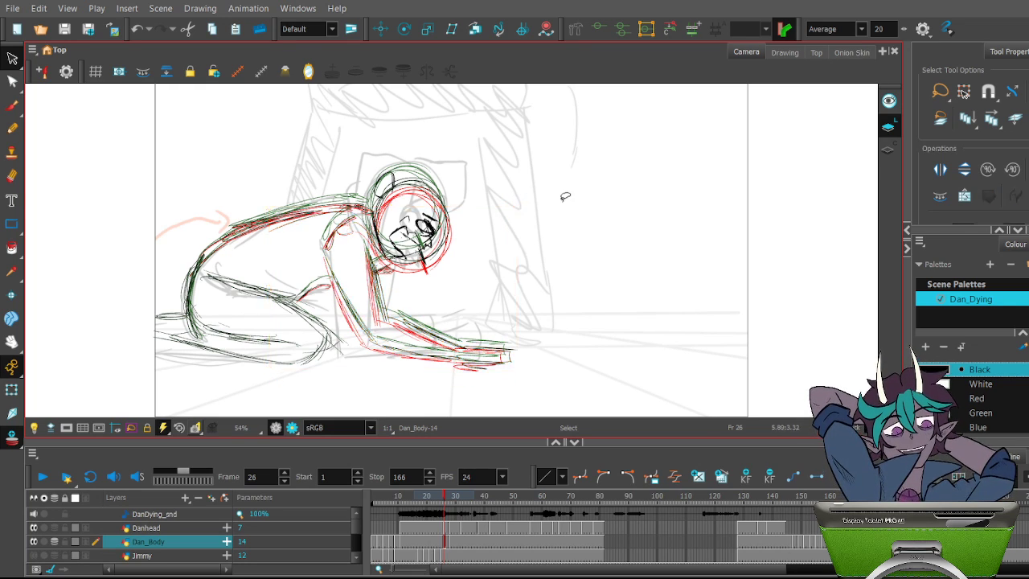
Play back the adjusted body motion from the start and scrub to frame 28 to review it
left_click_drag(448, 500, 383, 499)
left_click(42, 478)
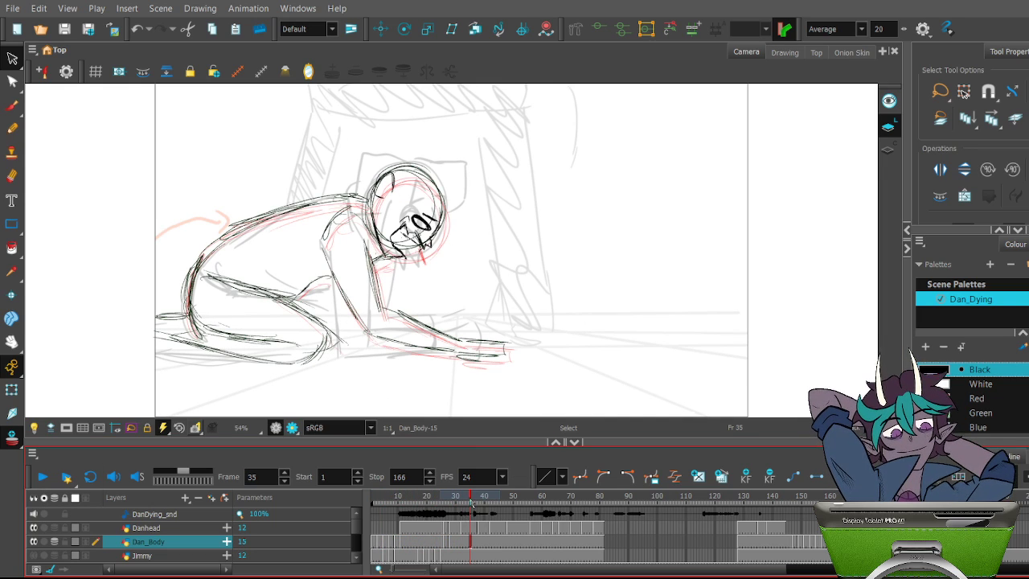
mouse_move(470, 505)
left_mouse_down()
mouse_move(442, 508)
mouse_move(457, 516)
left_mouse_up()
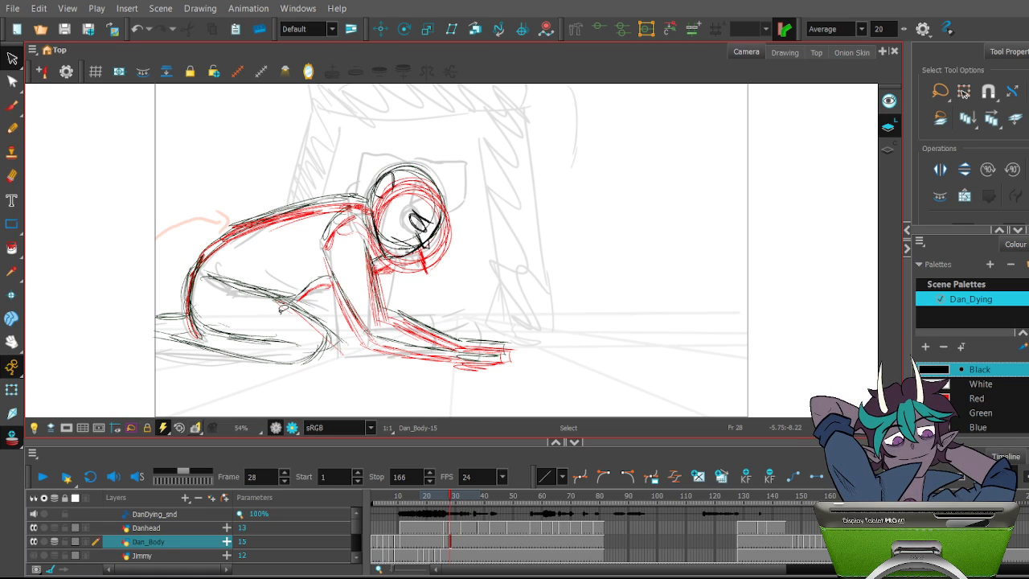
Lasso the upper-body strokes of the Dan_Body drawing at frame 28 and release the selection
left_click_drag(550, 251, 553, 256)
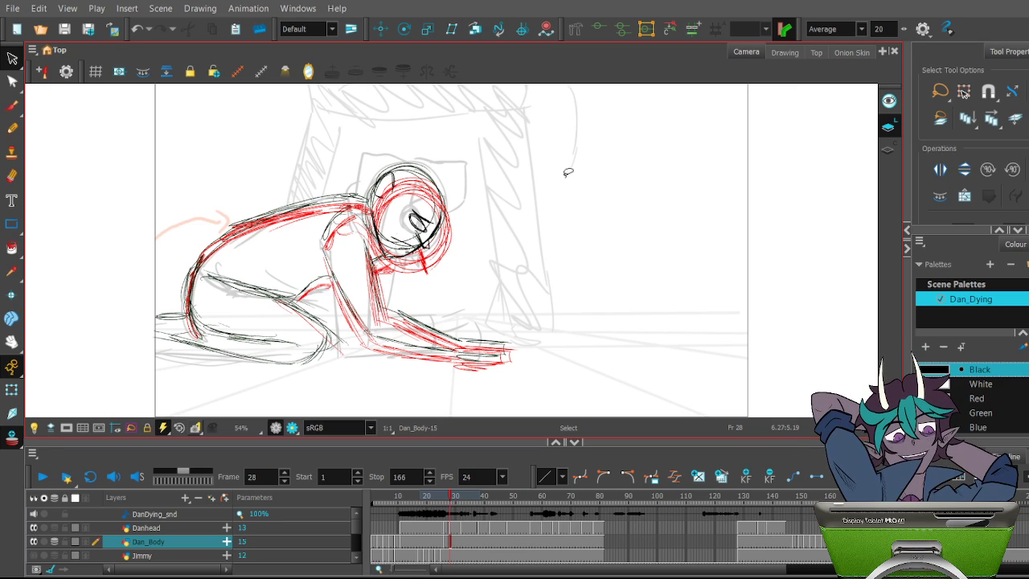
mouse_move(553, 295)
left_mouse_down()
mouse_move(510, 387)
mouse_move(427, 378)
left_mouse_up()
left_click(506, 294)
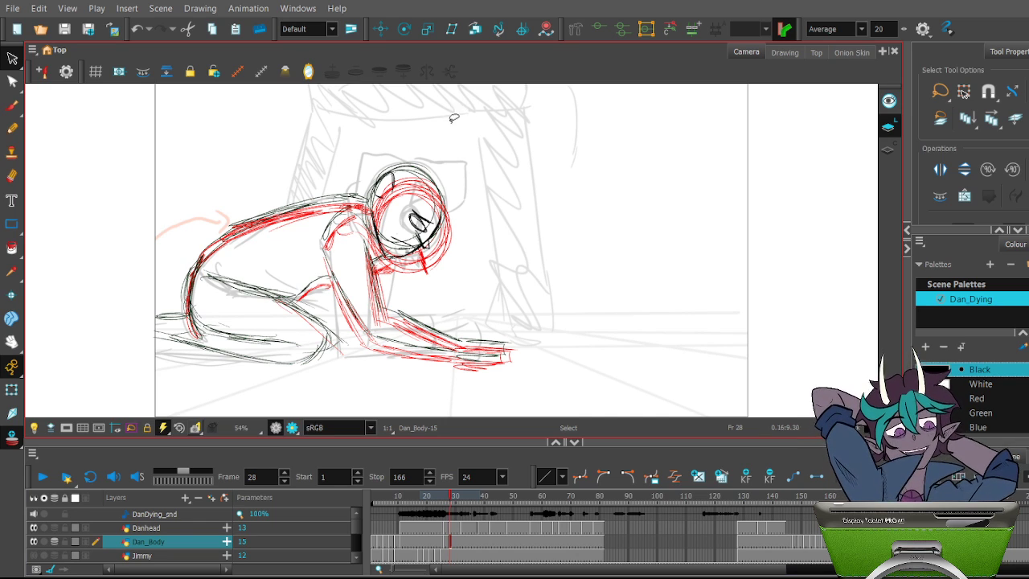
mouse_move(182, 197)
left_mouse_down()
mouse_move(208, 241)
mouse_move(299, 276)
mouse_move(356, 360)
mouse_move(485, 395)
mouse_move(594, 210)
mouse_move(423, 112)
mouse_move(220, 184)
left_mouse_up()
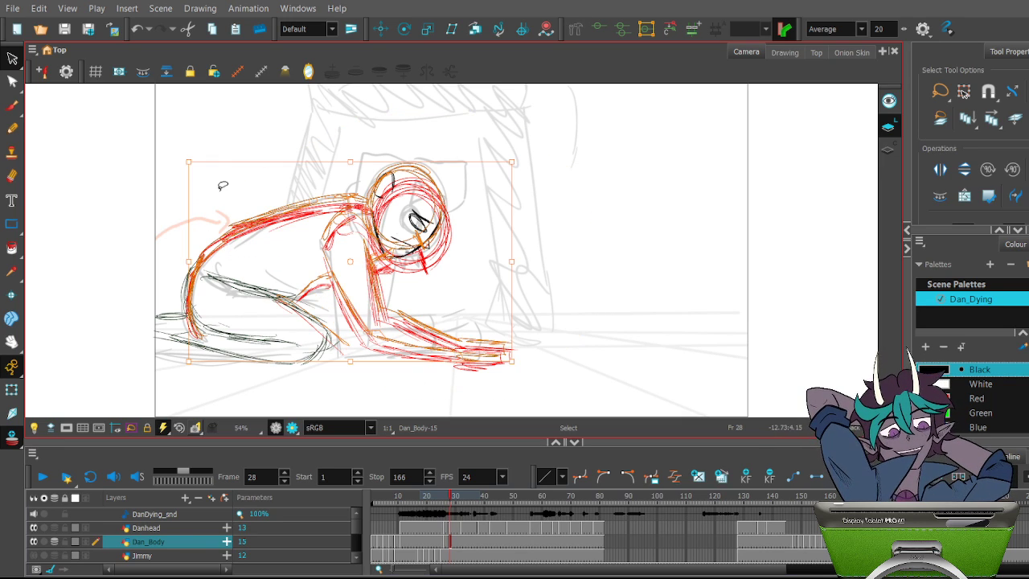
left_click(585, 165)
mouse_move(458, 505)
left_mouse_down()
mouse_move(402, 497)
mouse_move(449, 493)
mouse_move(465, 508)
mouse_move(463, 493)
left_mouse_up()
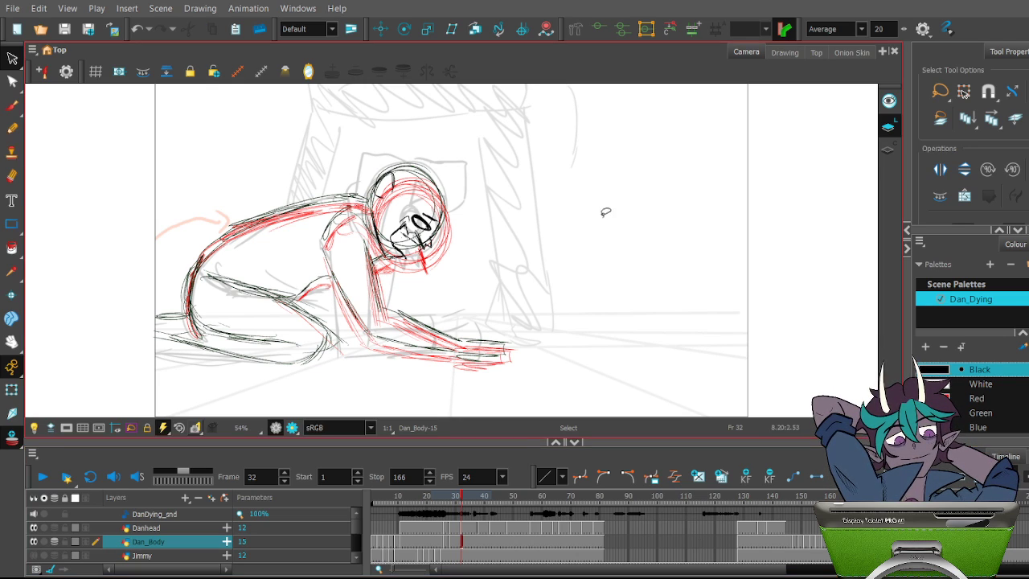
mouse_move(531, 144)
left_mouse_down()
mouse_move(569, 240)
mouse_move(569, 106)
mouse_move(512, 240)
mouse_move(607, 166)
mouse_move(506, 129)
mouse_move(618, 241)
mouse_move(544, 132)
mouse_move(539, 235)
mouse_move(623, 128)
mouse_move(486, 210)
mouse_move(622, 193)
mouse_move(513, 133)
mouse_move(568, 246)
mouse_move(607, 148)
mouse_move(524, 177)
left_mouse_up()
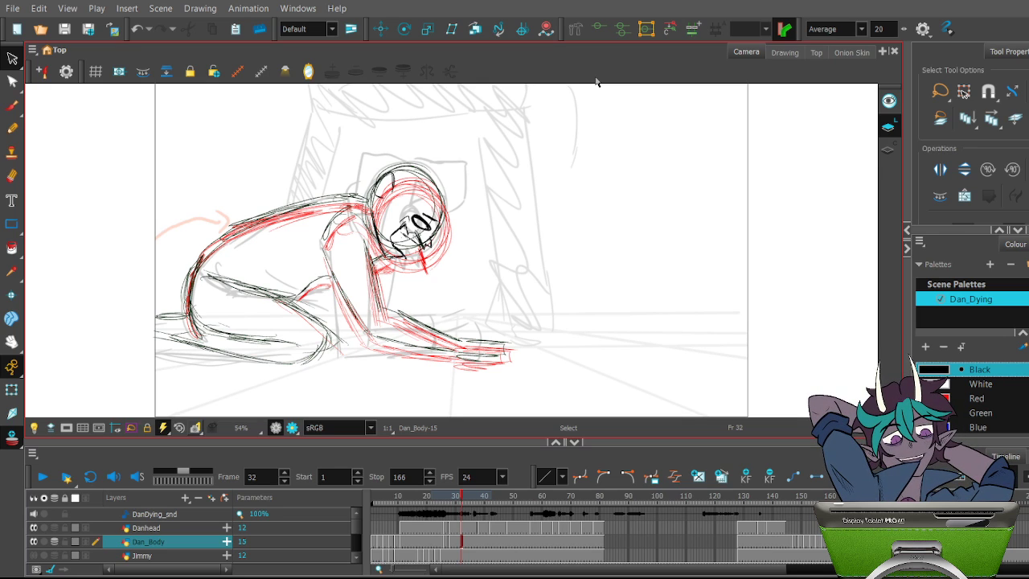
mouse_move(230, 160)
left_mouse_down()
mouse_move(304, 261)
mouse_move(519, 368)
mouse_move(358, 129)
mouse_move(231, 165)
left_mouse_up()
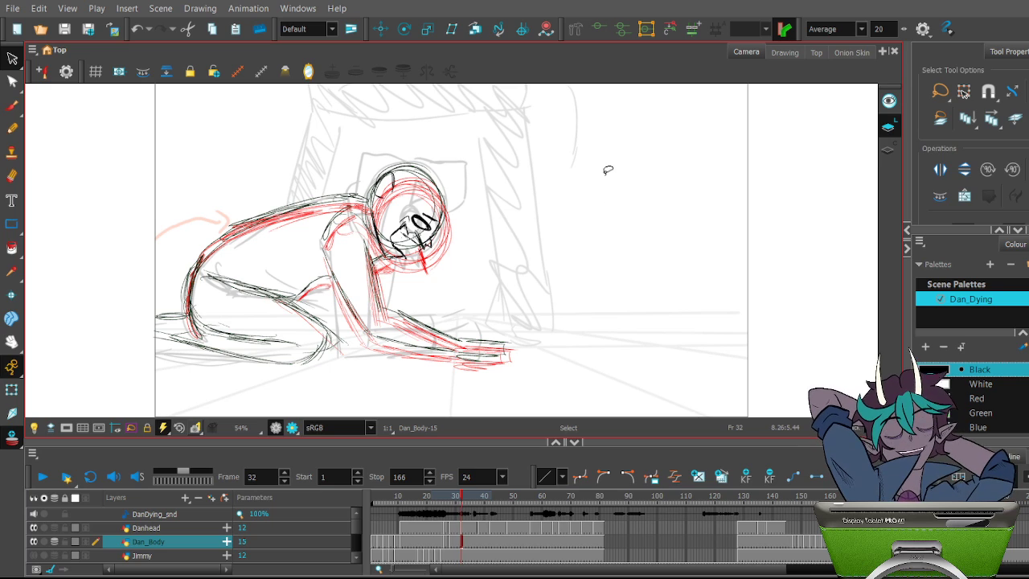
Lasso the upper-body strokes of the Dan_Body drawing at frame 25 and release the selection
mouse_move(459, 500)
left_mouse_down()
mouse_move(391, 496)
mouse_move(439, 499)
left_mouse_up()
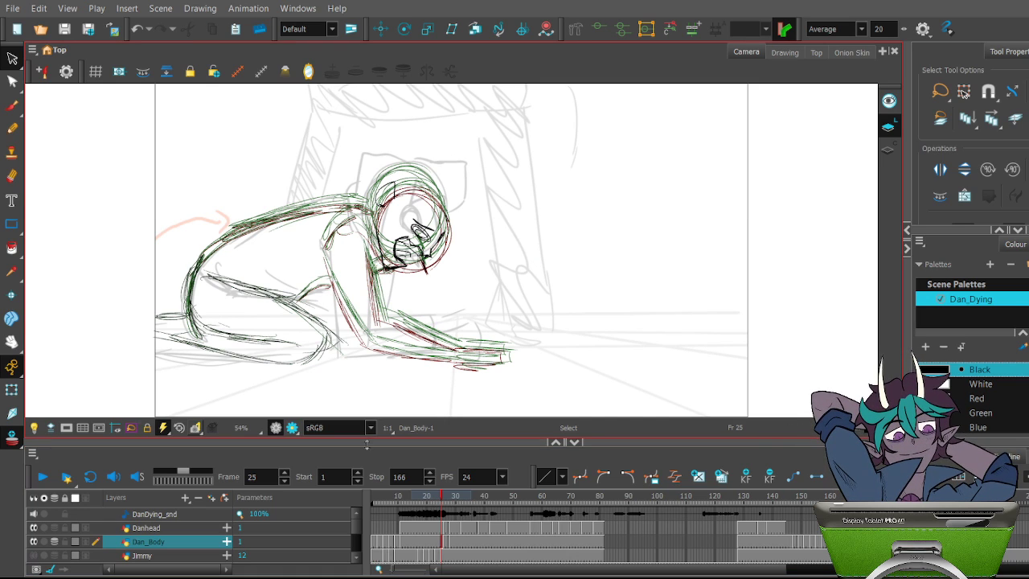
mouse_move(446, 497)
left_mouse_down()
mouse_move(387, 496)
mouse_move(455, 496)
mouse_move(413, 496)
mouse_move(442, 496)
mouse_move(393, 520)
mouse_move(440, 521)
left_mouse_up()
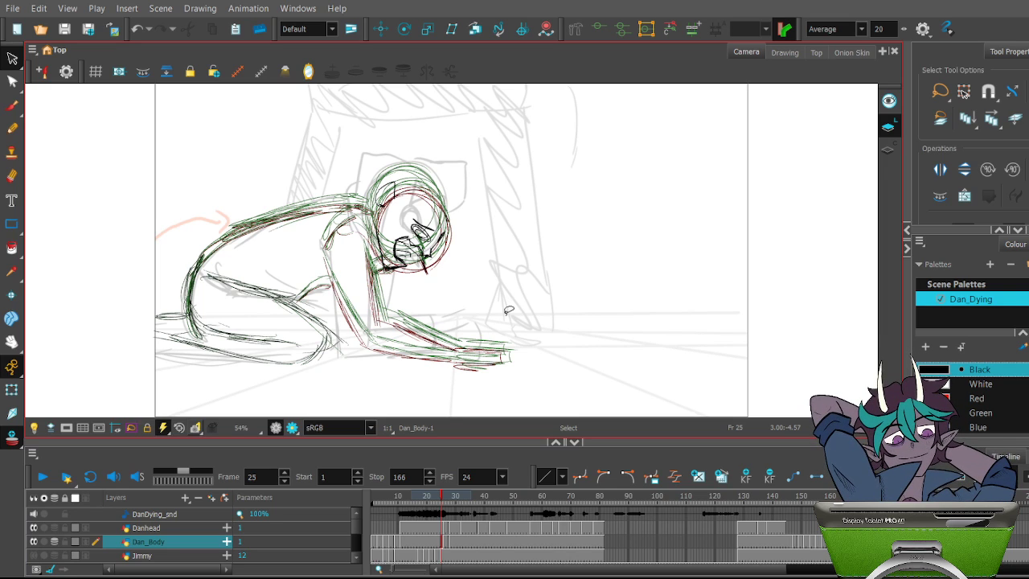
left_click_drag(600, 172, 606, 167)
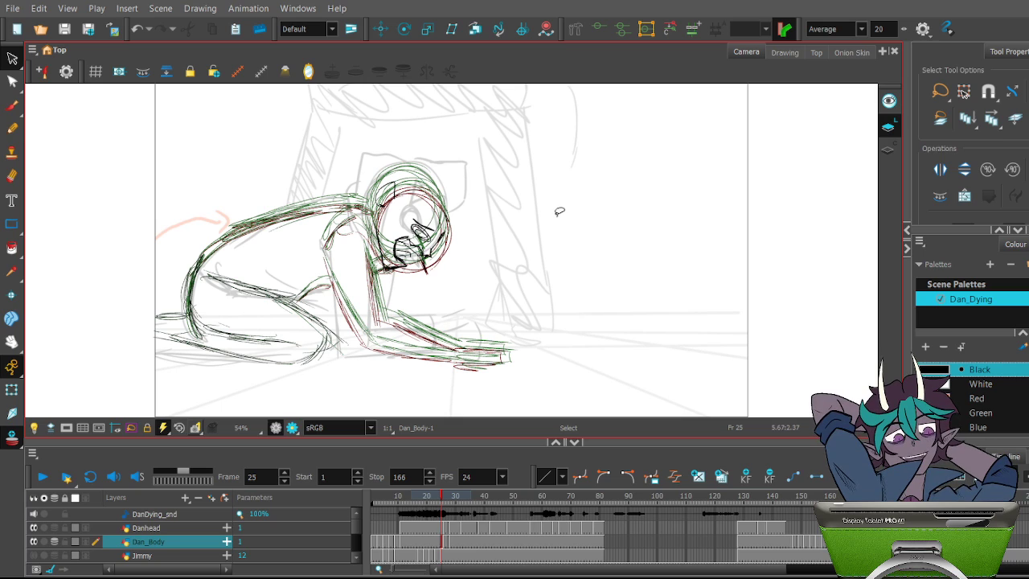
mouse_move(536, 217)
left_mouse_down()
mouse_move(602, 327)
mouse_move(514, 396)
mouse_move(368, 388)
mouse_move(331, 284)
mouse_move(269, 248)
mouse_move(246, 254)
mouse_move(225, 139)
mouse_move(453, 103)
mouse_move(576, 195)
left_mouse_up()
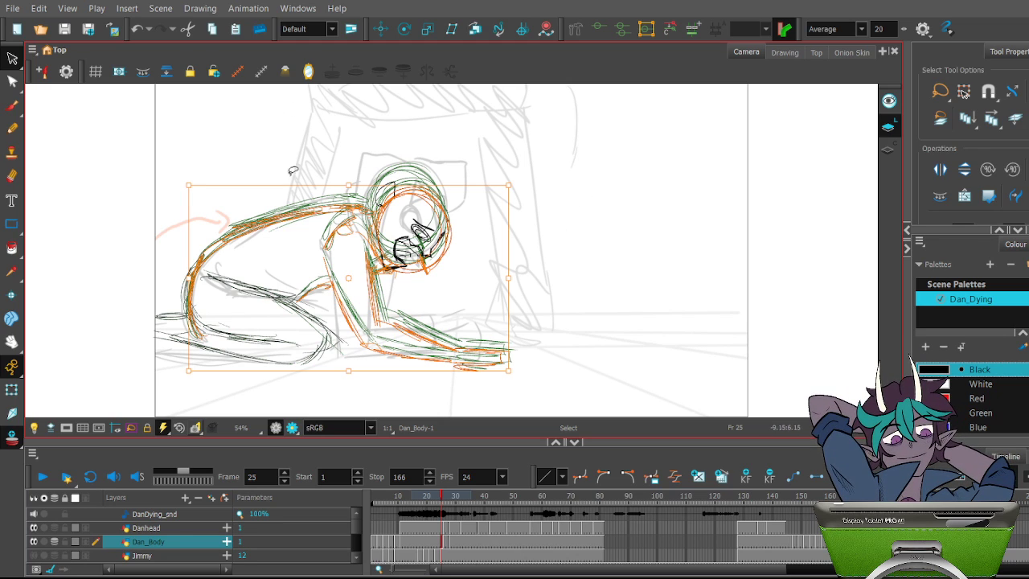
left_click(336, 270)
left_click(239, 271)
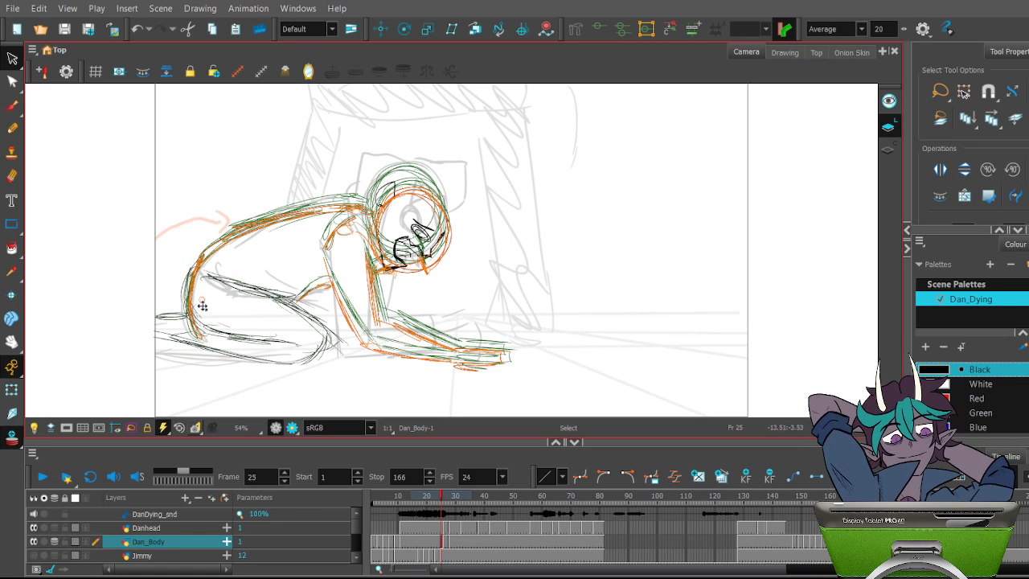
left_click(556, 202)
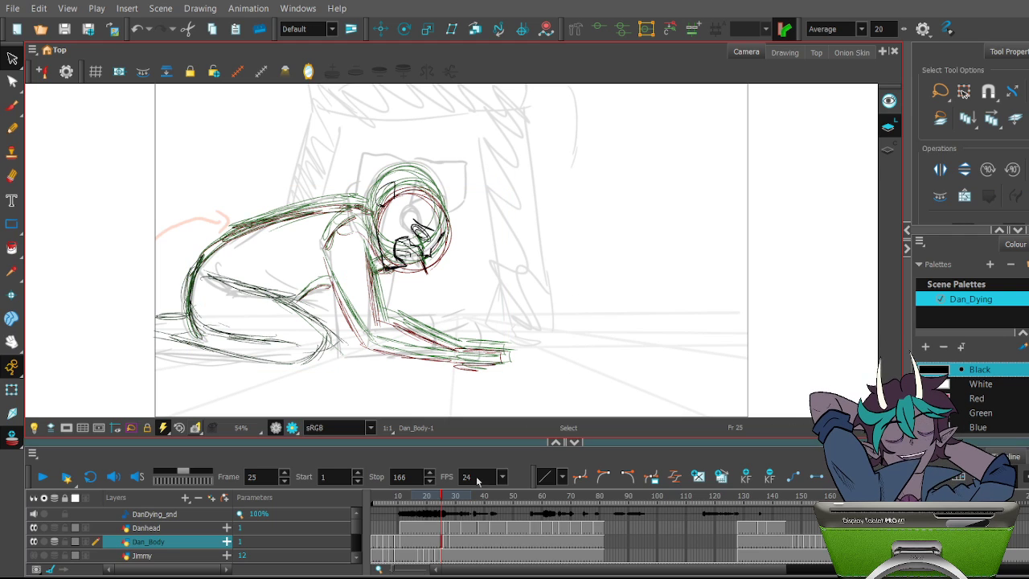
Scrub through the frames between 10 and 20 and make Danhead the active layer
left_click(413, 496)
left_click_drag(413, 496, 399, 492)
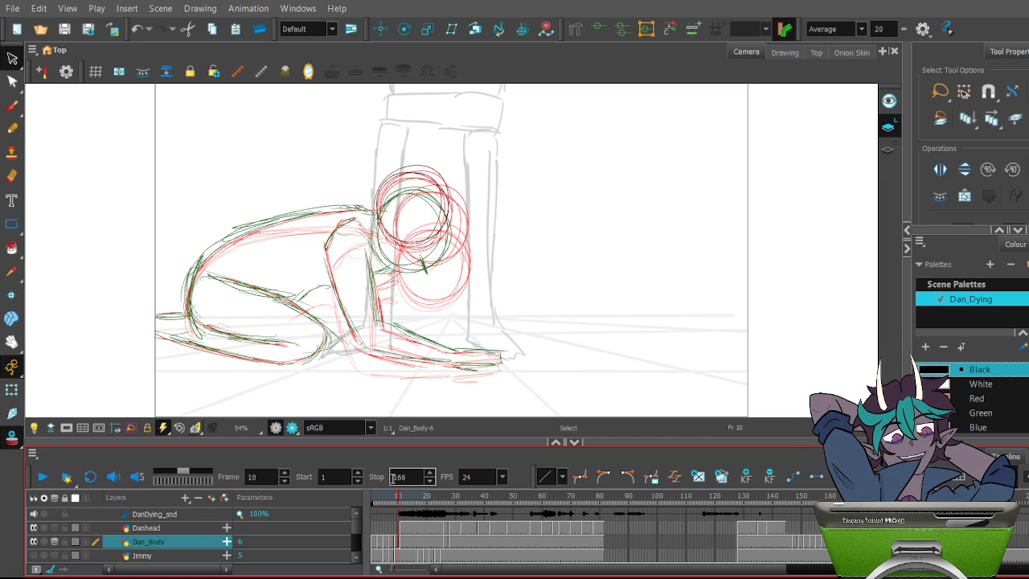
left_click_drag(402, 503, 414, 505)
left_click(413, 544)
mouse_move(415, 546)
left_mouse_down()
mouse_move(448, 546)
mouse_move(418, 546)
left_mouse_up()
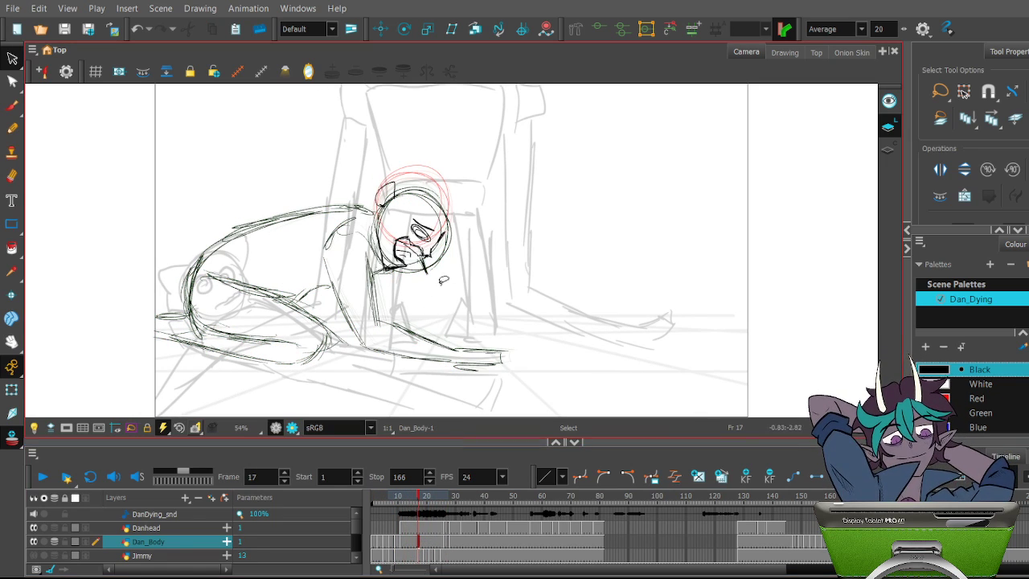
left_click(410, 527)
mouse_move(411, 498)
left_mouse_down()
mouse_move(408, 506)
mouse_move(430, 512)
mouse_move(420, 508)
left_mouse_up()
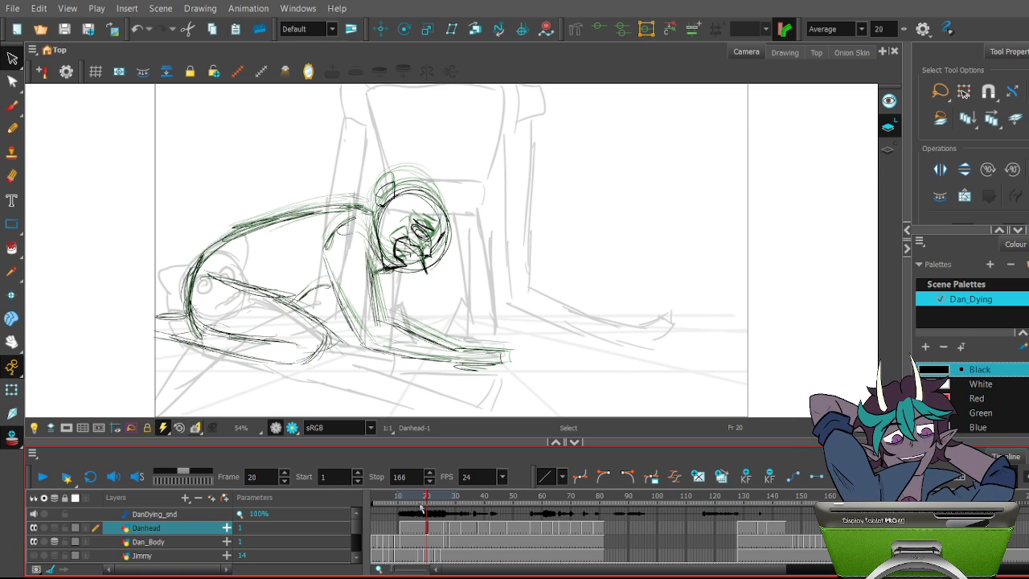
Step back and forth through the Danhead frames around frame 22 and scrub to frame 19 to compare the onion-skinned poses
key("comma")
key("comma")
key("comma")
key("comma")
key("comma")
key("comma")
key("comma")
key("comma")
key("comma")
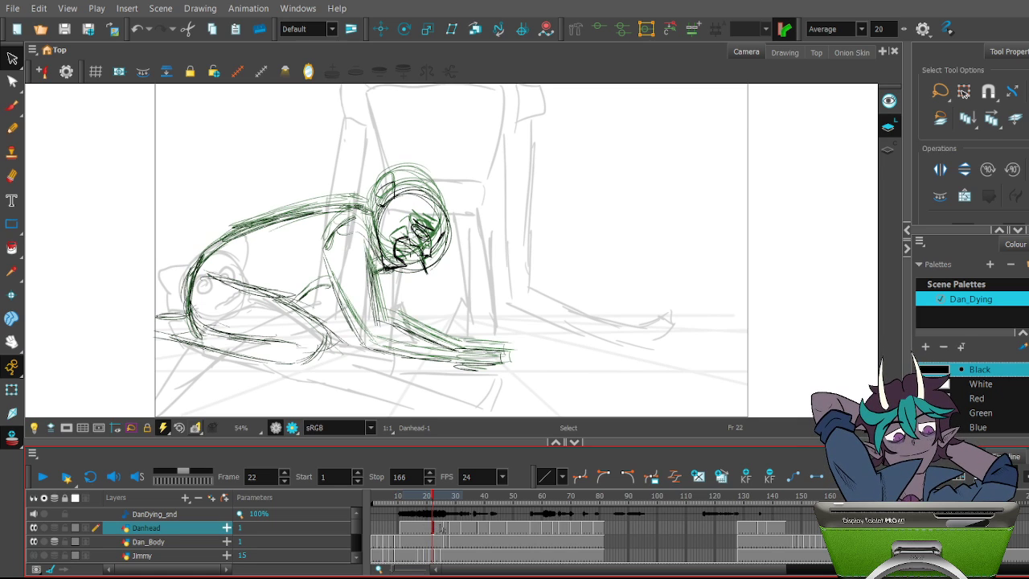
key("period")
key("period")
key("period")
key("period")
key("period")
key("period")
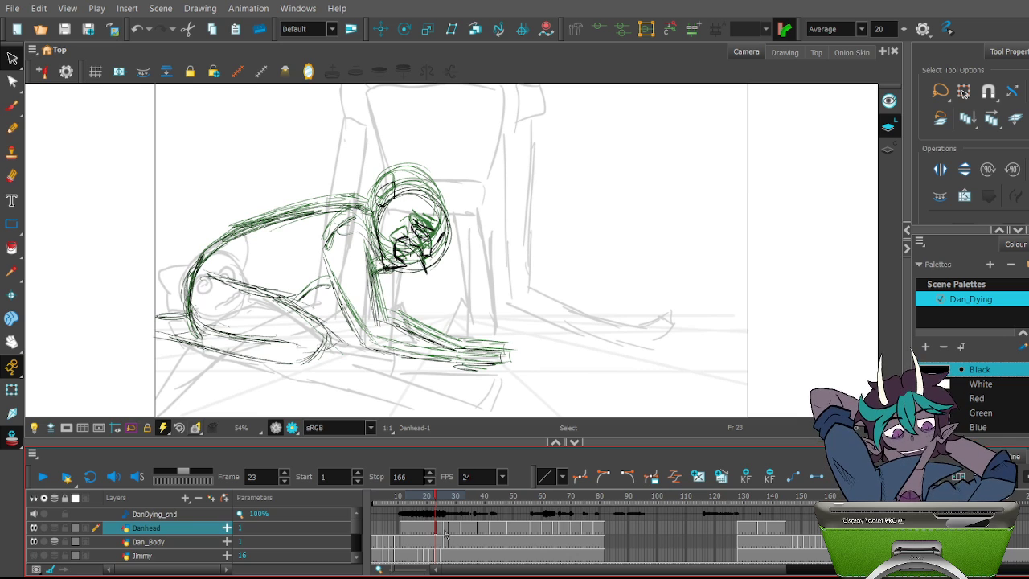
key("period")
key("period")
key("period")
key("period")
key("period")
key("period")
key("period")
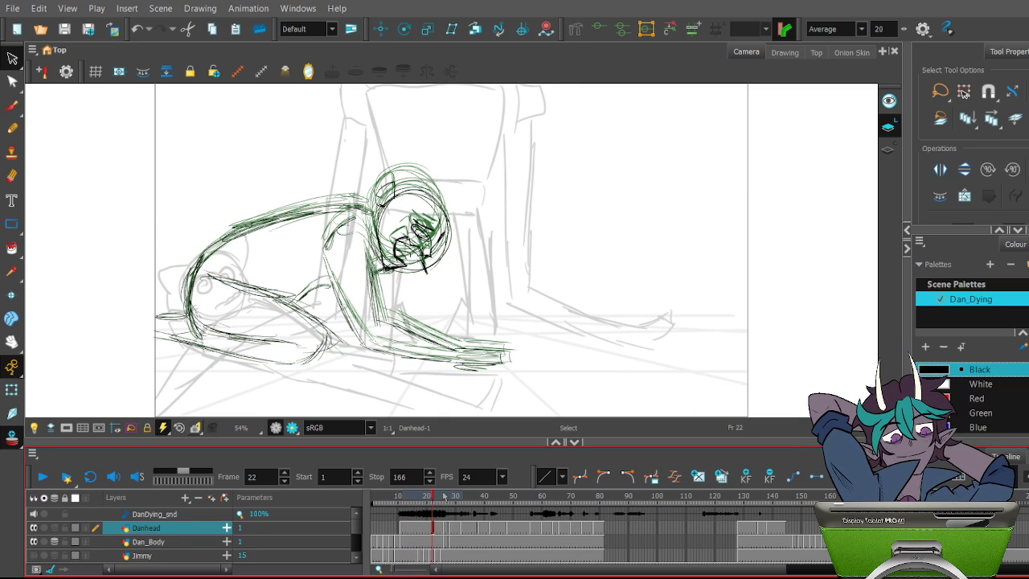
left_click_drag(437, 503, 426, 508)
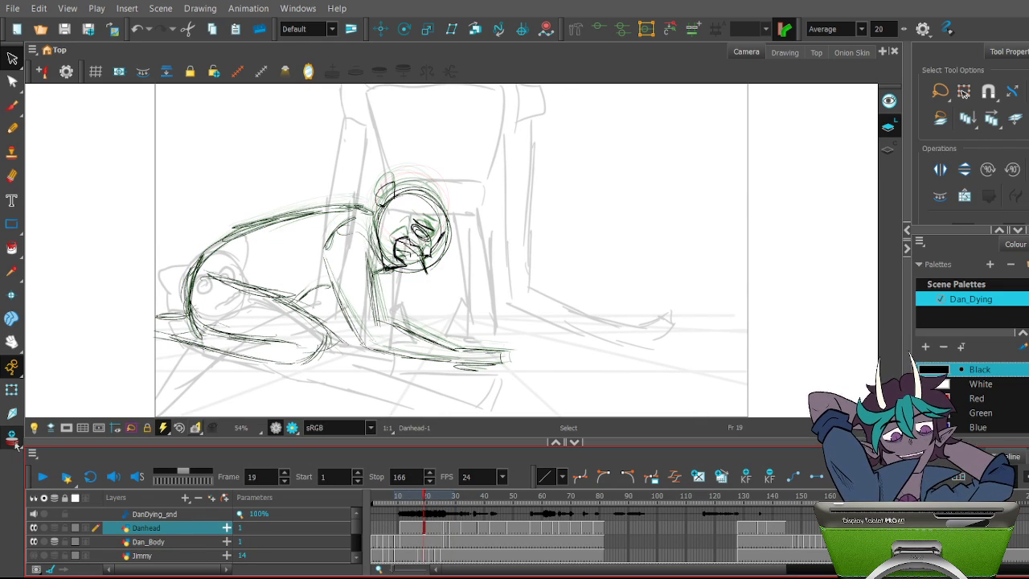
Turn off the onion skin and select the Danhead drawing at frame 17
key("alt+o")
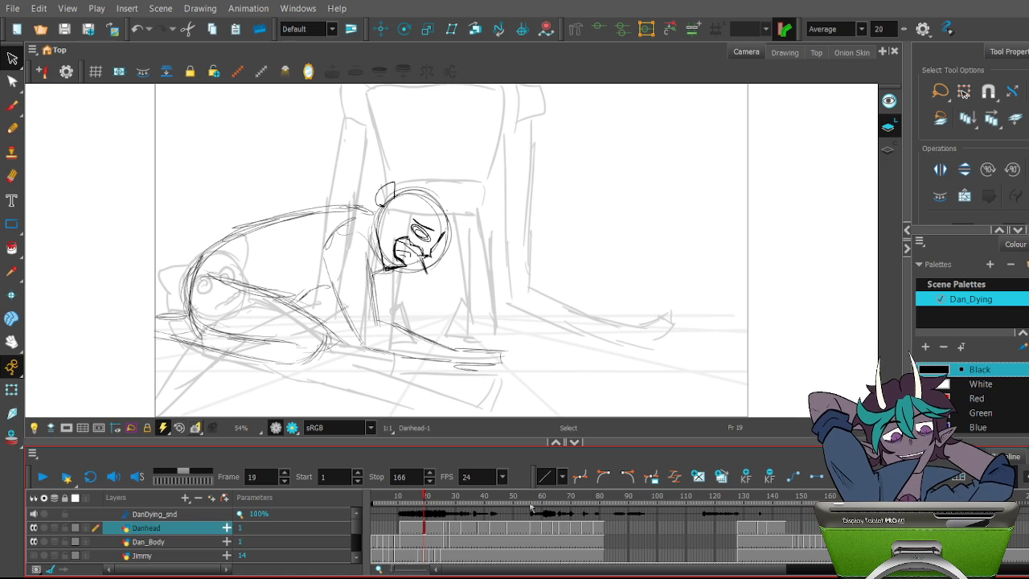
left_click(405, 527)
mouse_move(406, 529)
left_mouse_down()
mouse_move(457, 536)
mouse_move(423, 530)
left_mouse_up()
mouse_move(593, 213)
left_mouse_down()
mouse_move(656, 258)
mouse_move(586, 242)
mouse_move(642, 234)
mouse_move(579, 273)
mouse_move(576, 256)
mouse_move(601, 273)
left_mouse_up()
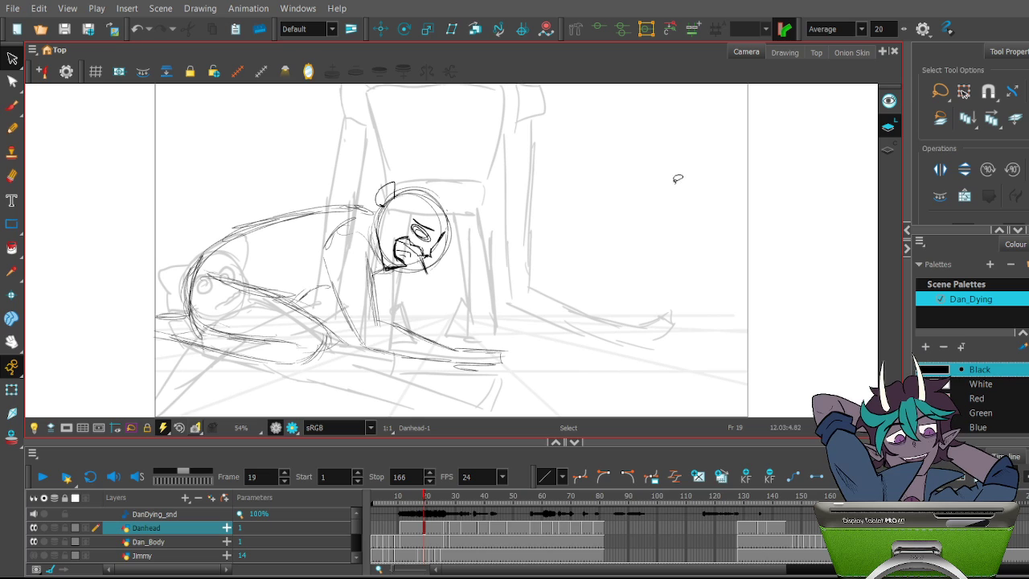
mouse_move(697, 171)
left_mouse_down()
mouse_move(633, 180)
mouse_move(639, 270)
mouse_move(723, 241)
mouse_move(721, 176)
mouse_move(691, 180)
mouse_move(640, 242)
mouse_move(690, 243)
mouse_move(675, 249)
mouse_move(650, 223)
left_mouse_up()
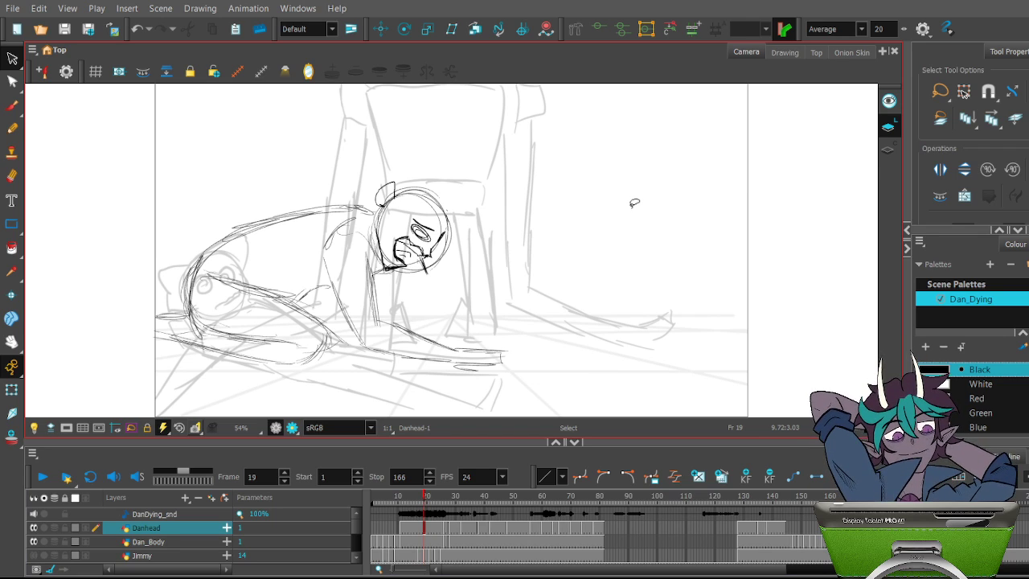
mouse_move(617, 246)
left_mouse_down()
mouse_move(665, 188)
mouse_move(643, 277)
mouse_move(640, 198)
mouse_move(623, 246)
left_mouse_up()
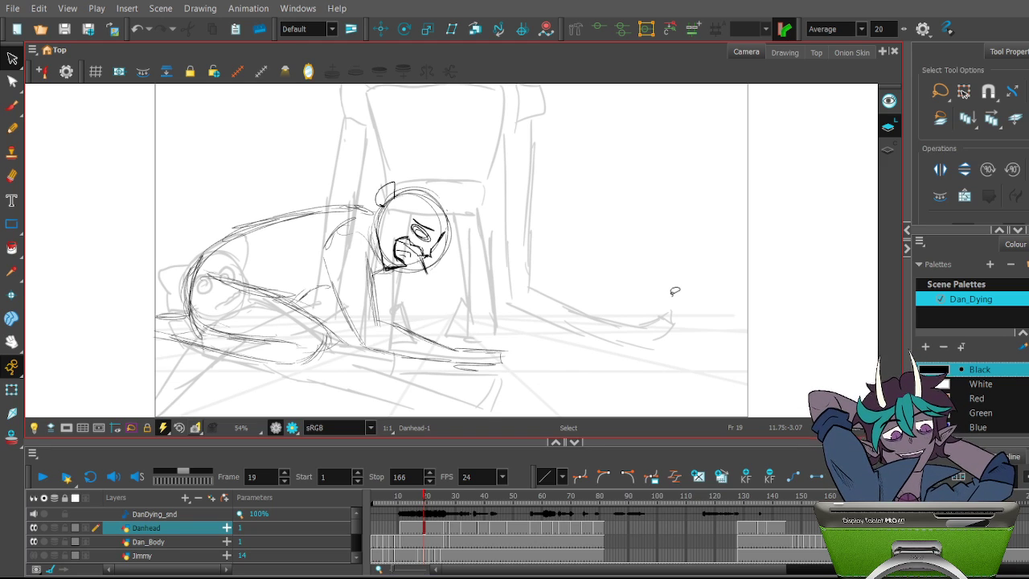
left_click(418, 528)
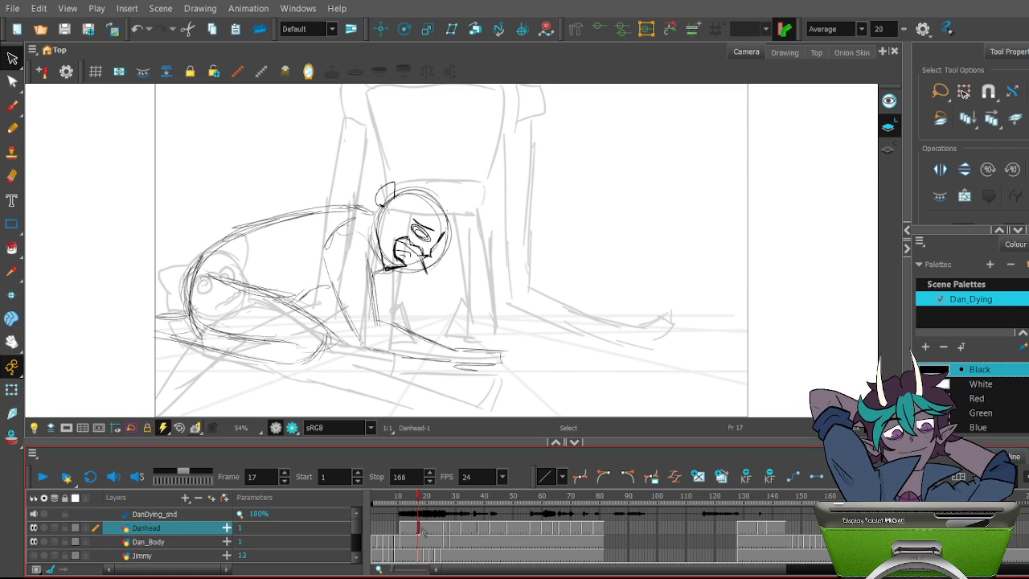
mouse_move(375, 164)
left_mouse_down()
mouse_move(526, 185)
mouse_move(374, 169)
left_mouse_up()
left_click(517, 129)
mouse_move(498, 265)
left_mouse_down()
mouse_move(339, 241)
mouse_move(490, 143)
left_mouse_up()
left_click(534, 163)
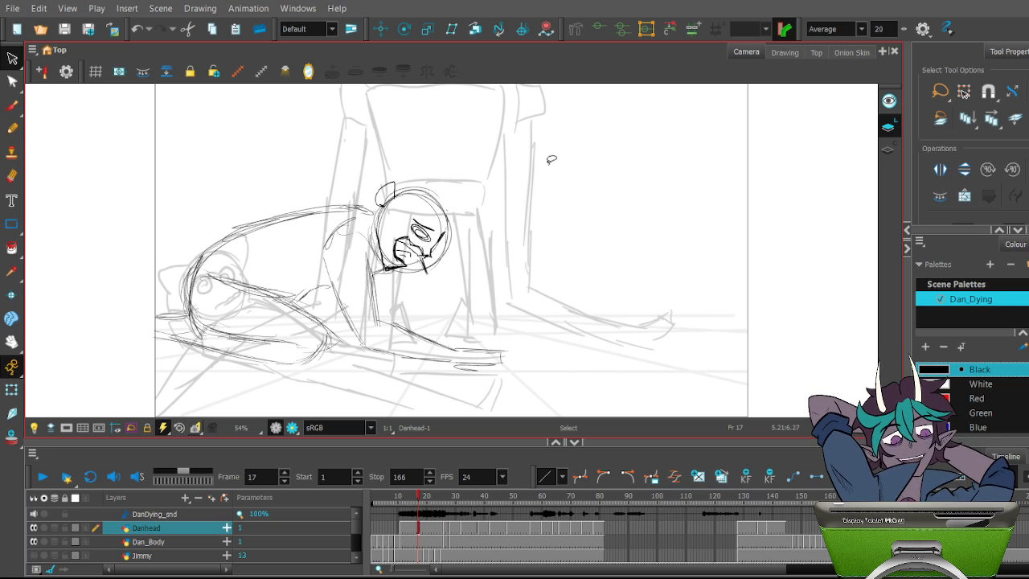
mouse_move(461, 170)
left_mouse_down()
mouse_move(434, 315)
mouse_move(477, 165)
mouse_move(353, 221)
mouse_move(486, 200)
left_mouse_up()
left_click(502, 160)
left_click(493, 219)
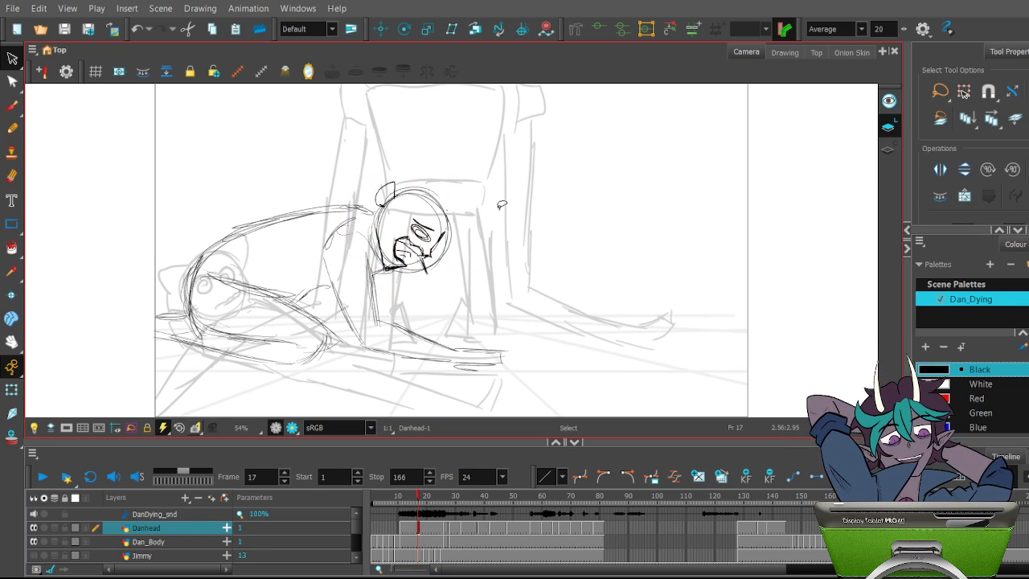
mouse_move(470, 145)
left_mouse_down()
mouse_move(486, 282)
mouse_move(514, 163)
left_mouse_up()
left_click(515, 163)
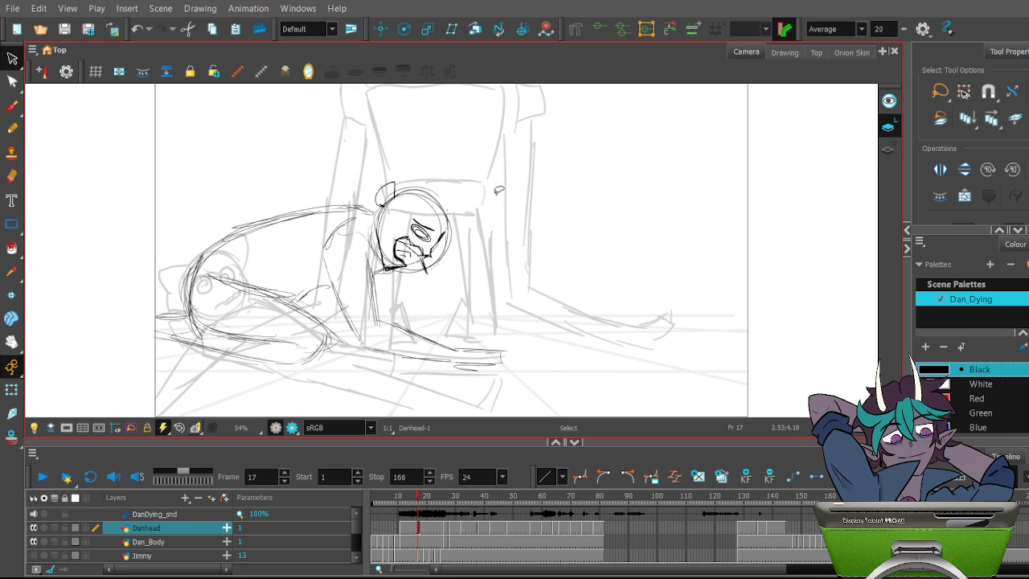
Lasso the face and ear strokes of the Danhead drawing at frame 17 and release the selection
mouse_move(402, 136)
left_mouse_down()
mouse_move(381, 266)
mouse_move(437, 132)
left_mouse_up()
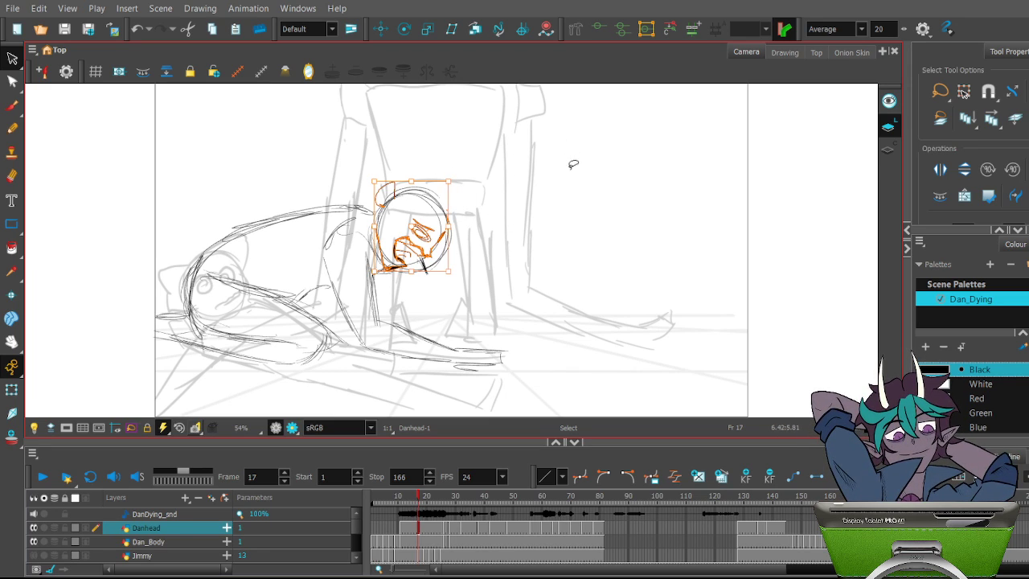
left_click(452, 189)
mouse_move(486, 231)
left_mouse_down()
mouse_move(371, 261)
mouse_move(494, 173)
mouse_move(492, 217)
left_mouse_up()
left_click(479, 179)
mouse_move(445, 145)
left_mouse_down()
mouse_move(358, 254)
mouse_move(478, 152)
mouse_move(377, 298)
mouse_move(424, 126)
mouse_move(480, 233)
mouse_move(483, 168)
left_mouse_up()
left_click(438, 129)
left_click(452, 140)
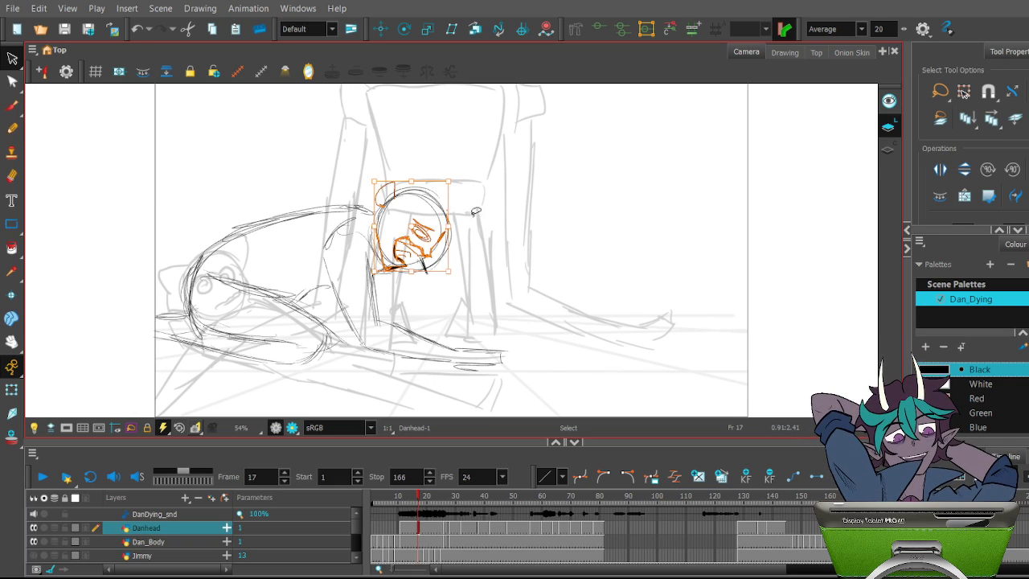
left_click(487, 171)
mouse_move(465, 136)
left_mouse_down()
mouse_move(473, 315)
mouse_move(467, 139)
left_mouse_up()
left_click(509, 150)
Go to frame 26, lasso the face and ear strokes of the Danhead drawing and release the selection
left_click_drag(422, 503, 444, 514)
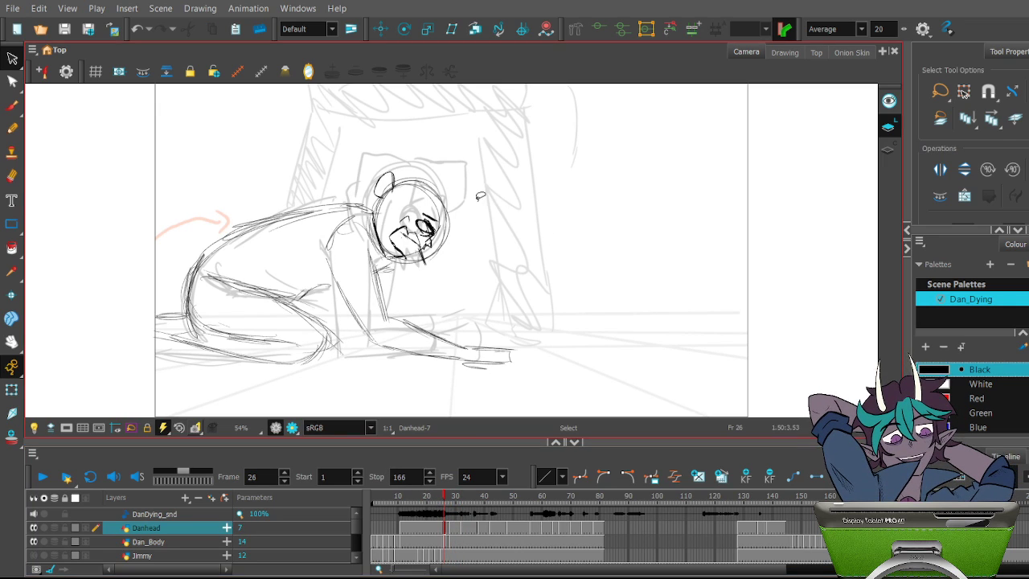
left_click_drag(485, 93, 480, 95)
left_click(543, 209)
mouse_move(503, 139)
left_mouse_down()
mouse_move(351, 172)
mouse_move(442, 122)
left_mouse_up()
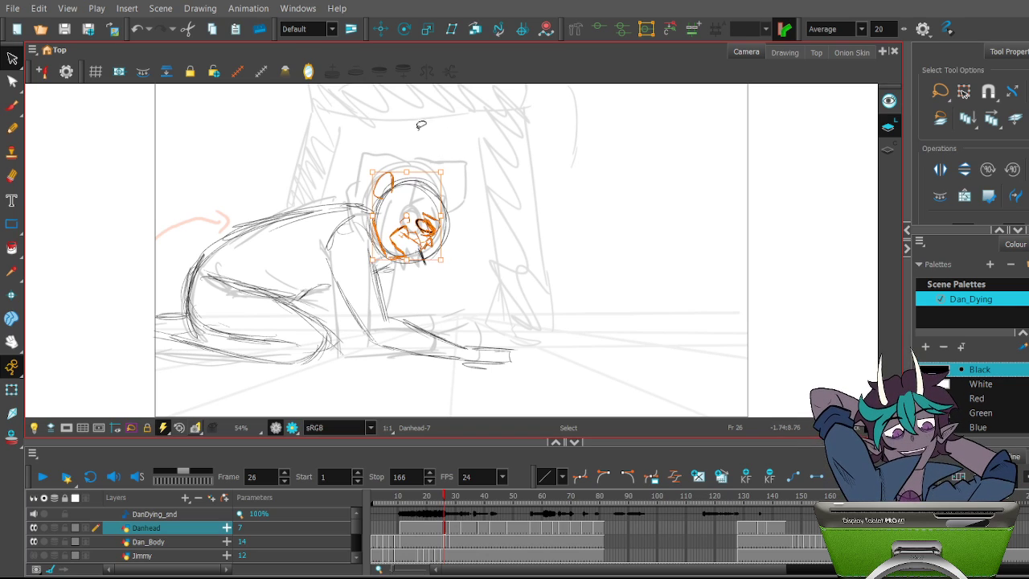
key("period")
key("comma")
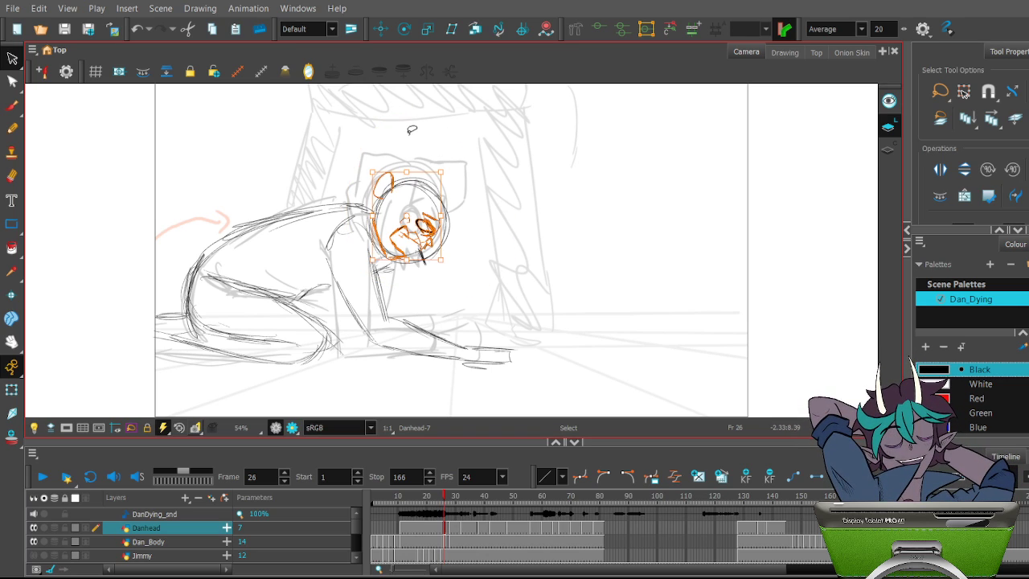
left_click(475, 142)
mouse_move(414, 119)
left_mouse_down()
mouse_move(377, 131)
mouse_move(446, 128)
mouse_move(366, 154)
mouse_move(448, 116)
left_mouse_up()
left_click(460, 166)
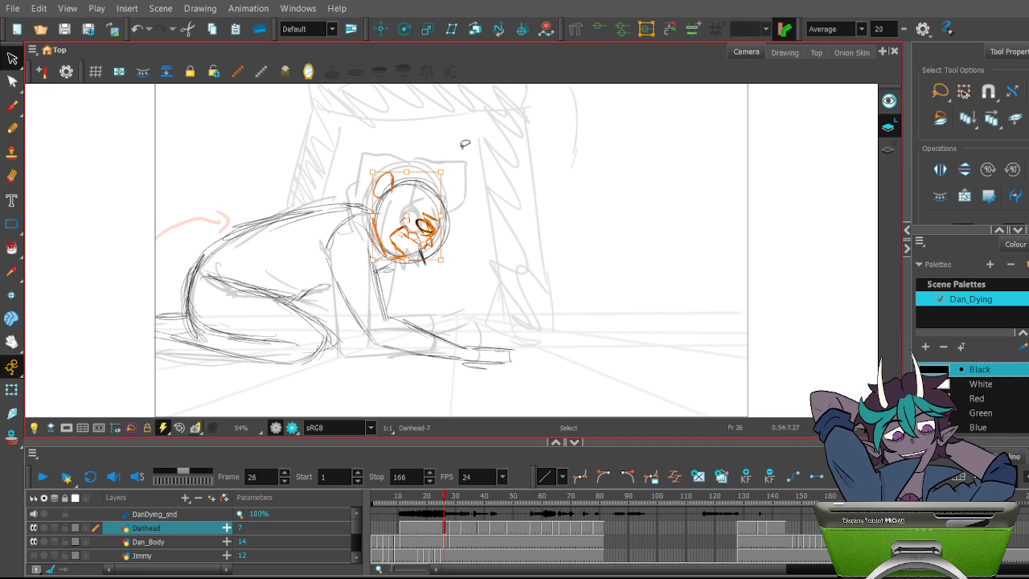
left_click(440, 105)
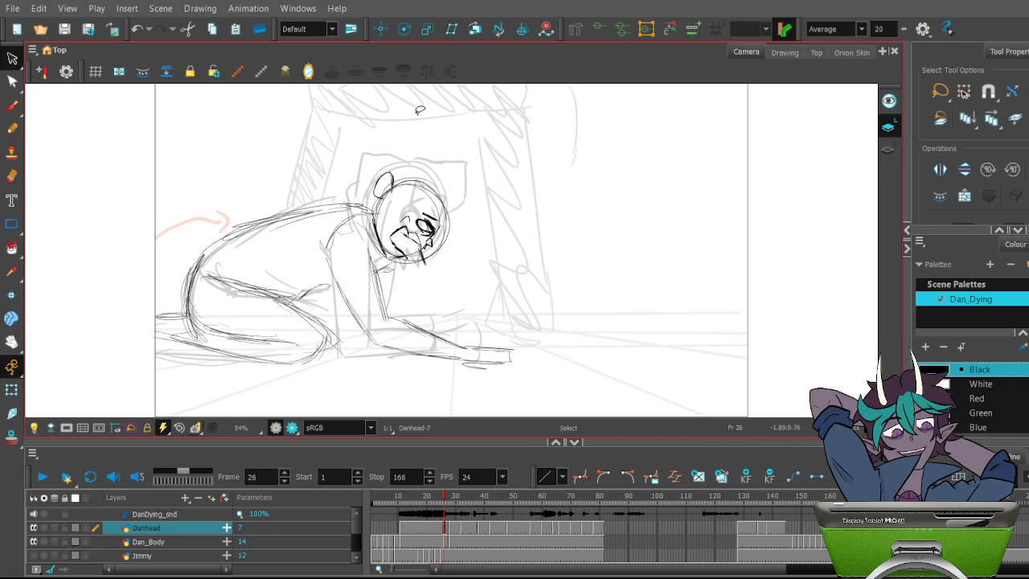
mouse_move(423, 108)
left_mouse_down()
mouse_move(372, 136)
mouse_move(383, 127)
mouse_move(484, 256)
mouse_move(410, 123)
left_mouse_up()
left_click(434, 124)
left_click(482, 152)
mouse_move(482, 152)
left_mouse_down()
mouse_move(367, 267)
mouse_move(494, 128)
mouse_move(487, 151)
mouse_move(466, 133)
left_mouse_up()
left_click(441, 115)
left_click(481, 158)
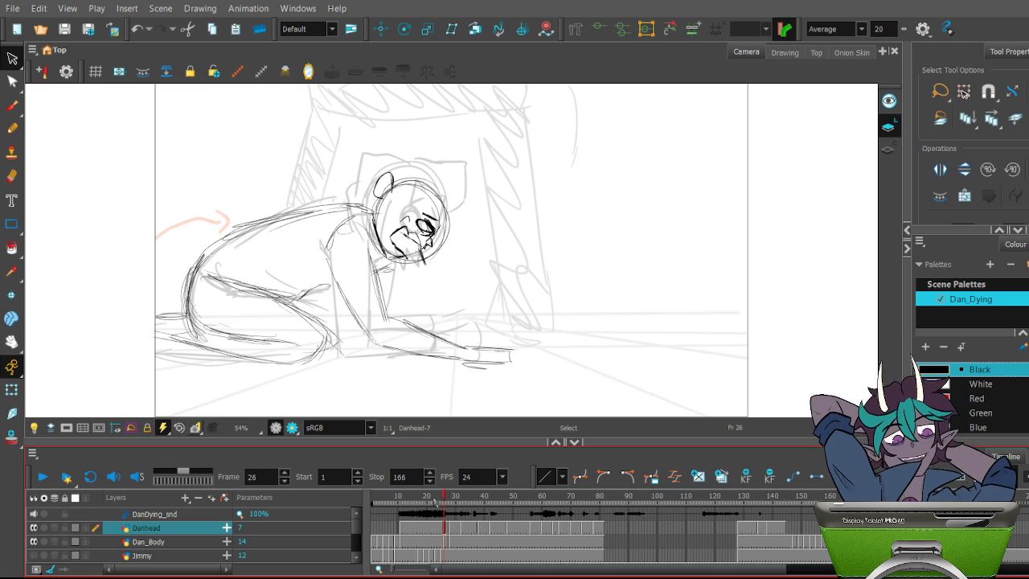
Flip between frames 25 and 26 to compare the head poses and scrub back to frame 22
key("comma")
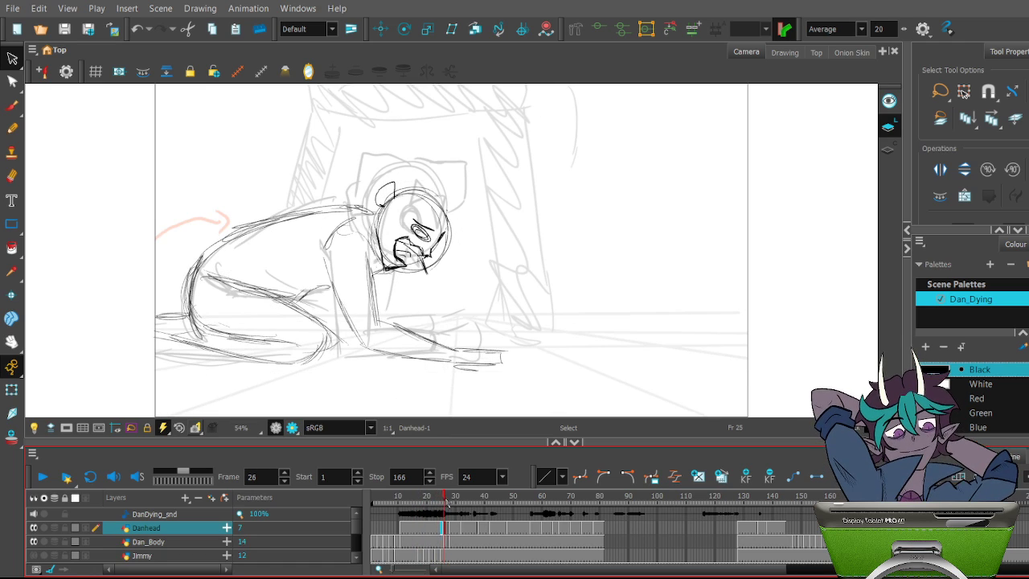
key("period")
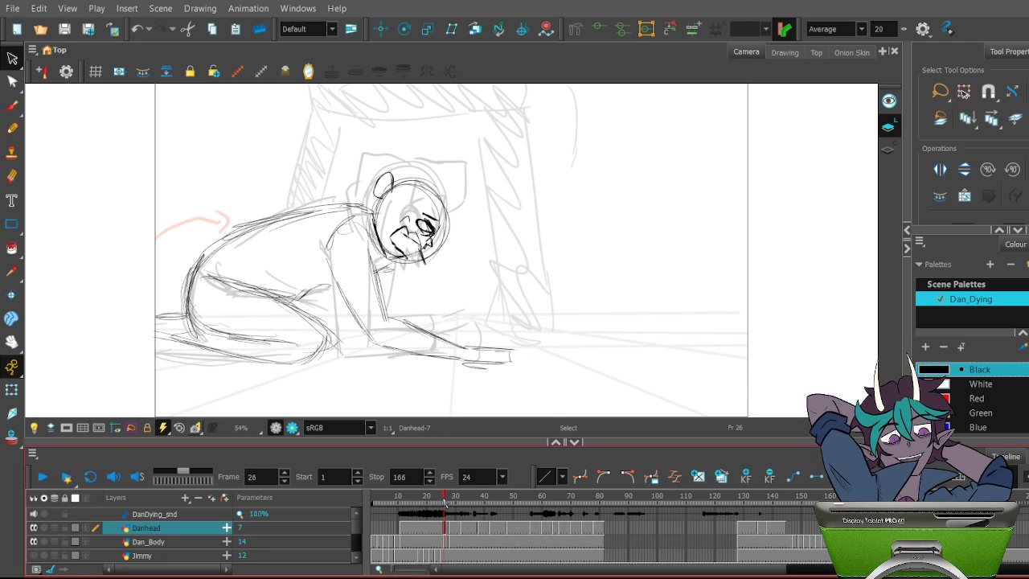
key("comma")
key("period")
key("comma")
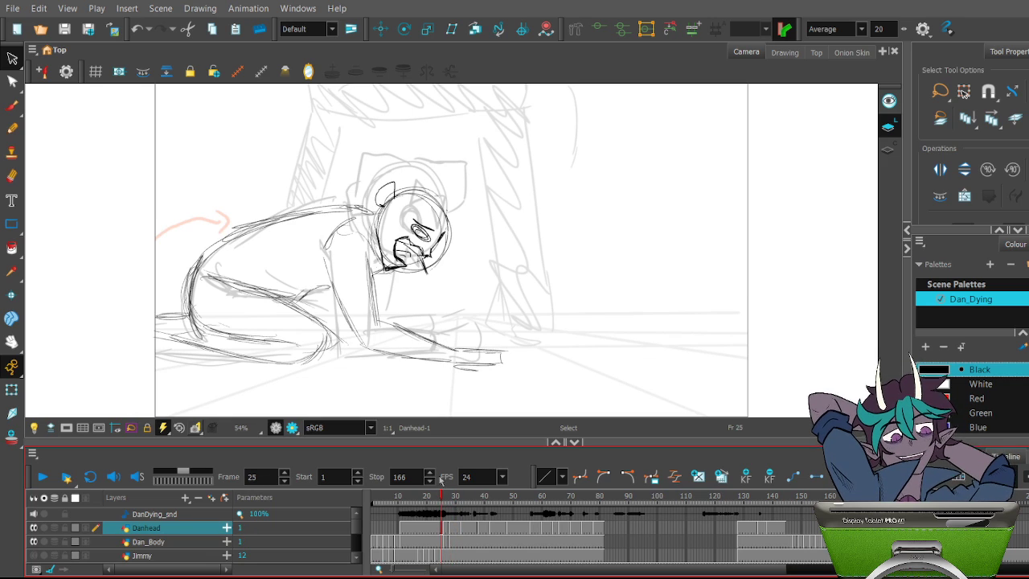
left_click_drag(438, 499, 445, 499)
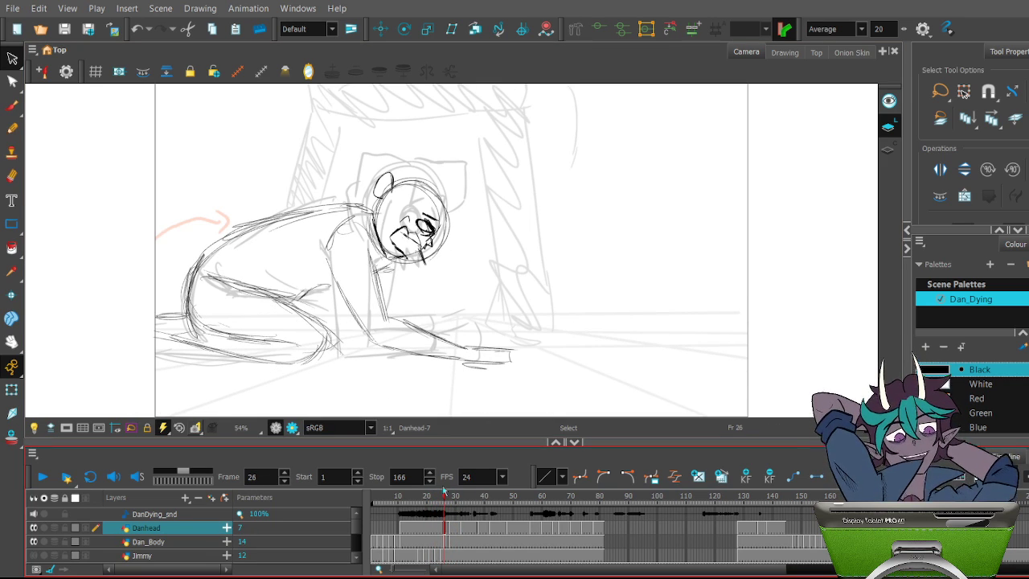
mouse_move(491, 135)
left_mouse_down()
mouse_move(470, 313)
mouse_move(487, 147)
left_mouse_up()
left_click(522, 165)
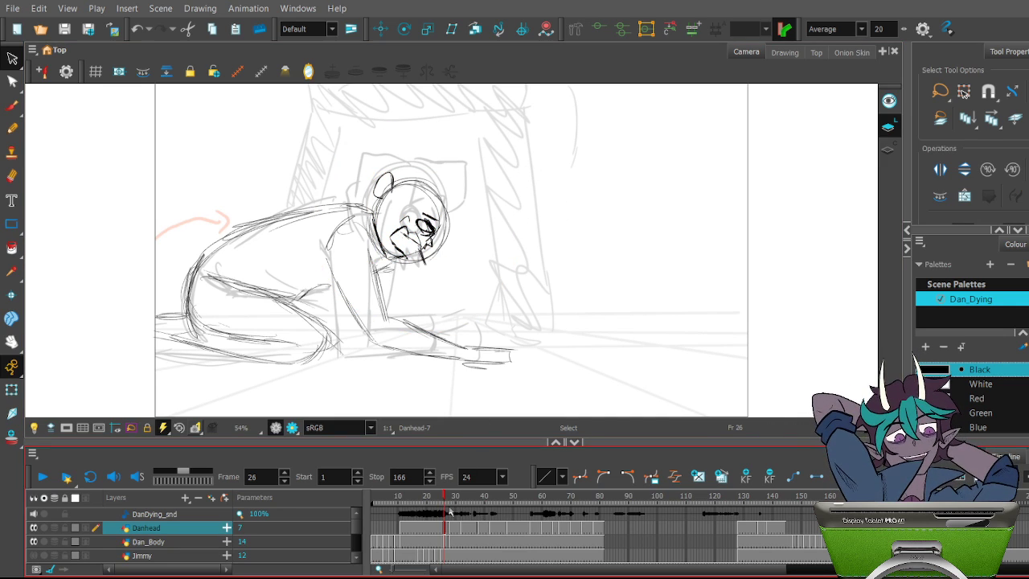
mouse_move(444, 497)
left_mouse_down()
mouse_move(426, 497)
mouse_move(460, 496)
mouse_move(434, 491)
left_mouse_up()
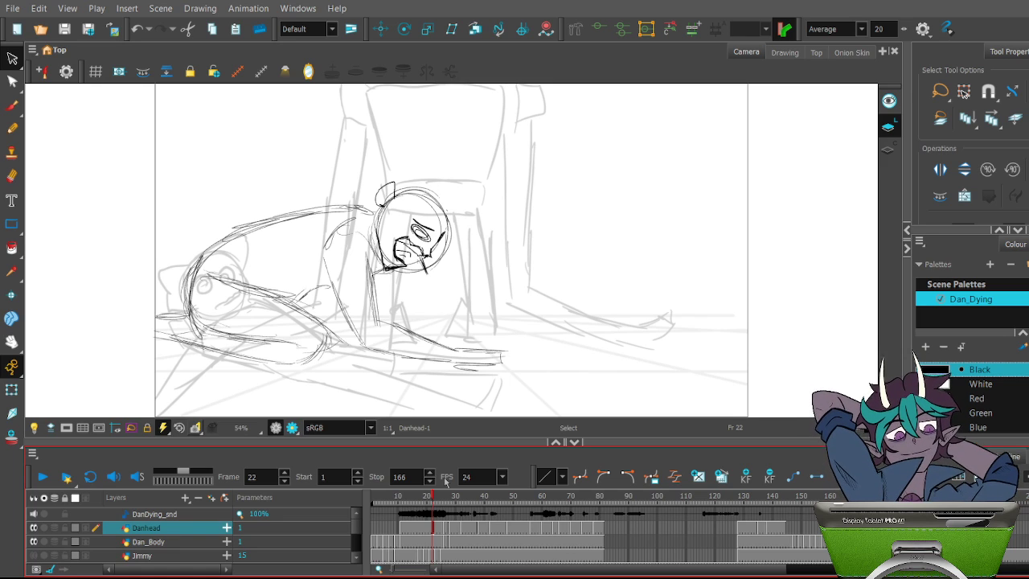
Scrub back from frame 22 and select the Dan_Body drawing at frame 11
left_click(430, 496)
mouse_move(430, 496)
left_mouse_down()
mouse_move(456, 507)
mouse_move(448, 503)
mouse_move(478, 498)
mouse_move(401, 496)
left_mouse_up()
left_click(413, 497)
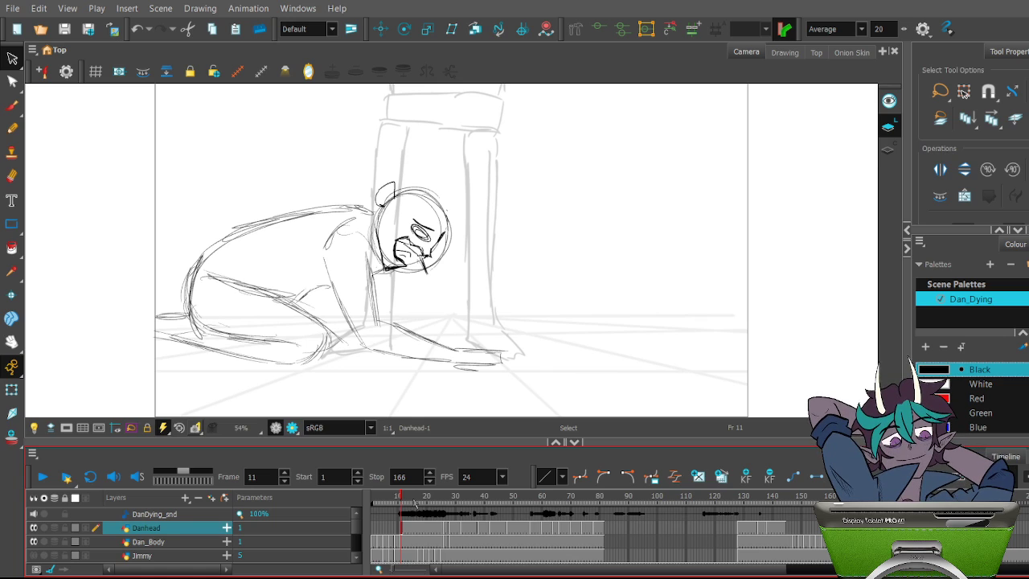
left_click(406, 528)
left_click(407, 547)
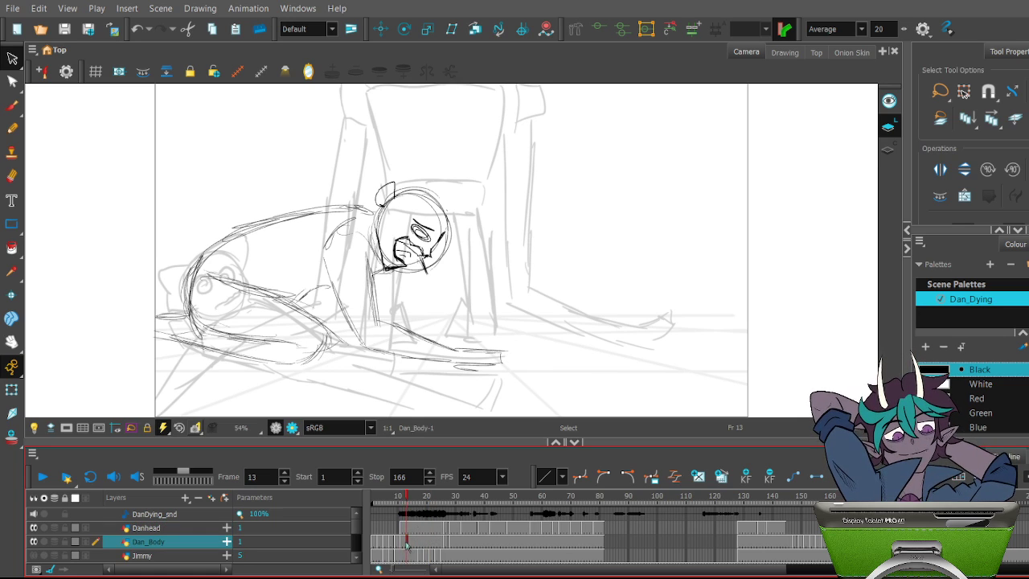
left_click(401, 547)
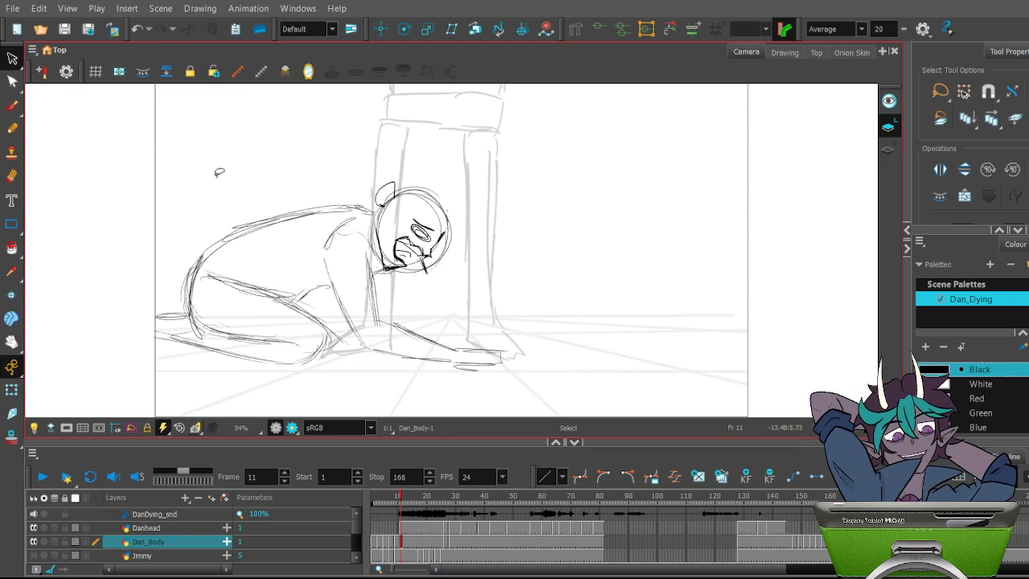
Try rotating the lassoed back and belly strokes of the Dan_Body drawing at frame 11, undo it and release the selection
mouse_move(266, 199)
left_mouse_down()
mouse_move(315, 241)
mouse_move(324, 143)
left_mouse_up()
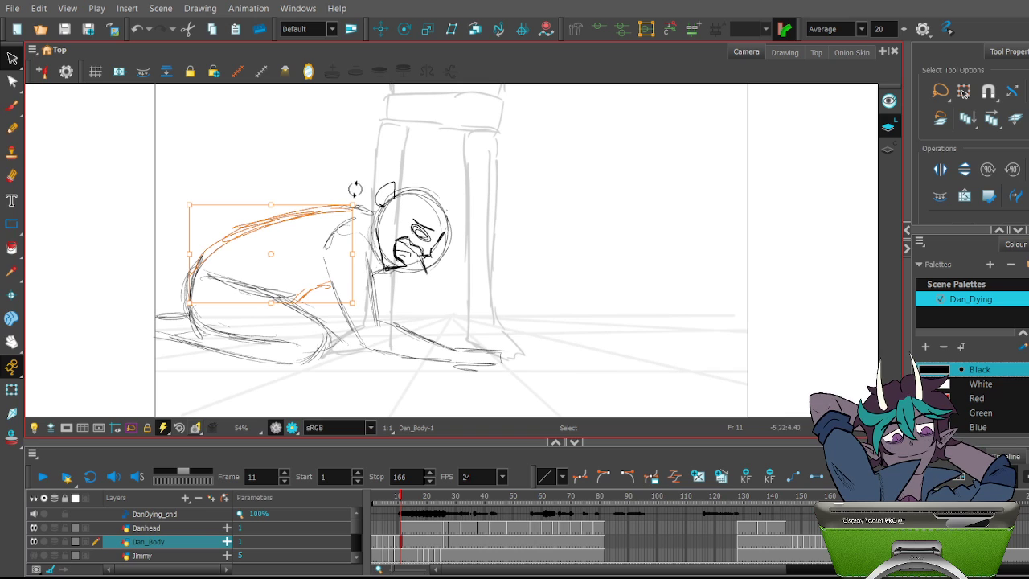
mouse_move(361, 203)
left_mouse_down()
mouse_move(305, 187)
mouse_move(203, 251)
mouse_move(203, 273)
left_mouse_up()
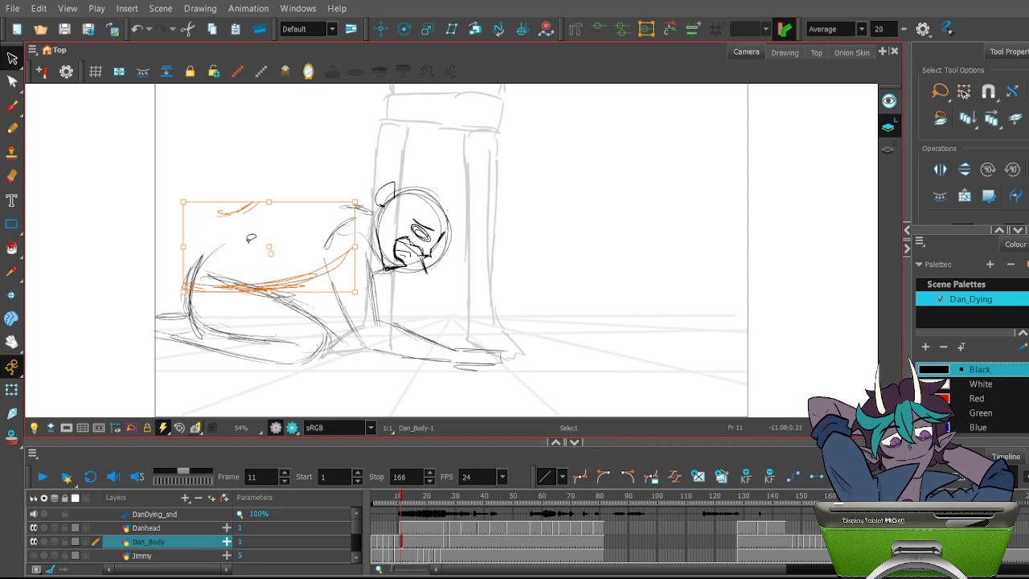
key("ctrl+z")
left_click(580, 204)
Lasso and delete the back, hip and belly strokes of the Dan_Body drawing at frame 11
mouse_move(262, 190)
left_mouse_down()
mouse_move(343, 315)
mouse_move(330, 281)
left_mouse_up()
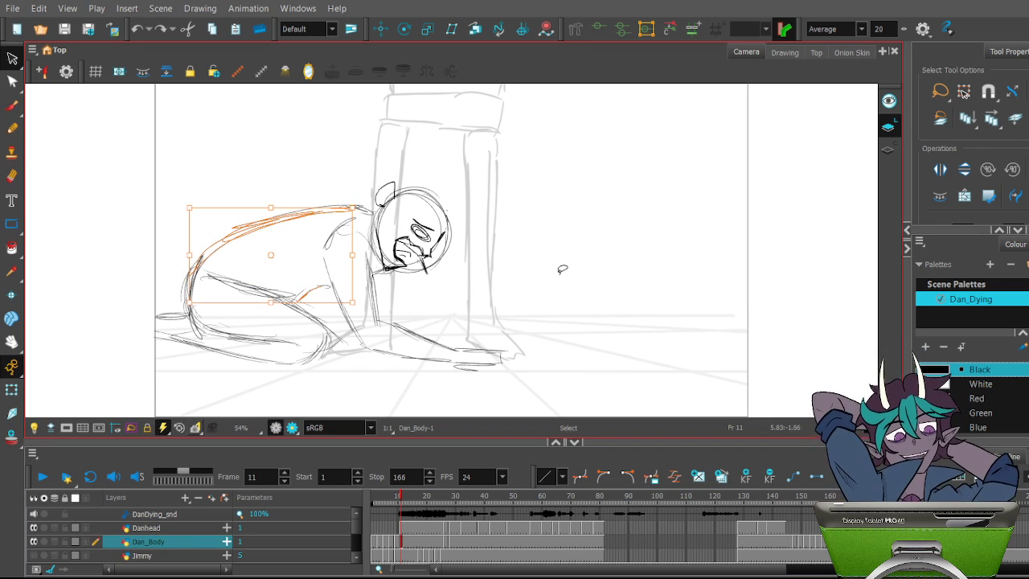
key("Delete")
left_click_drag(353, 191, 315, 234)
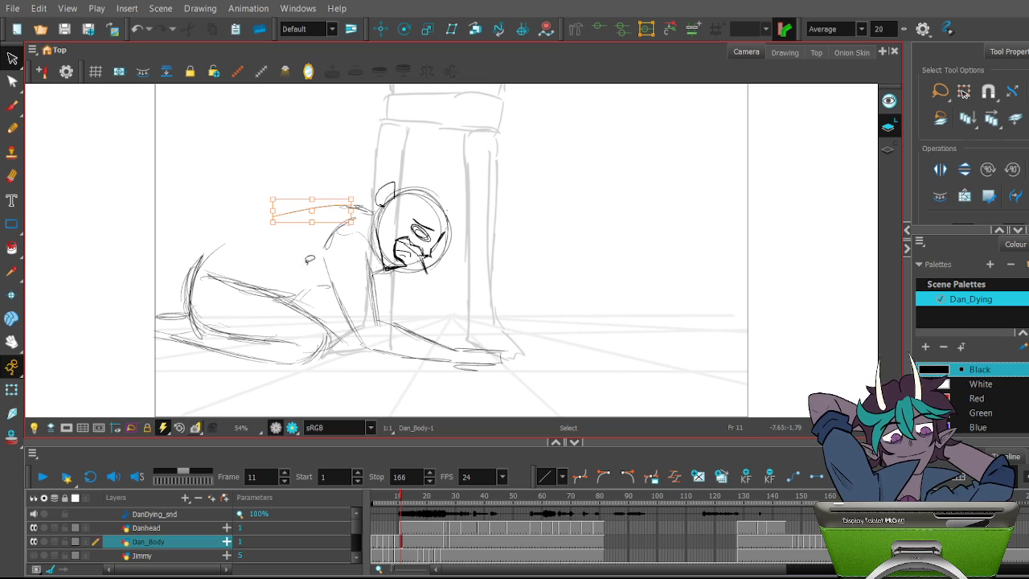
key("Delete")
left_click_drag(207, 233, 210, 234)
key("Delete")
left_click_drag(289, 273, 351, 291)
key("Delete")
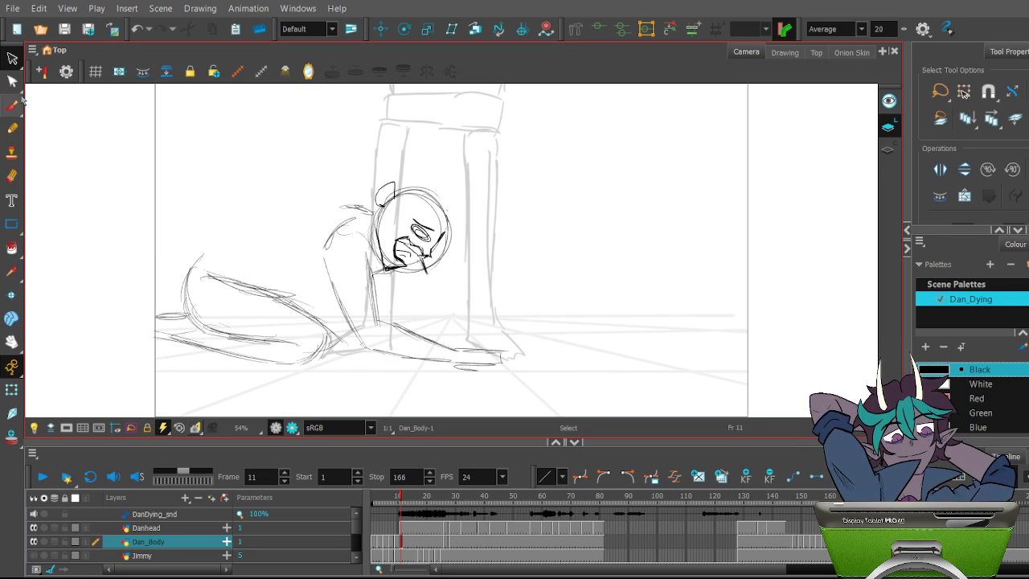
Redraw the back line from hip to shoulder and the belly line with the Pencil tool on the frame 11 body
left_click(12, 127)
left_click_drag(190, 262, 323, 214)
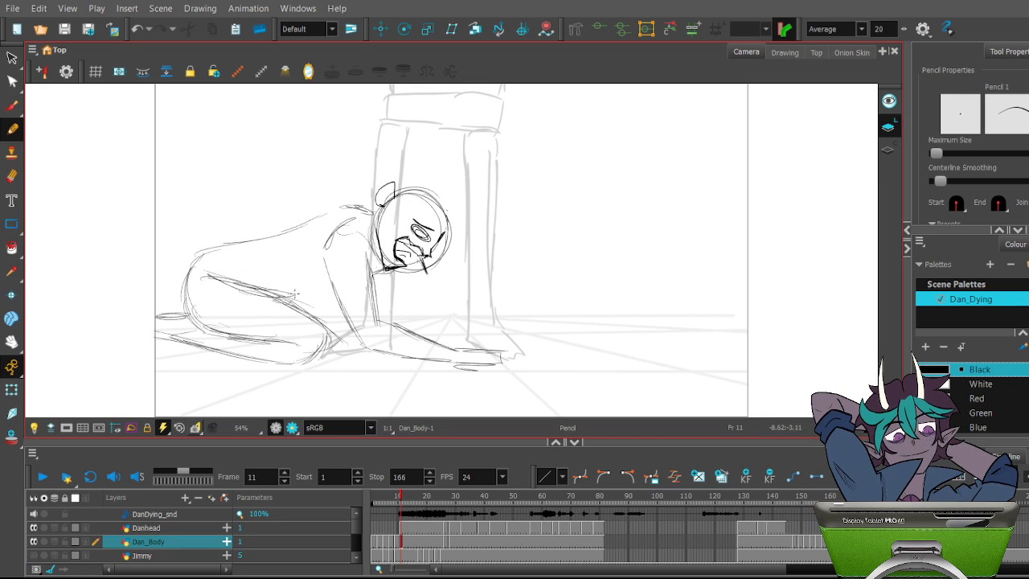
left_click_drag(331, 278, 290, 291)
Go to frame 28 and toggle the Dan_Body layer's visibility to compare it with the rough beneath
mouse_move(406, 503)
left_mouse_down()
mouse_move(465, 513)
mouse_move(429, 514)
mouse_move(461, 518)
mouse_move(450, 516)
left_mouse_up()
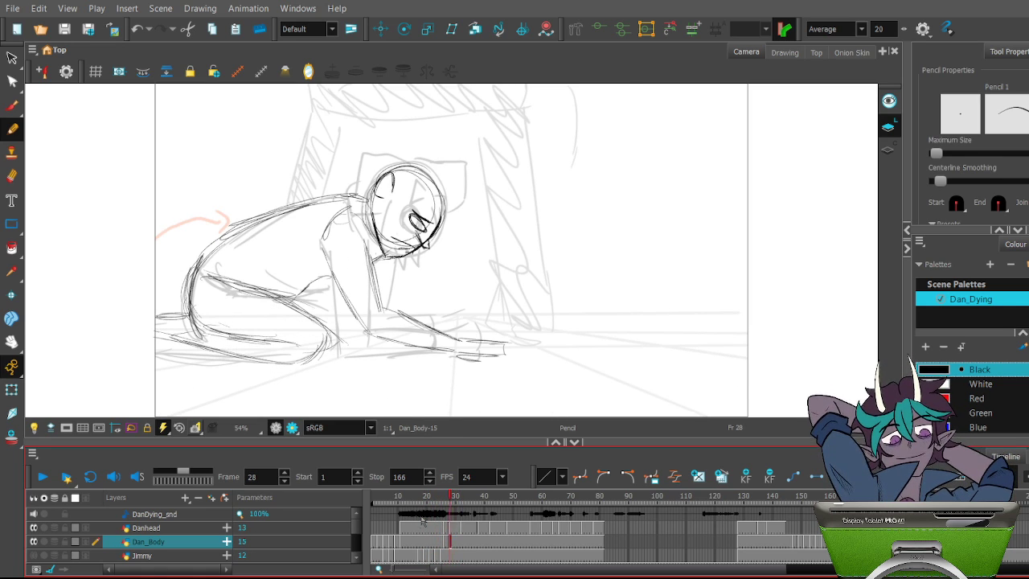
scroll(357, 533, "down", 5)
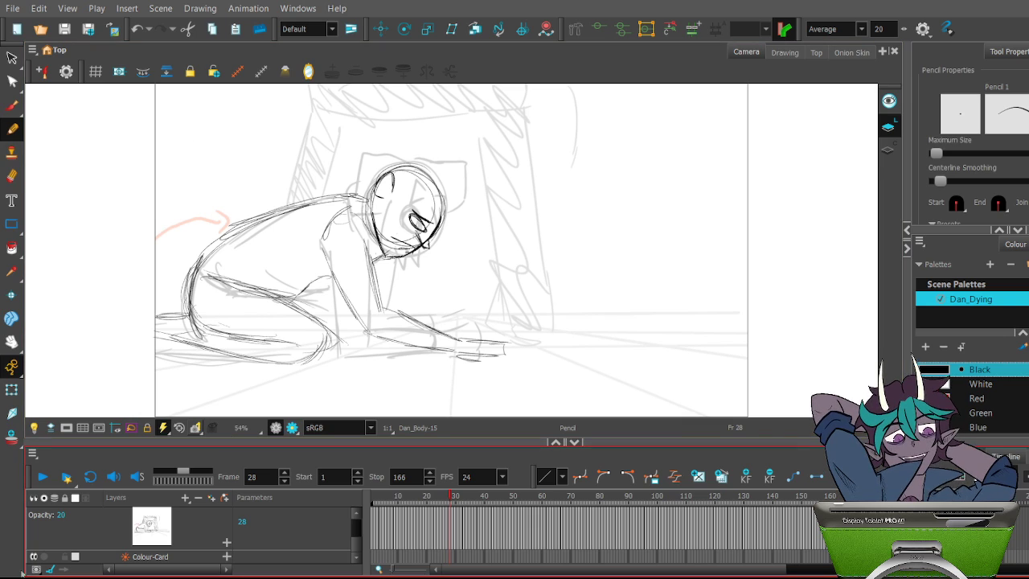
scroll(193, 547, "up", 2)
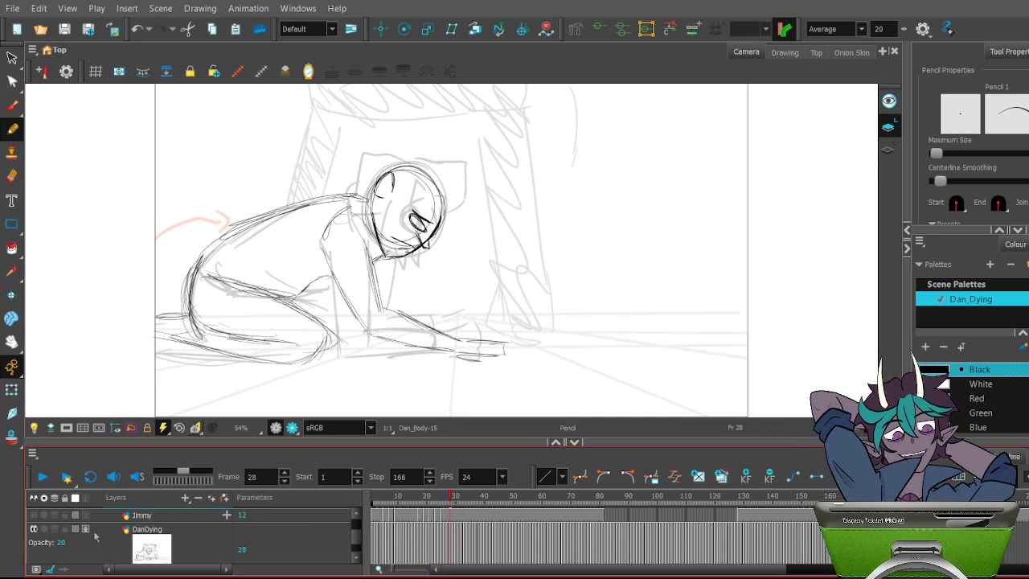
scroll(86, 530, "up", 2)
scroll(72, 544, "up", 1)
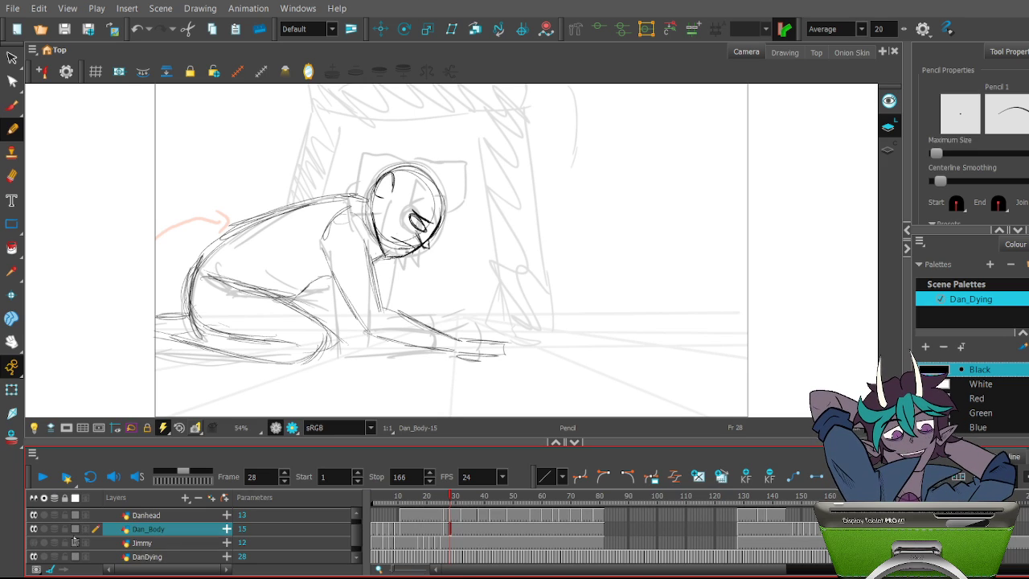
left_click(44, 529)
left_click(44, 529)
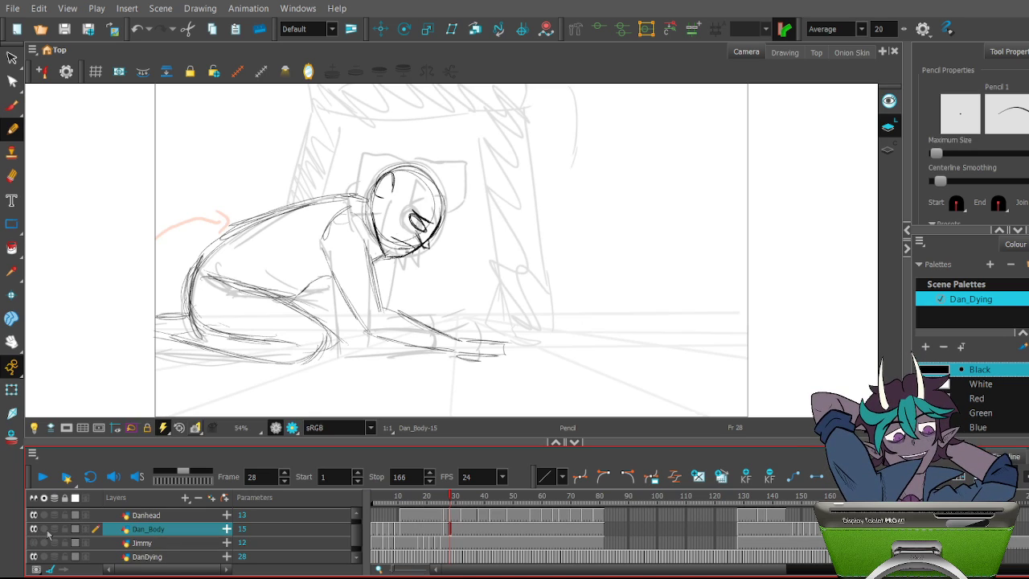
left_click(34, 530)
left_click(34, 528)
left_click(34, 529)
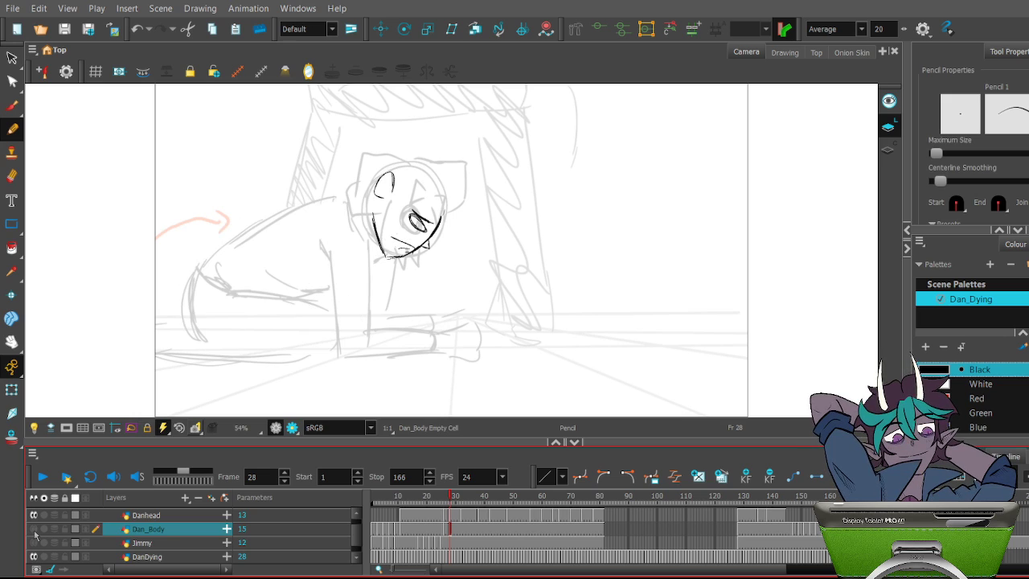
left_click(33, 528)
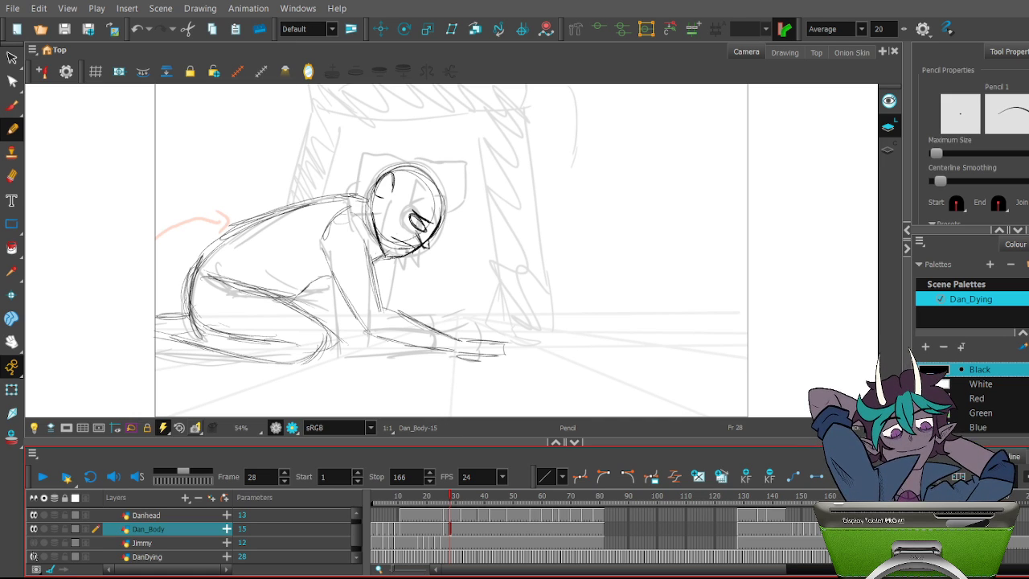
Toggle the DanDying rough layer's visibility at frame 28, leaving it shown
scroll(44, 541, "down", 1)
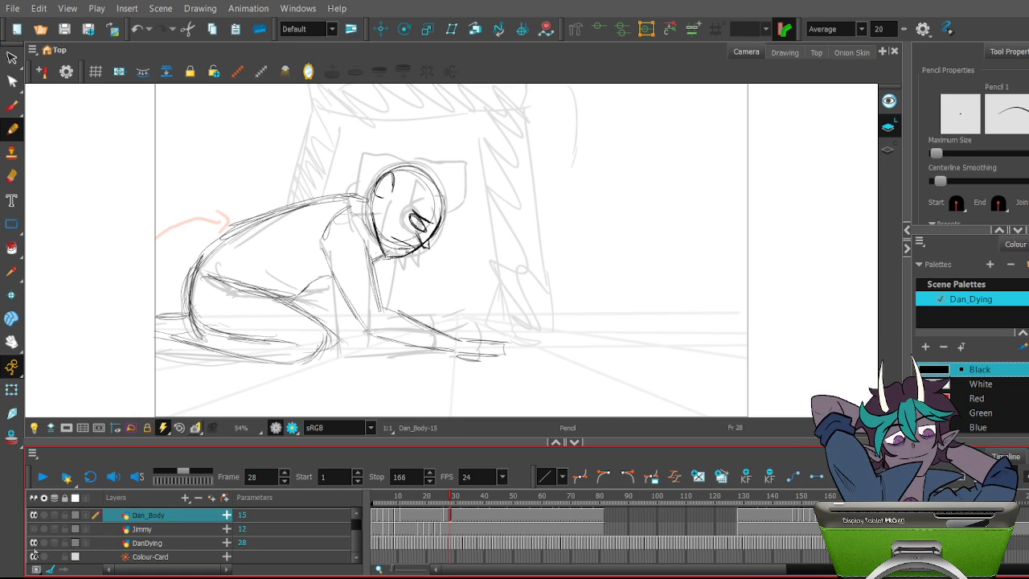
left_click(36, 544)
left_click(36, 544)
left_click(36, 544)
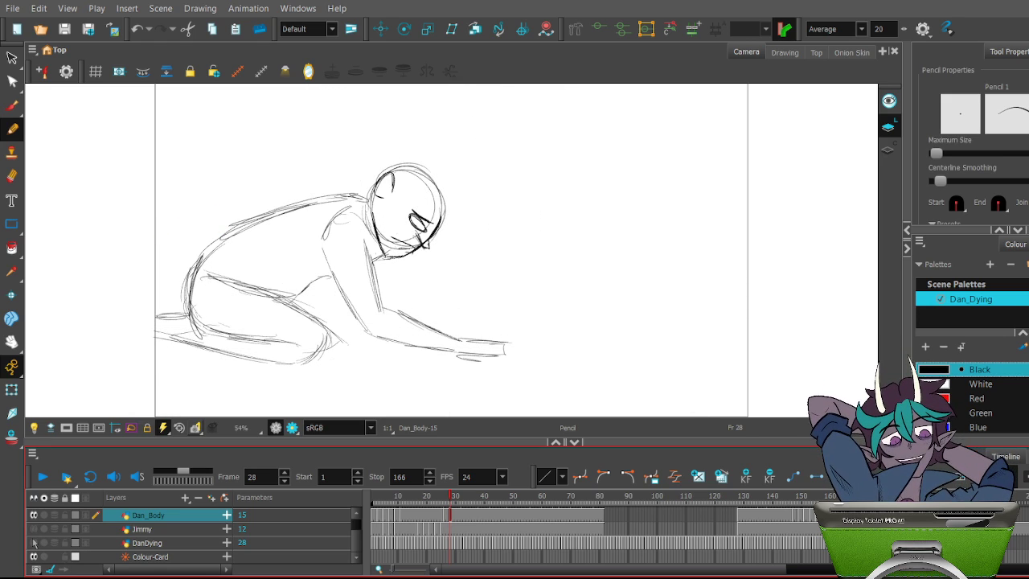
left_click(33, 544)
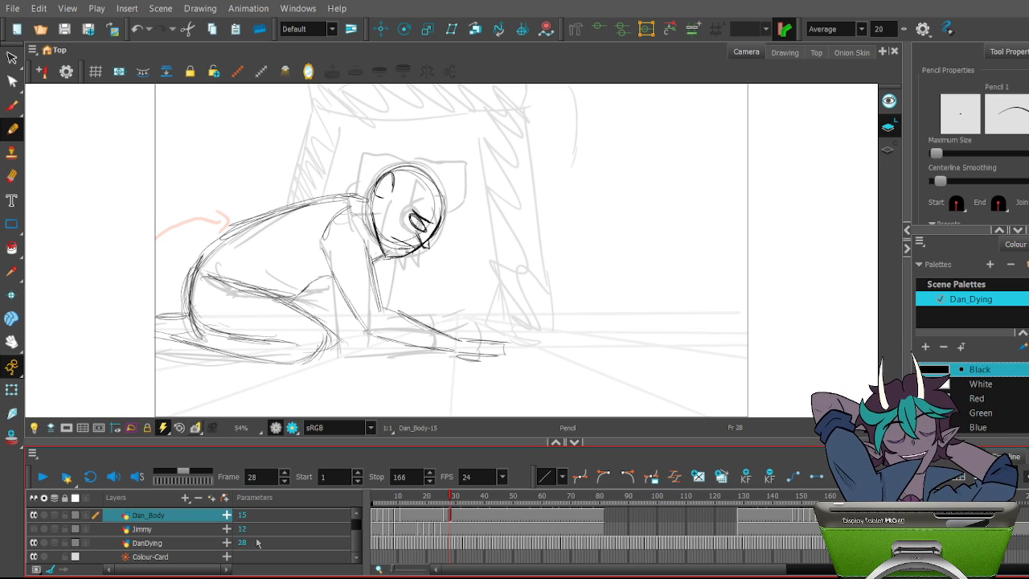
Check Jimmy layer cells around frames 20 to 23, then scrub through the opening frames to frame 9
scroll(418, 253, "down", 2)
scroll(418, 253, "up", 2)
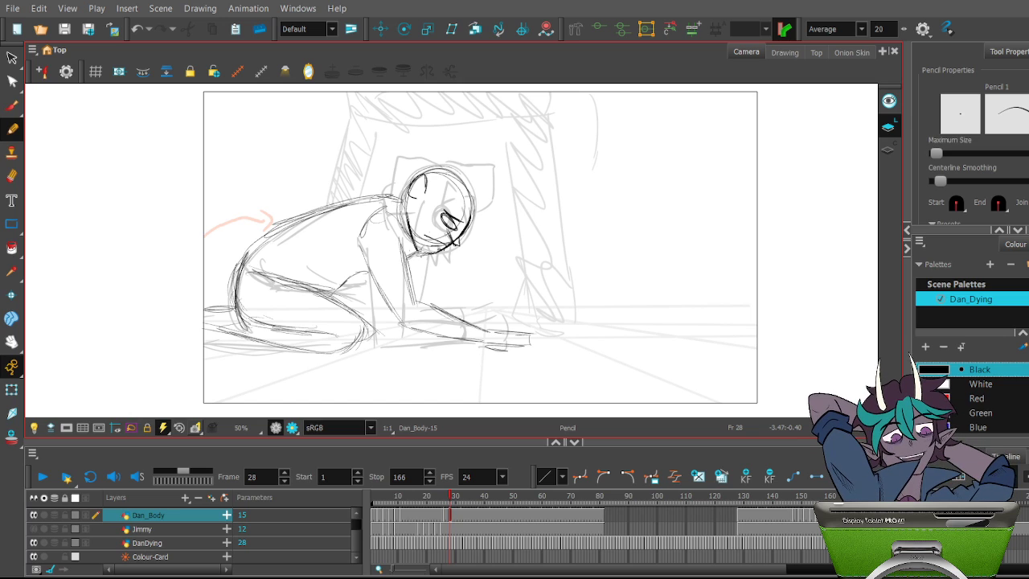
left_click(436, 528)
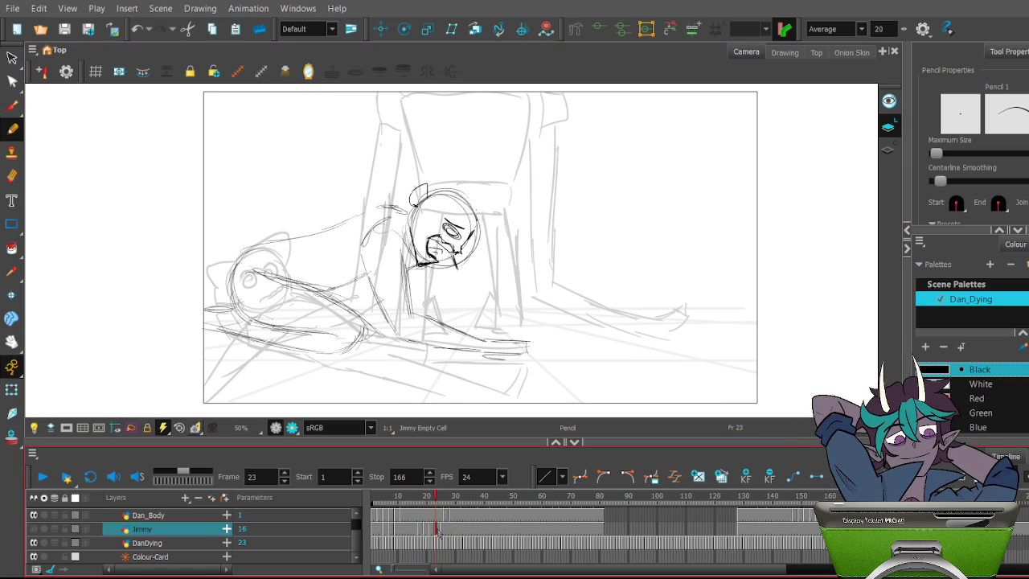
left_click(418, 529)
left_click(427, 531)
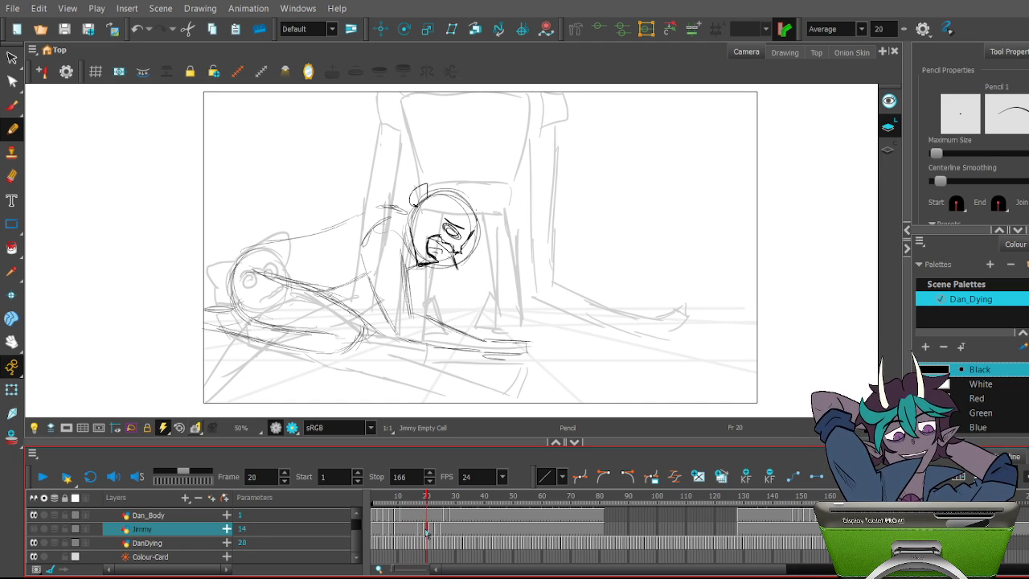
left_click(377, 531)
mouse_move(378, 530)
left_mouse_down()
mouse_move(456, 532)
mouse_move(379, 530)
mouse_move(397, 535)
left_mouse_up()
mouse_move(394, 531)
left_mouse_down()
mouse_move(424, 514)
mouse_move(395, 529)
left_mouse_up()
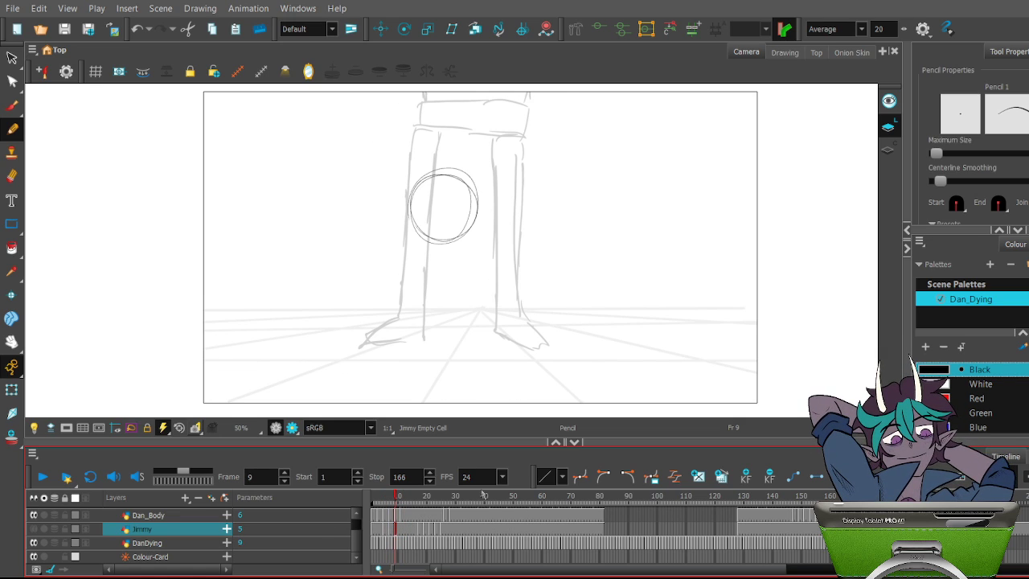
Select the Dan_Body layer and flip through its drawings between frames 8 and 11
scroll(439, 532, "up", 1)
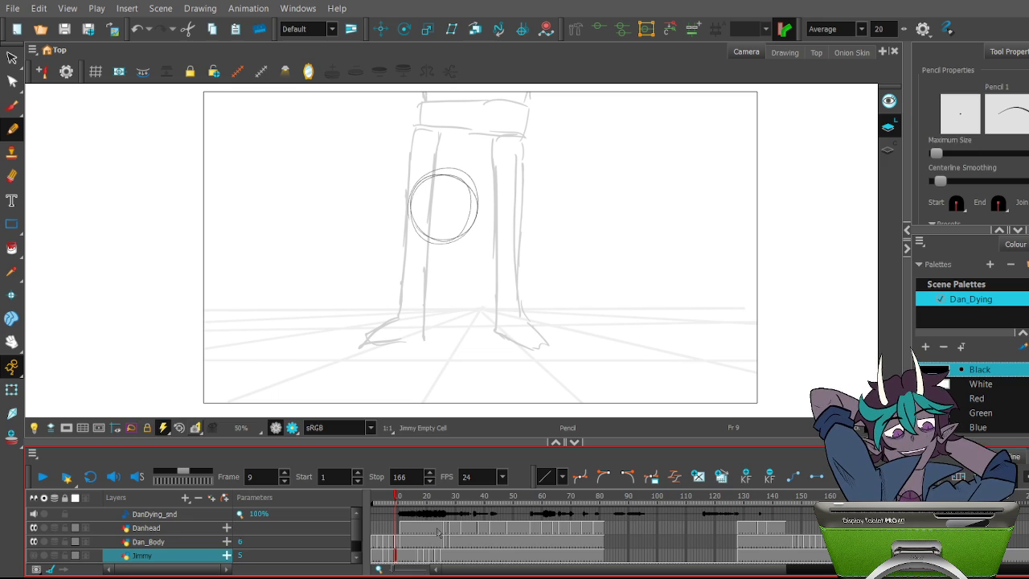
left_click(209, 547)
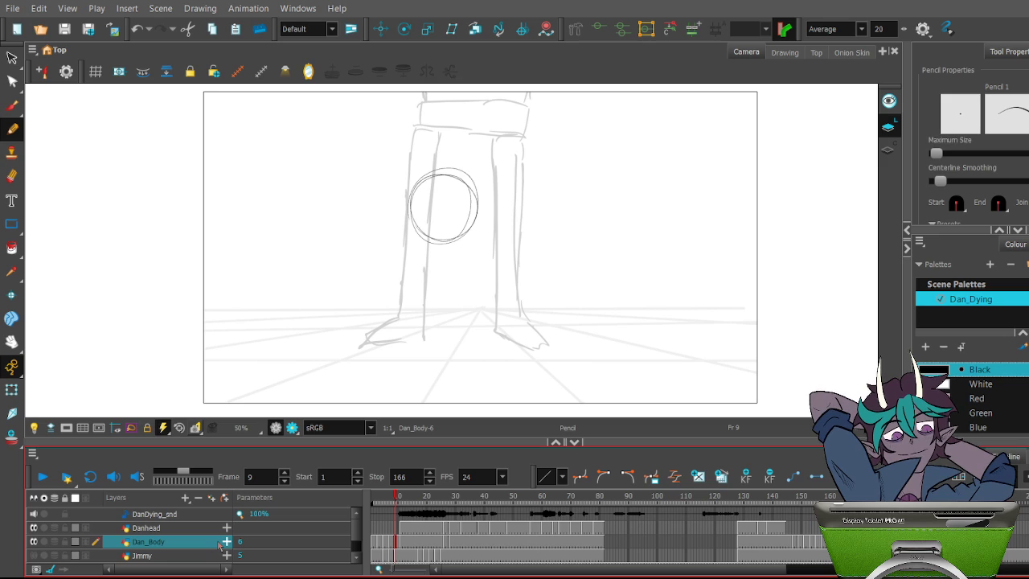
left_click(405, 539)
left_click(394, 530)
left_click(395, 541)
left_click(416, 541)
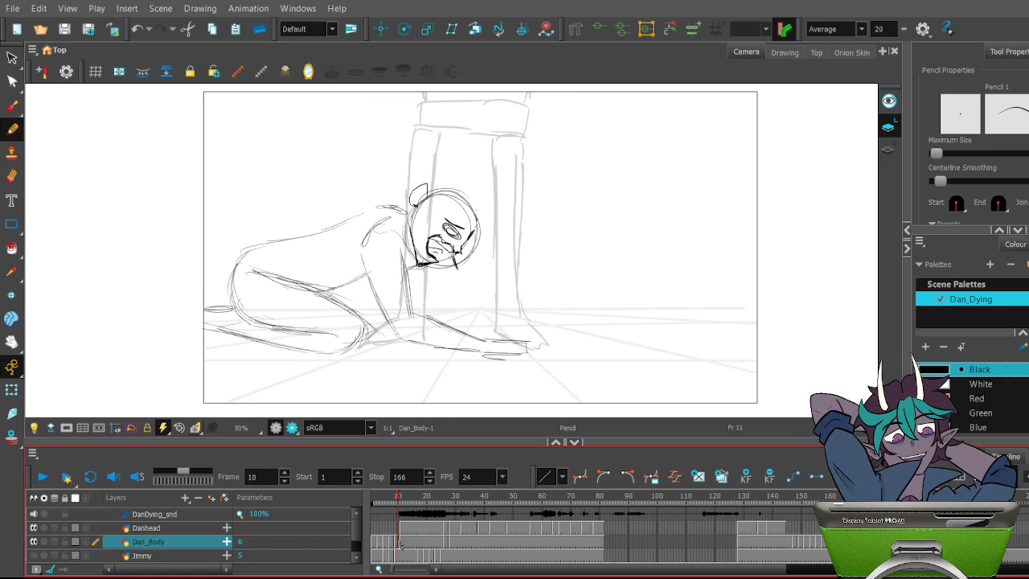
left_click(398, 542)
left_click(392, 541)
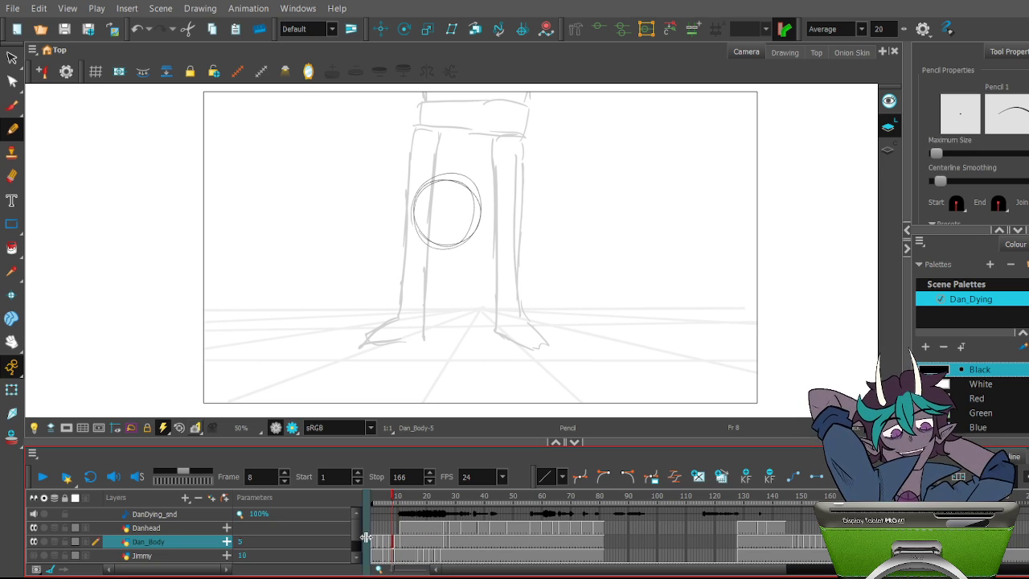
Show the Jimmy layer and scrub from frame 8 back to frame 1 to review its red leg drawings
scroll(360, 528, "down", 2)
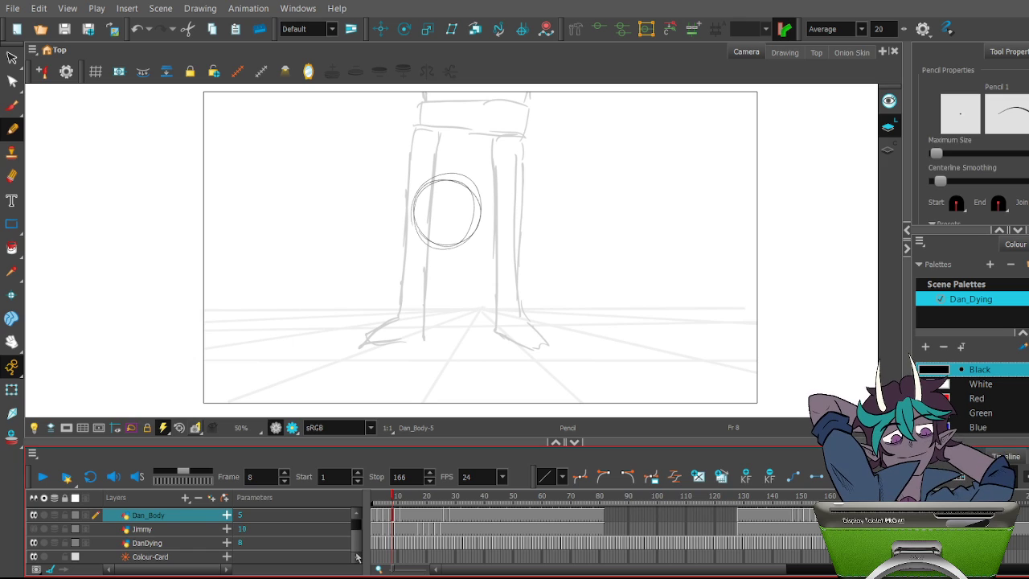
scroll(357, 546, "up", 2)
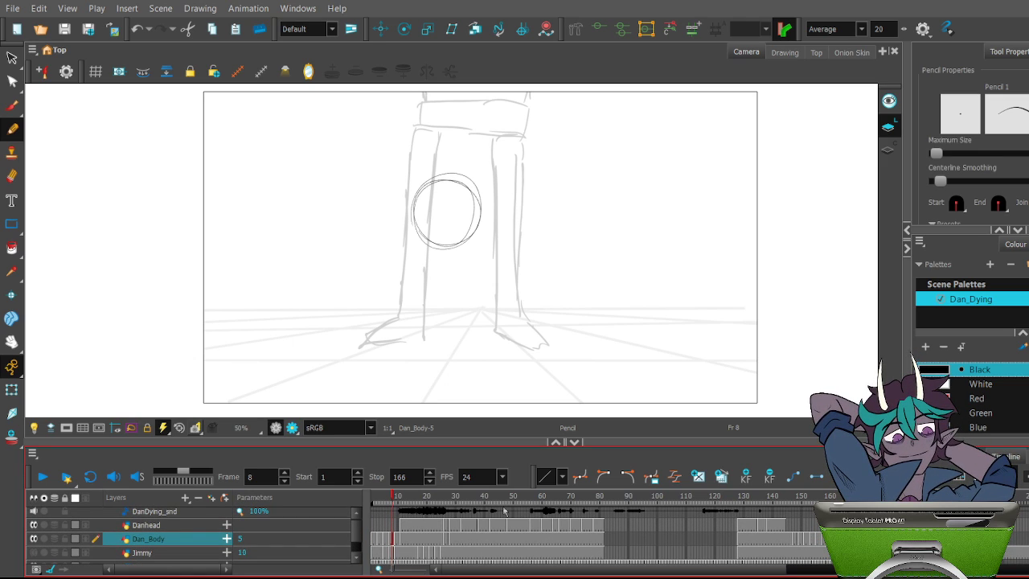
scroll(356, 534, "down", 2)
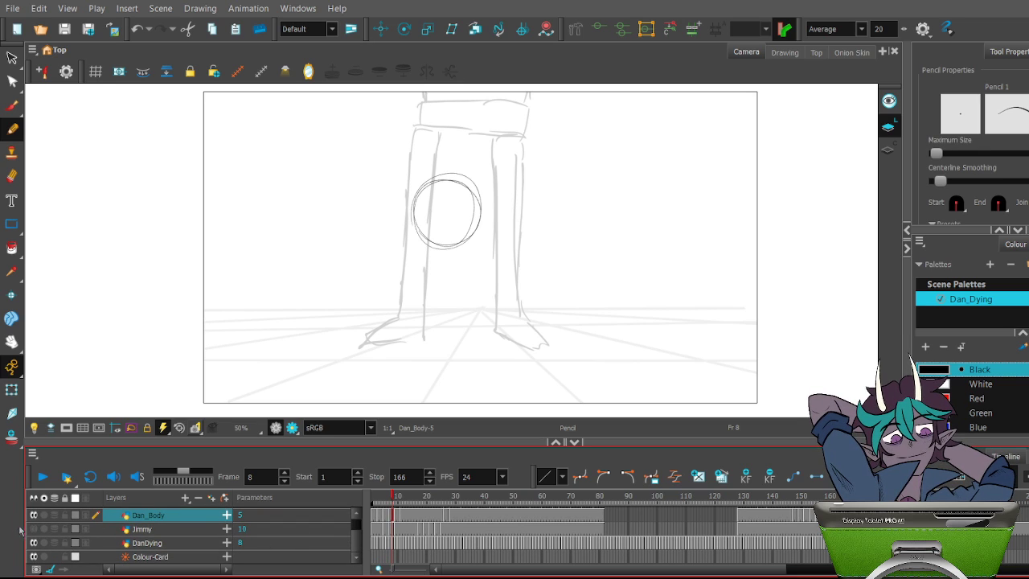
left_click(34, 529)
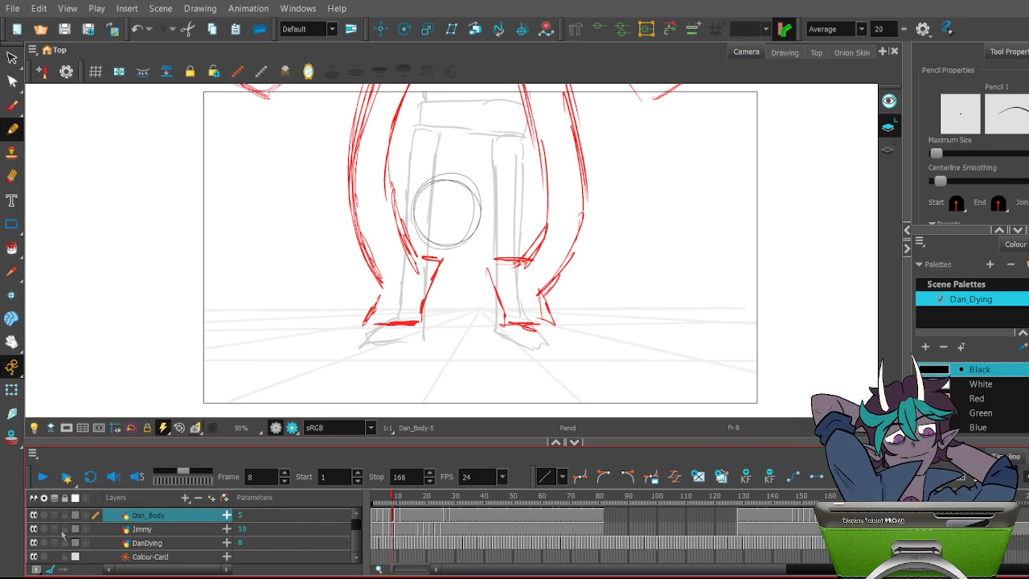
left_click(398, 497)
left_click_drag(398, 497, 372, 496)
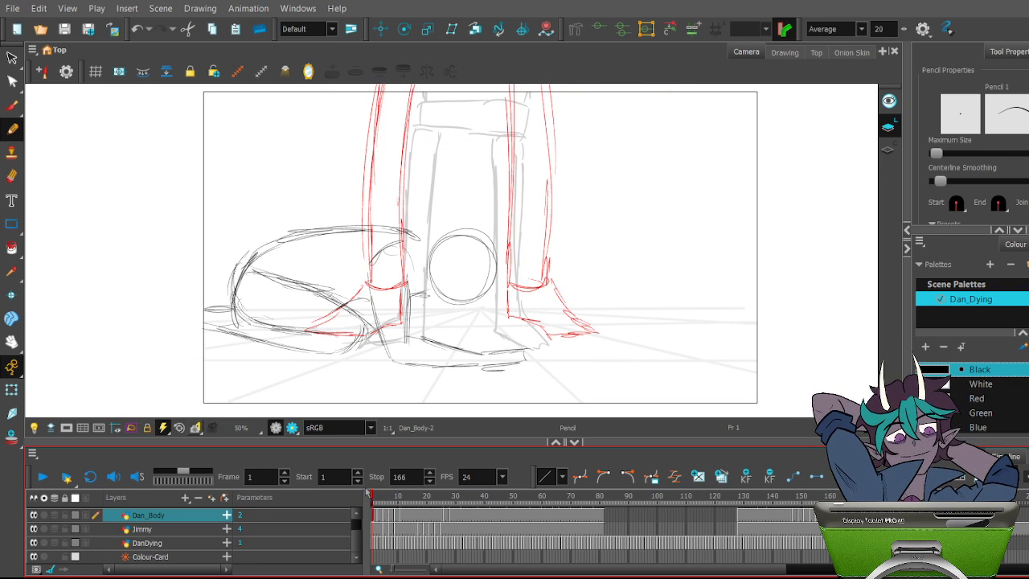
Toggle the DanDying rough layer off and back on, and hide the Jimmy layer
left_click(39, 543)
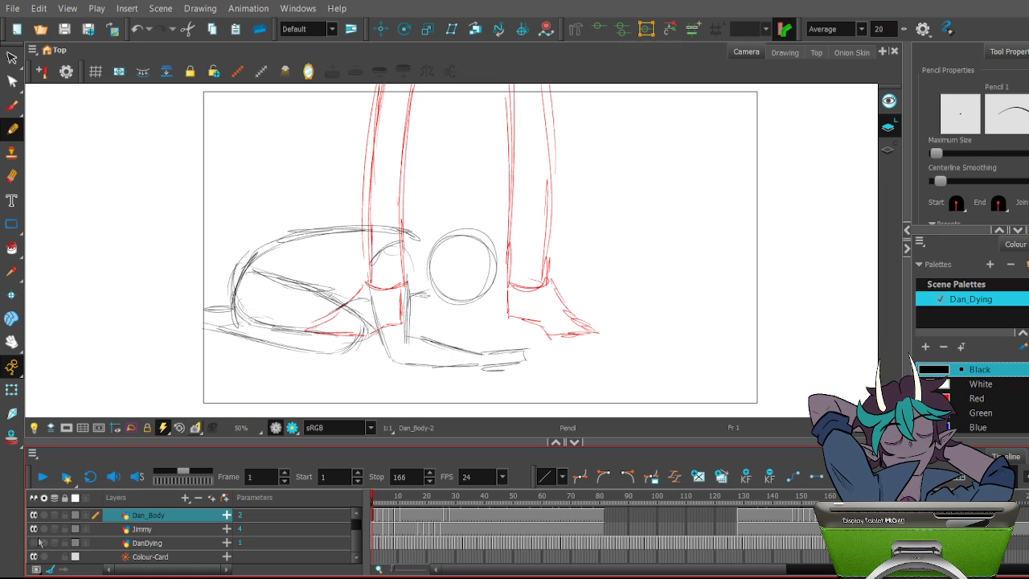
left_click(33, 543)
left_click(33, 529)
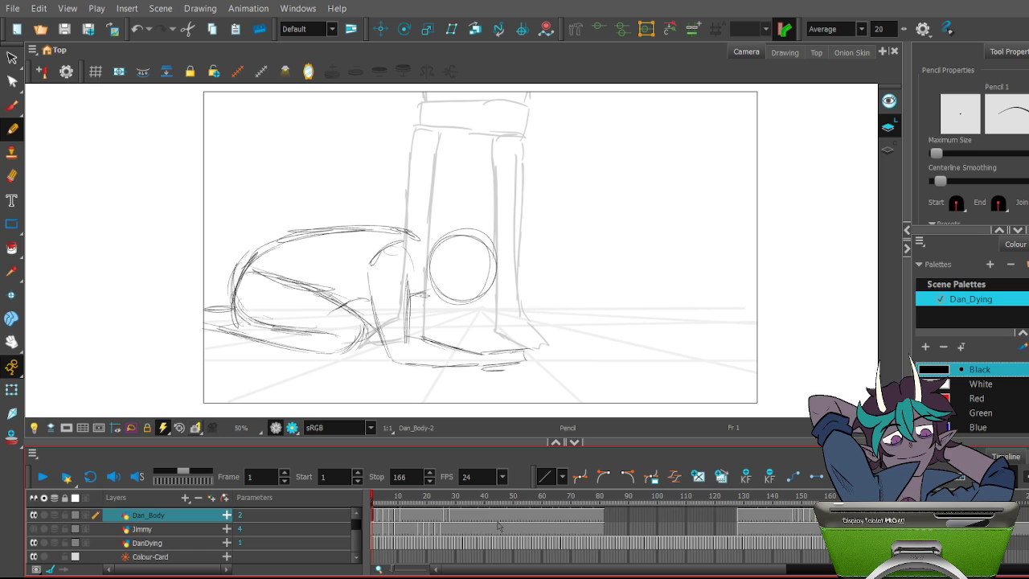
Scrub from frame 1 to frame 3 to view the opening Dan_Body drawings
scroll(500, 526, "up", 2)
scroll(499, 527, "down", 1)
left_click(374, 497)
mouse_move(374, 497)
left_mouse_down()
mouse_move(390, 499)
mouse_move(381, 498)
left_mouse_up()
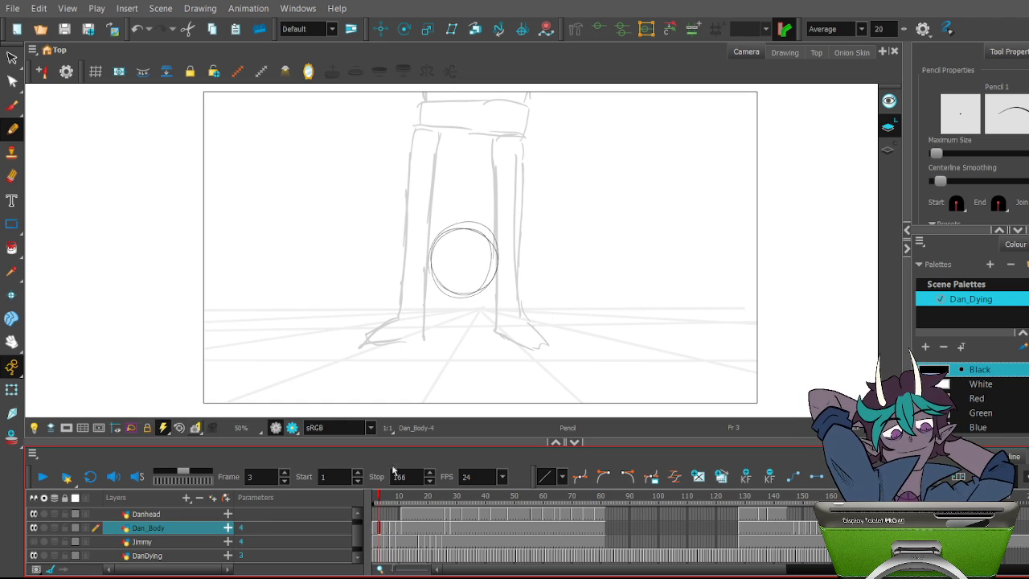
Scrub from frame 3 to frame 11 to view the first crouching Dan_Body drawing
mouse_move(384, 498)
left_mouse_down()
mouse_move(405, 505)
mouse_move(374, 503)
mouse_move(420, 503)
mouse_move(404, 505)
left_mouse_up()
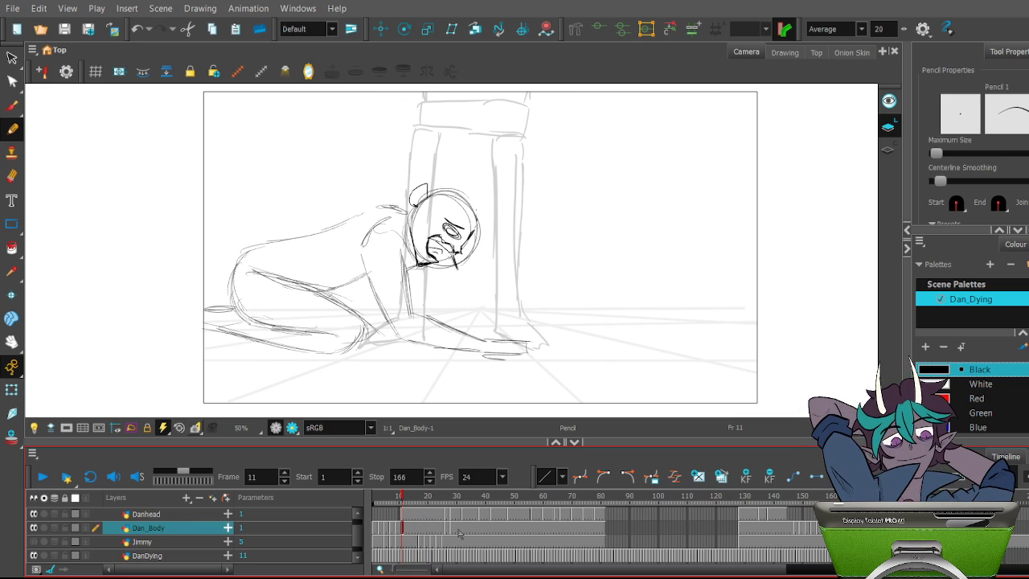
left_click_drag(410, 527, 407, 526)
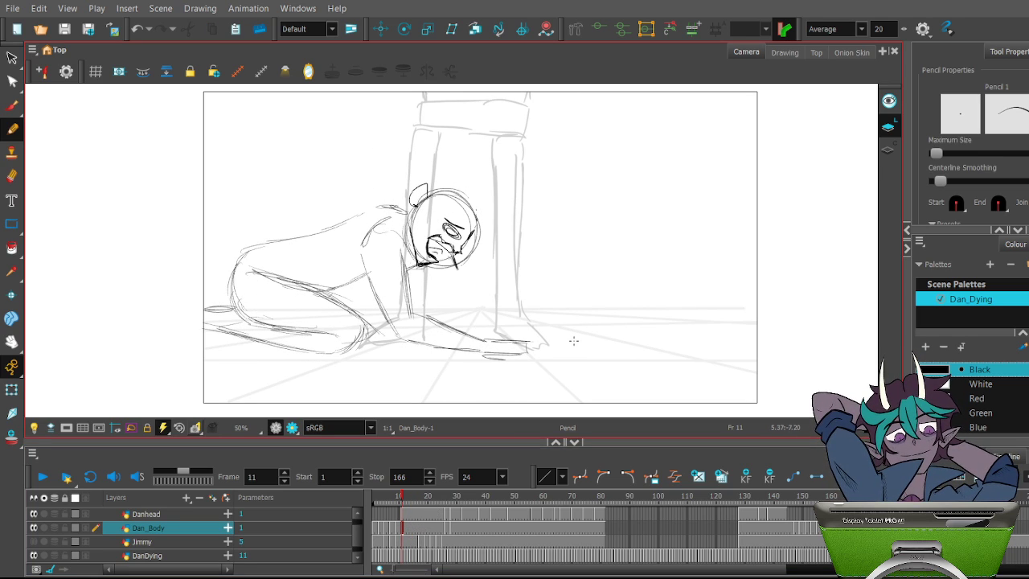
left_click(13, 60)
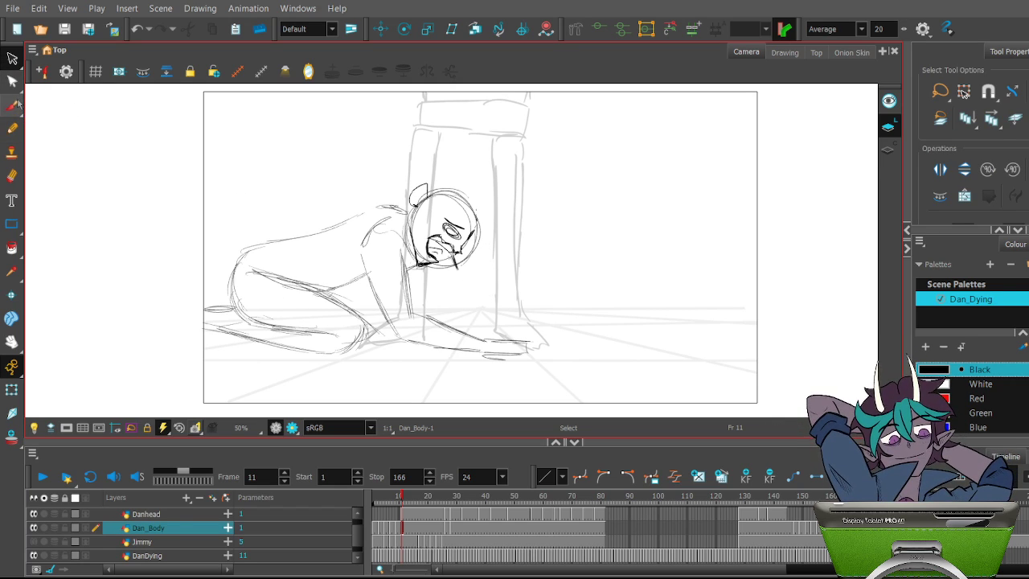
left_click(13, 106)
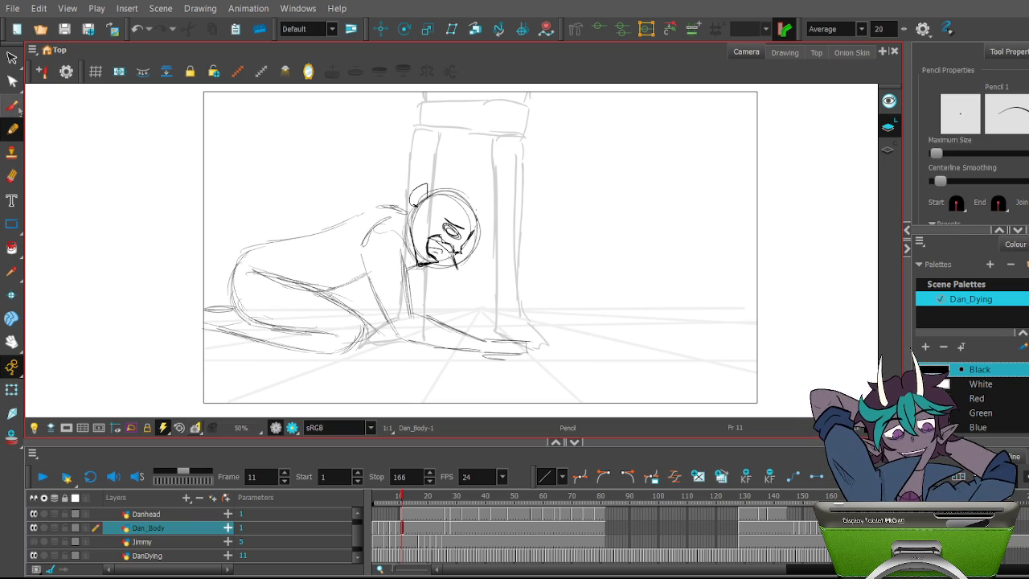
Compare the Dan_Body drawings around frame 26 with the crouching pose at frame 11
left_click(414, 530)
left_click(438, 532)
left_click(440, 538)
left_click(451, 530)
left_click(450, 528)
left_click(450, 528)
left_click(452, 529)
left_click(448, 530)
left_click(450, 528)
left_click(447, 528)
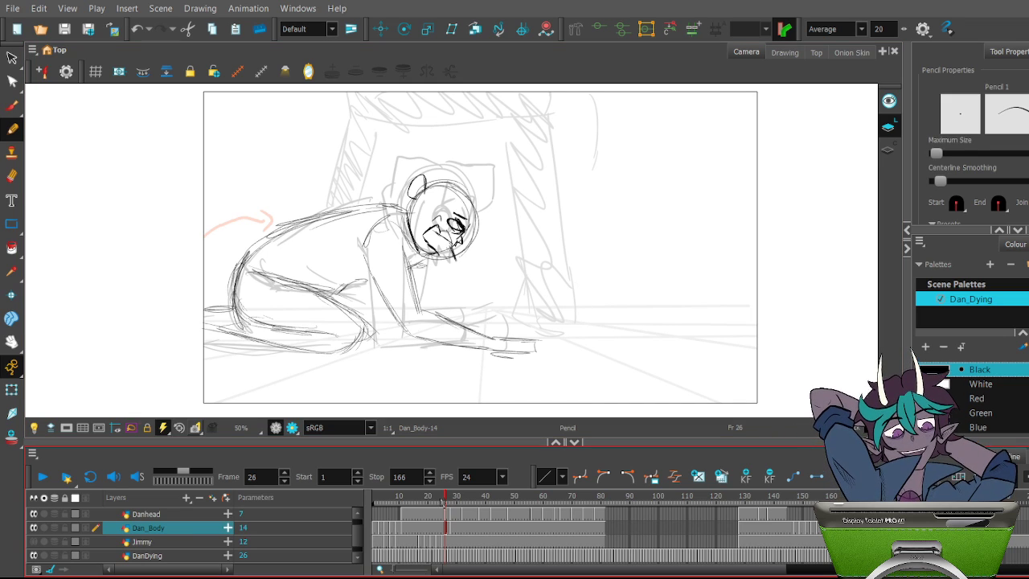
left_click(402, 527)
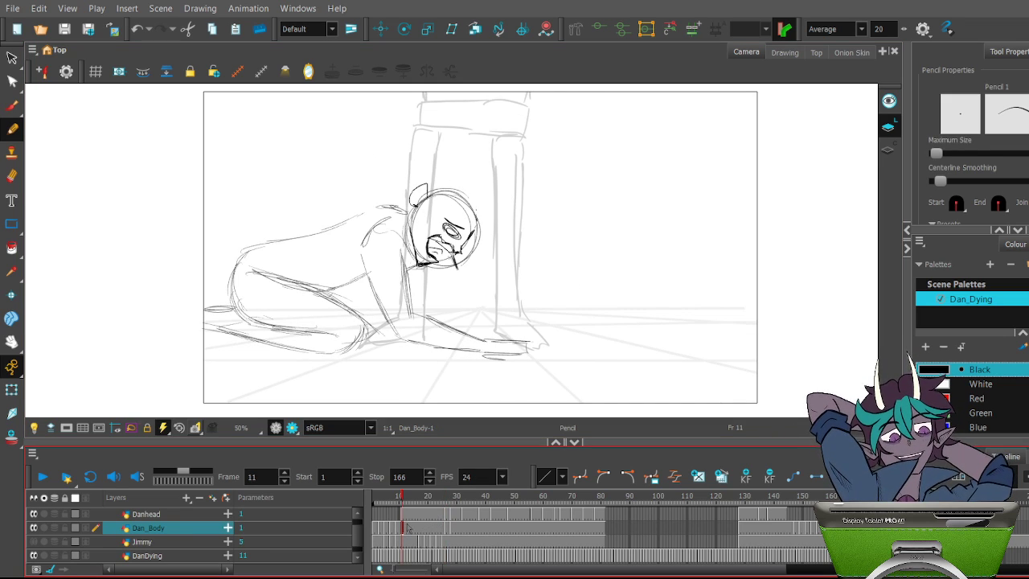
mouse_move(402, 496)
left_mouse_down()
mouse_move(382, 495)
mouse_move(428, 496)
mouse_move(402, 495)
left_mouse_up()
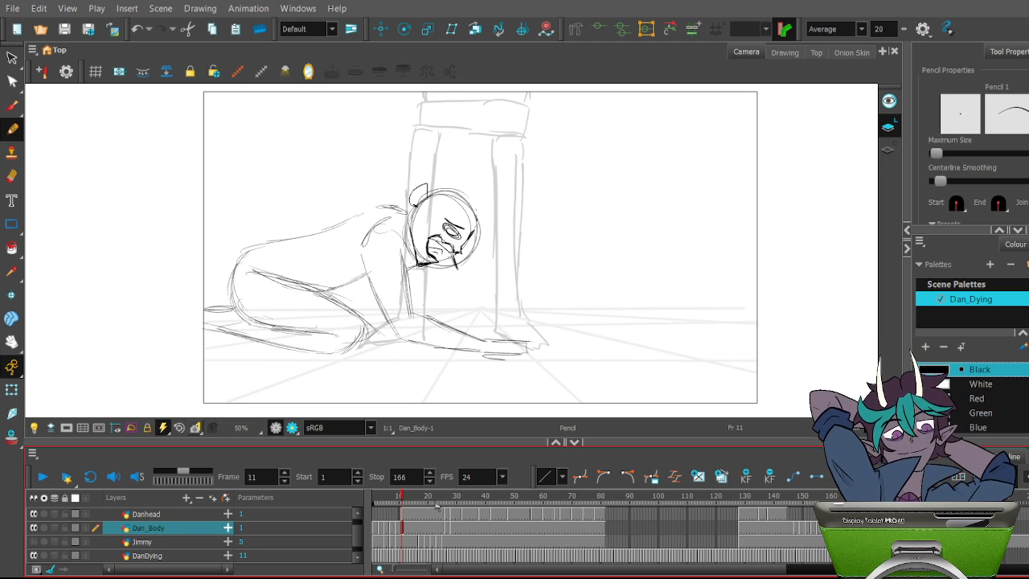
Scrub Dan_Body from frame 11 through frame 36 against the rough and return to frame 26
left_click(418, 496)
left_click_drag(419, 495, 431, 496)
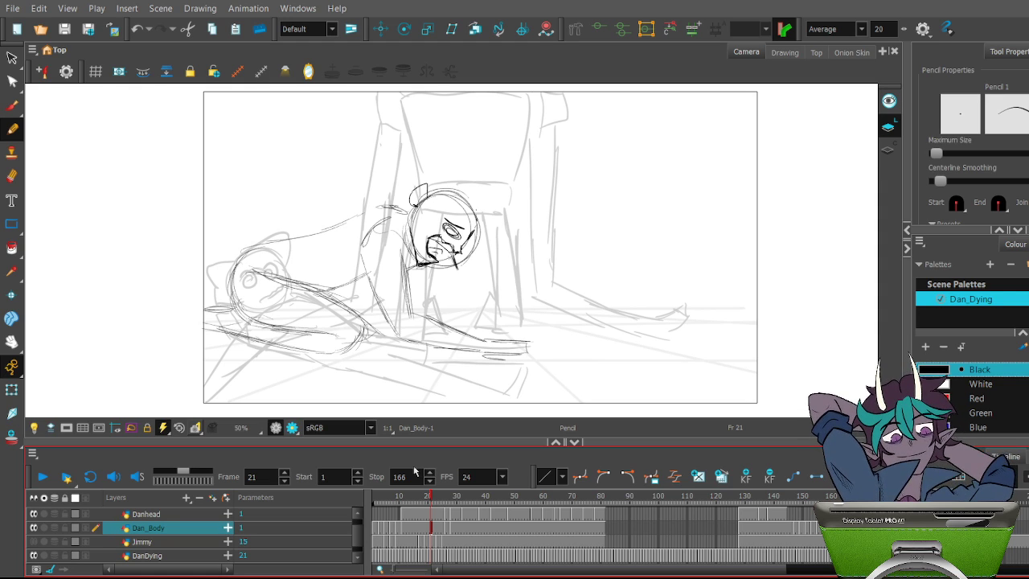
key("period")
key("period")
key("period")
key("period")
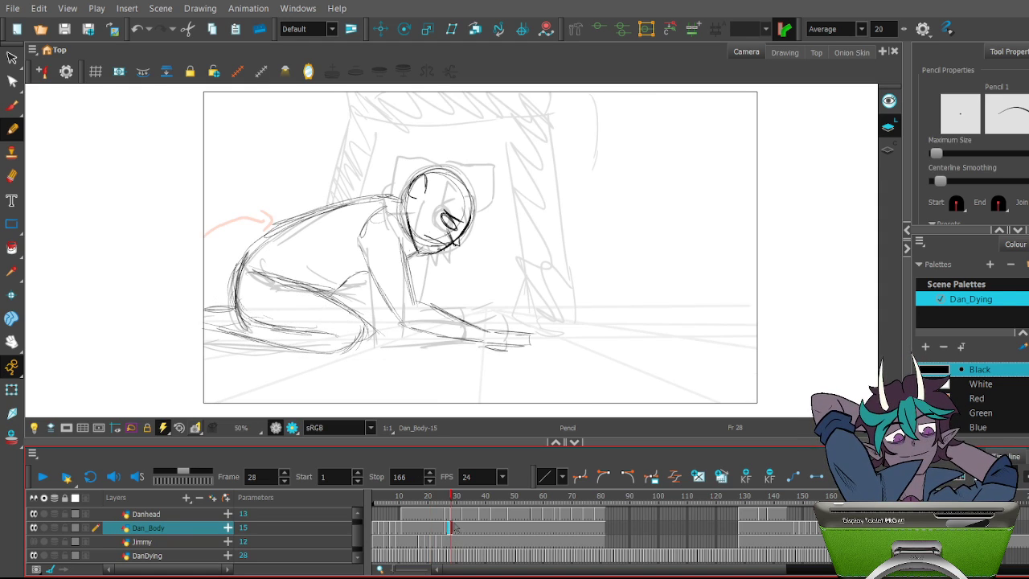
left_click(464, 530)
left_click(475, 528)
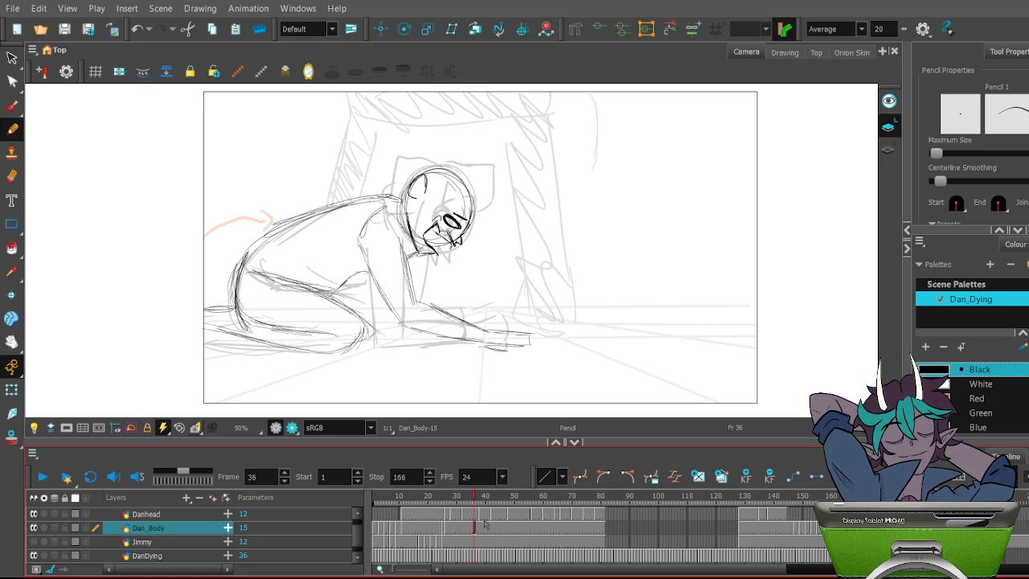
left_click(448, 527)
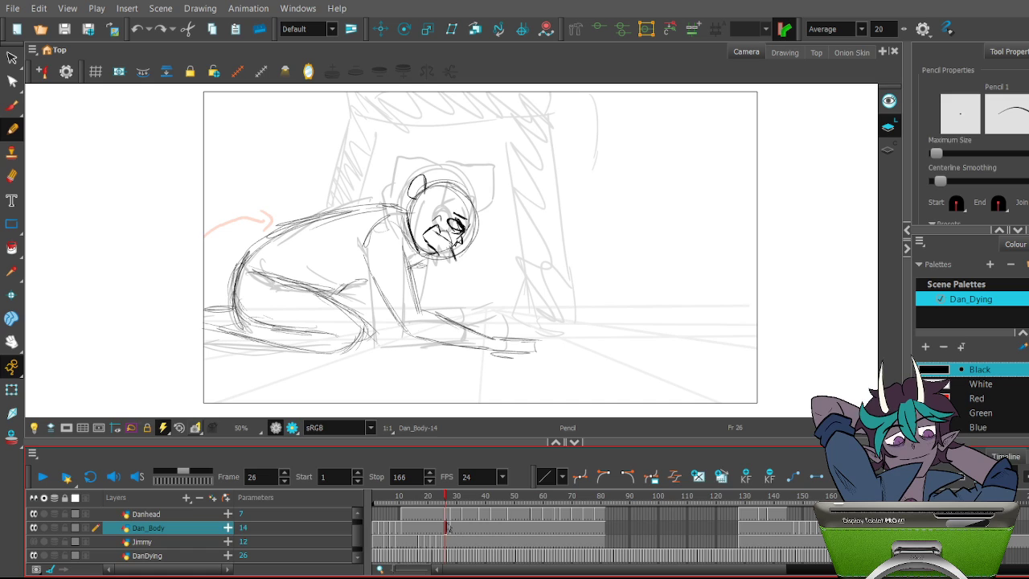
left_click_drag(447, 495, 447, 495)
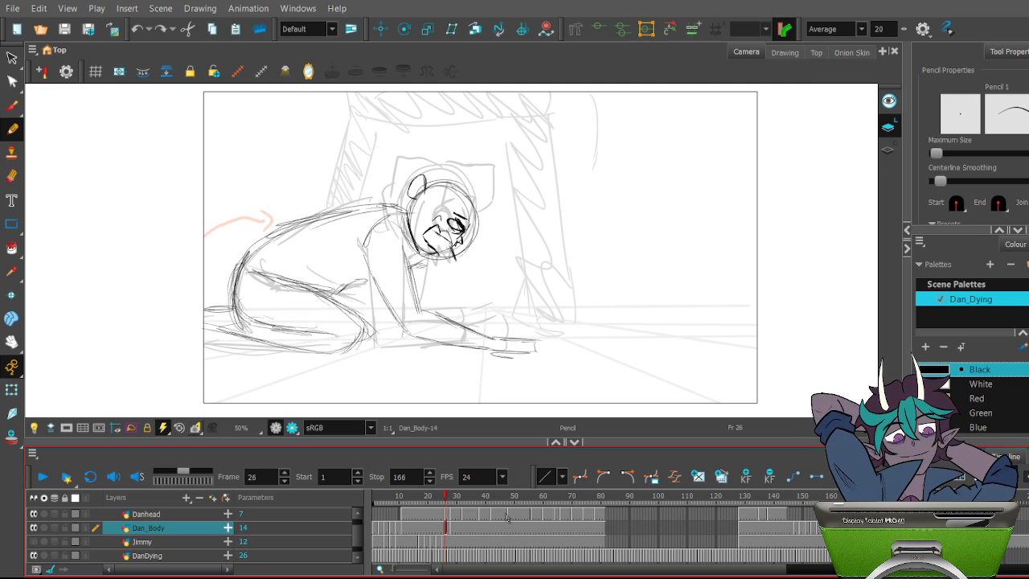
Delete the heavy back, belly and under-chin strokes from the Dan_Body drawing at frame 26
left_click(12, 81)
mouse_move(308, 147)
left_mouse_down()
mouse_move(298, 193)
mouse_move(361, 291)
mouse_move(384, 162)
mouse_move(328, 256)
mouse_move(338, 290)
mouse_move(376, 288)
left_mouse_up()
key("Delete")
key("Delete")
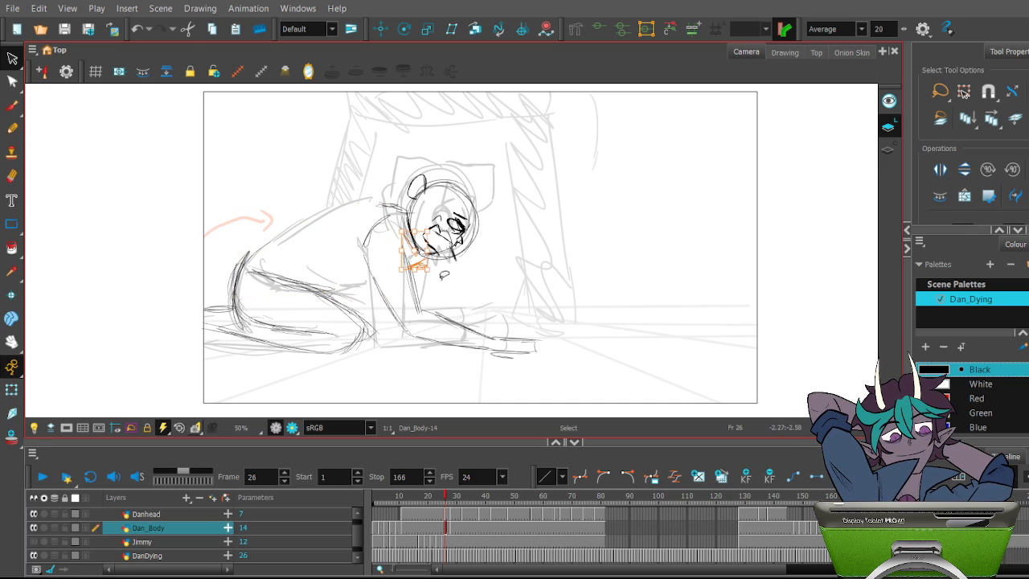
left_click_drag(384, 175, 359, 202)
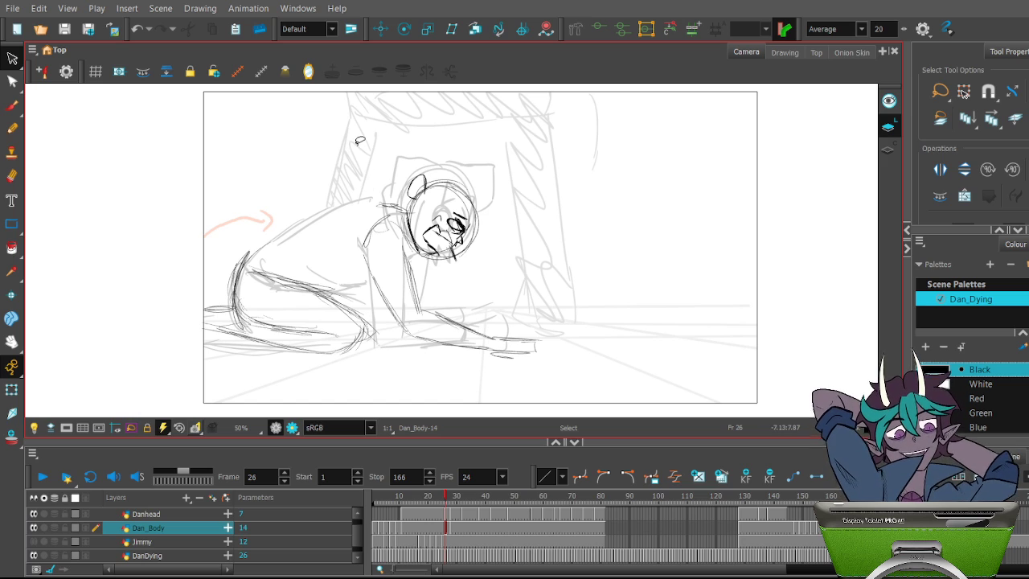
Redraw the back and belly lines of the crouching body at frame 26 with the Pencil tool
left_click(12, 127)
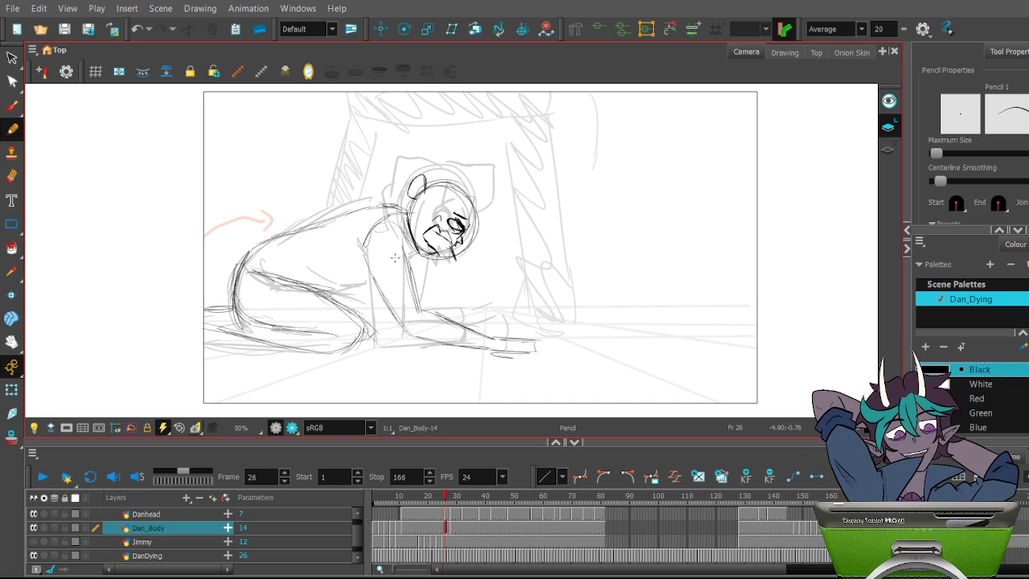
mouse_move(350, 279)
left_mouse_down()
mouse_move(331, 289)
mouse_move(373, 270)
left_mouse_up()
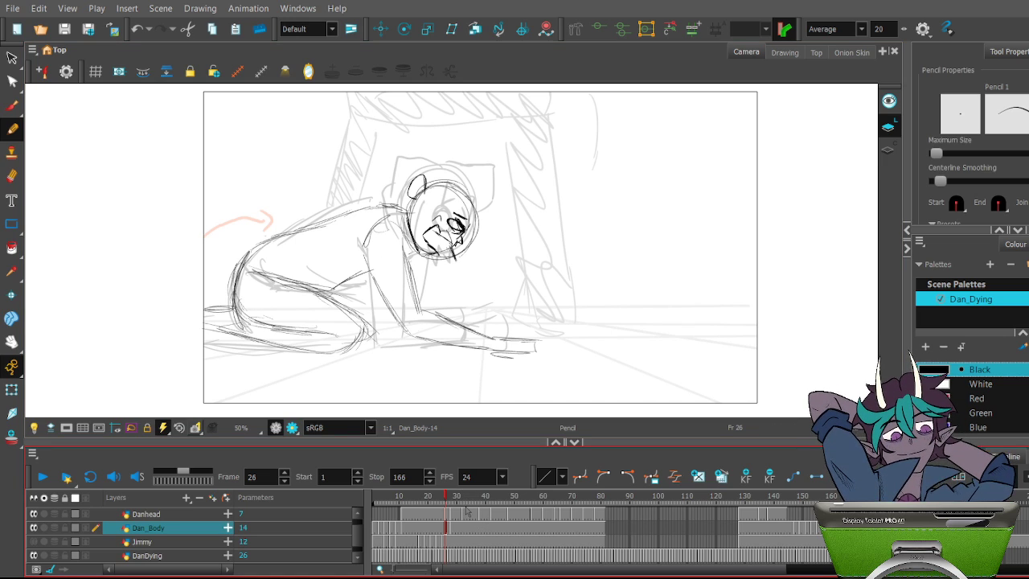
key("ctrl+z")
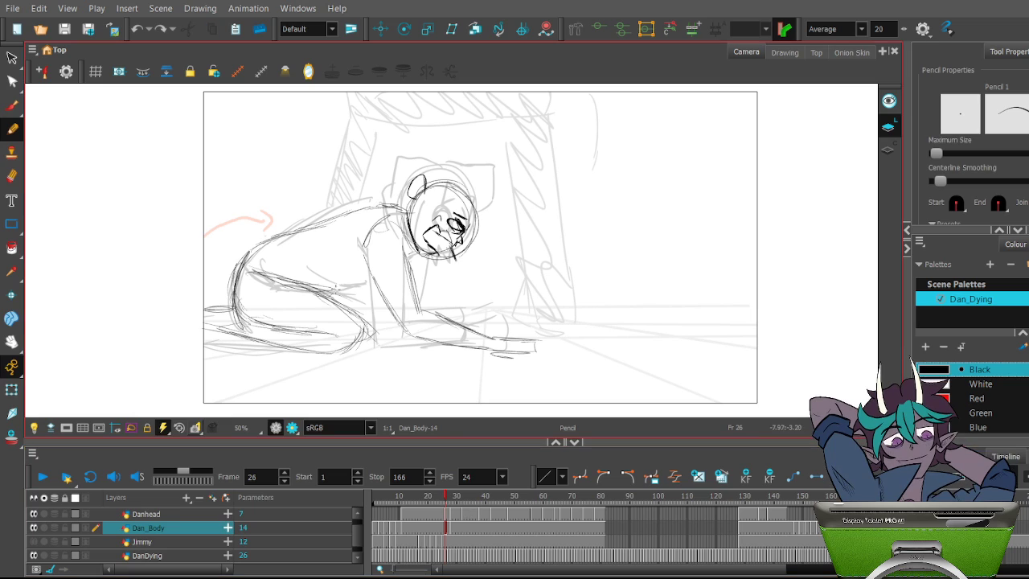
left_click_drag(322, 286, 361, 275)
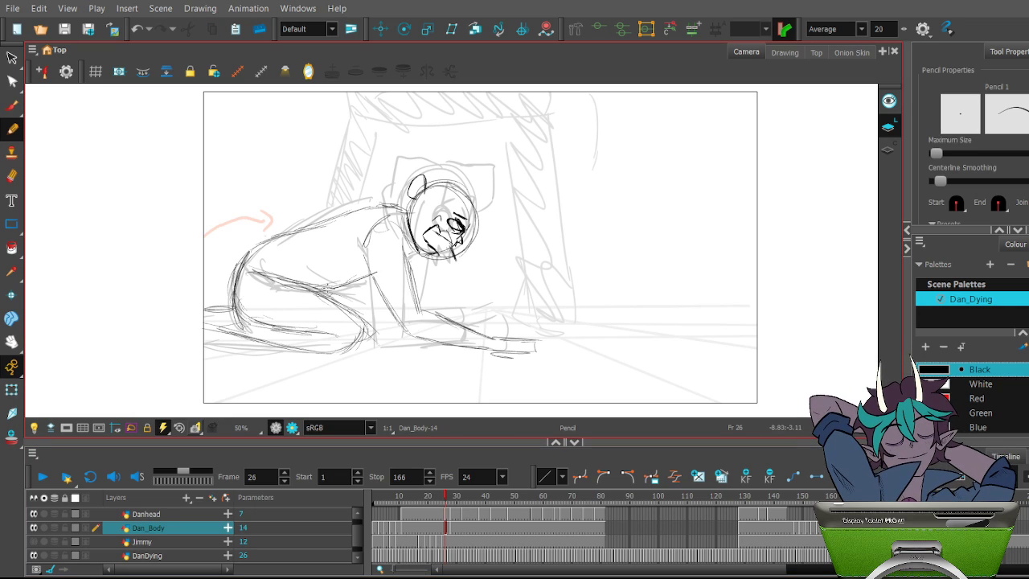
Flip through the frames around 26 up to frame 33 to check the redrawn body in motion
left_click(444, 496)
left_click(440, 496)
left_click(445, 496)
mouse_move(441, 496)
left_mouse_down()
mouse_move(408, 495)
mouse_move(447, 495)
left_mouse_up()
key("period")
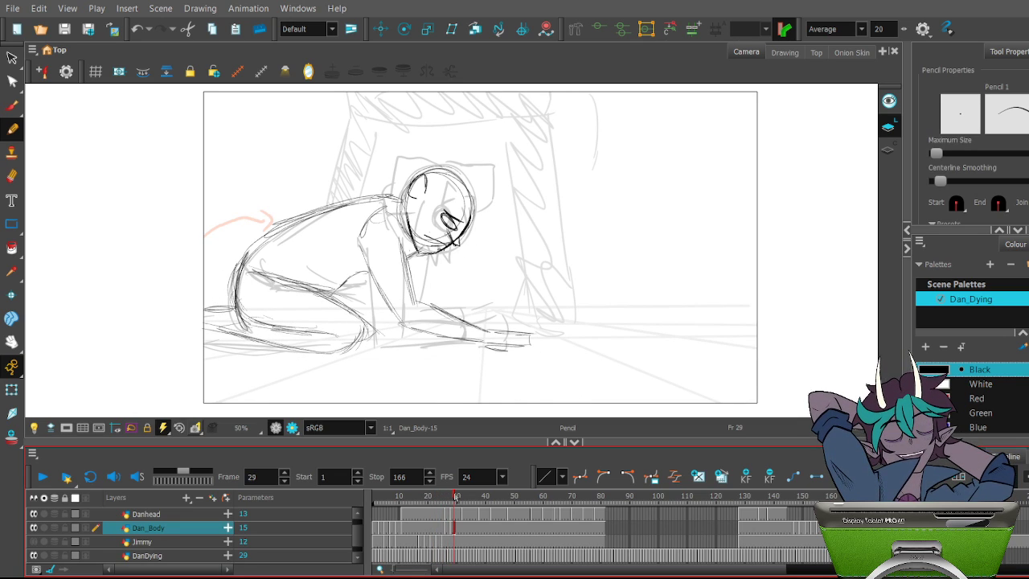
key("period")
key("period")
key("period")
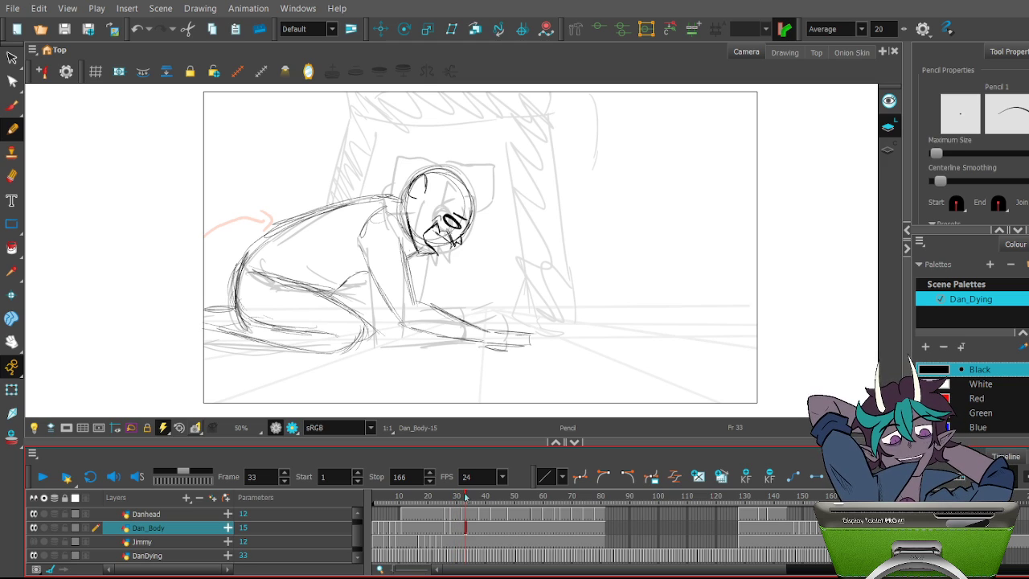
Scrub back from frame 33 to frame 10, and forward to frame 17, to review the crouching pose
key("comma")
key("comma")
key("comma")
key("comma")
key("comma")
key("comma")
key("comma")
key("comma")
key("comma")
key("comma")
key("comma")
key("comma")
key("comma")
key("comma")
key("comma")
key("comma")
key("comma")
key("comma")
key("comma")
key("comma")
key("comma")
key("comma")
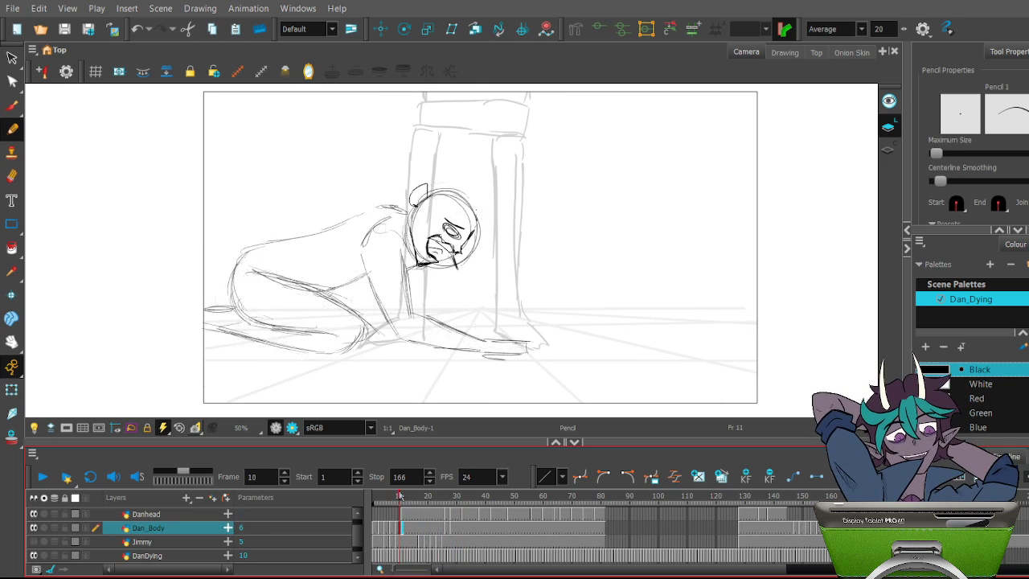
key("period")
key("period")
key("period")
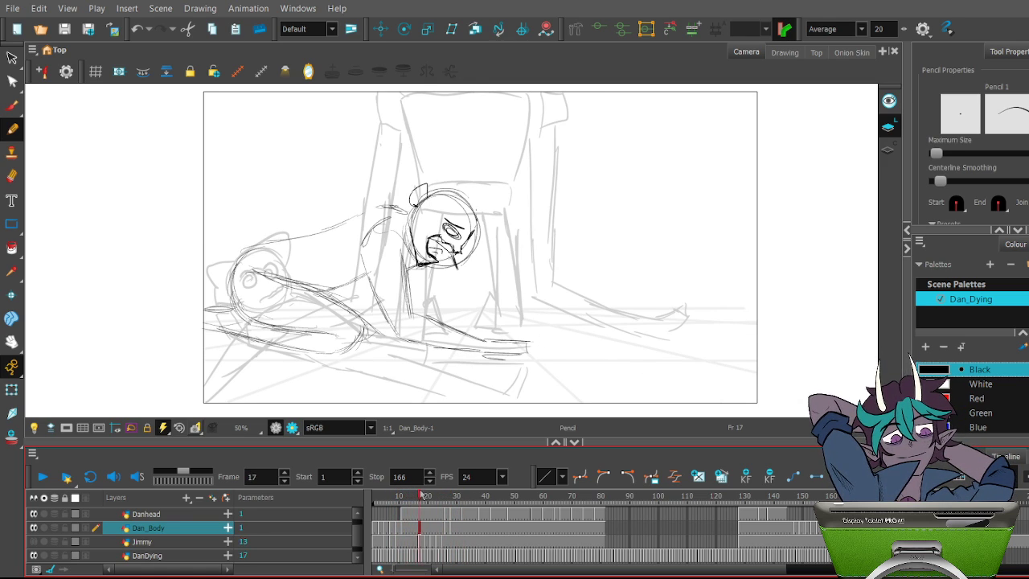
Flip back to the opening frames and scrub forward to frame 22, settling on frame 20
key("comma")
key("comma")
key("comma")
key("comma")
key("comma")
key("comma")
key("period")
key("comma")
key("period")
key("comma")
key("comma")
key("comma")
key("comma")
key("comma")
left_click_drag(381, 497, 433, 496)
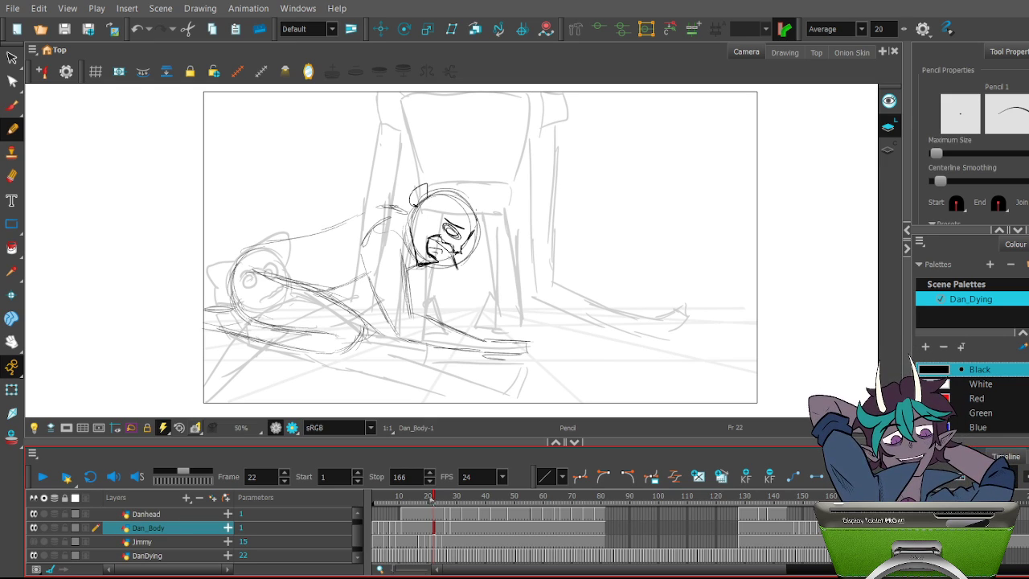
mouse_move(437, 497)
left_mouse_down()
mouse_move(467, 497)
mouse_move(373, 488)
mouse_move(428, 486)
left_mouse_up()
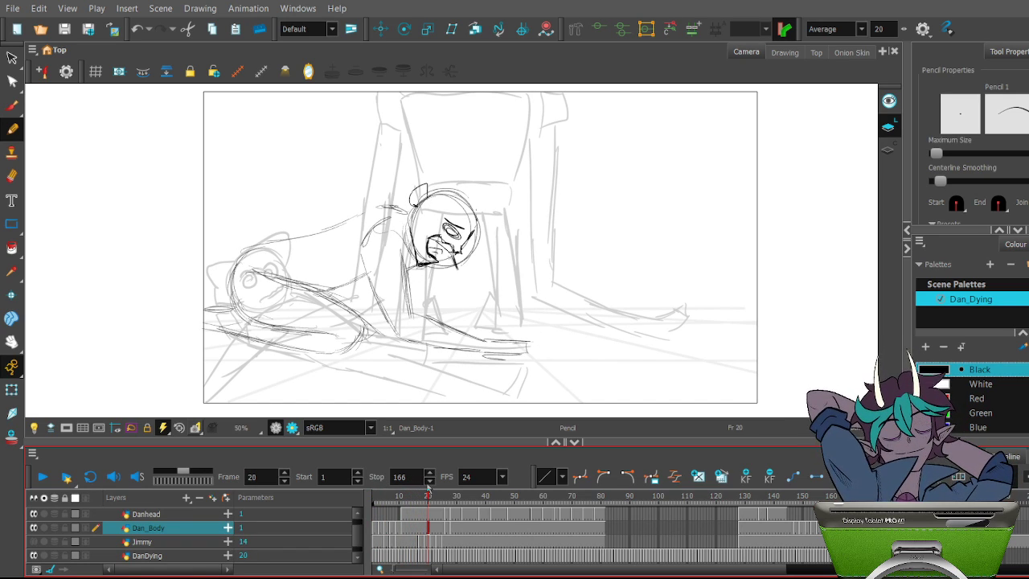
Select the Danhead layer at frame 11 and scrub to frame 32 to review its head drawings
left_click(405, 513)
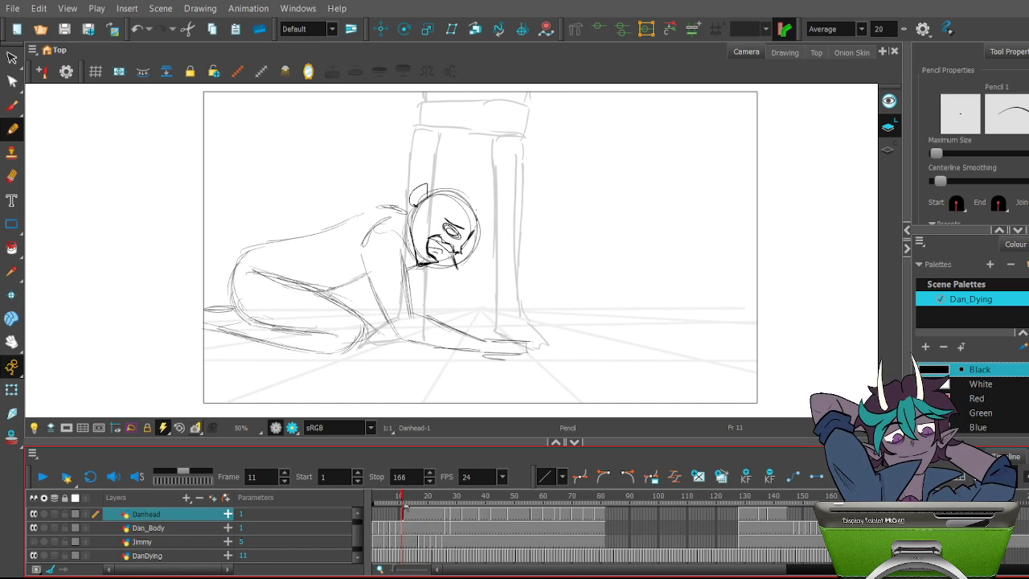
mouse_move(401, 497)
left_mouse_down()
mouse_move(378, 498)
mouse_move(467, 498)
mouse_move(534, 471)
mouse_move(601, 465)
mouse_move(429, 425)
mouse_move(462, 431)
mouse_move(447, 428)
left_mouse_up()
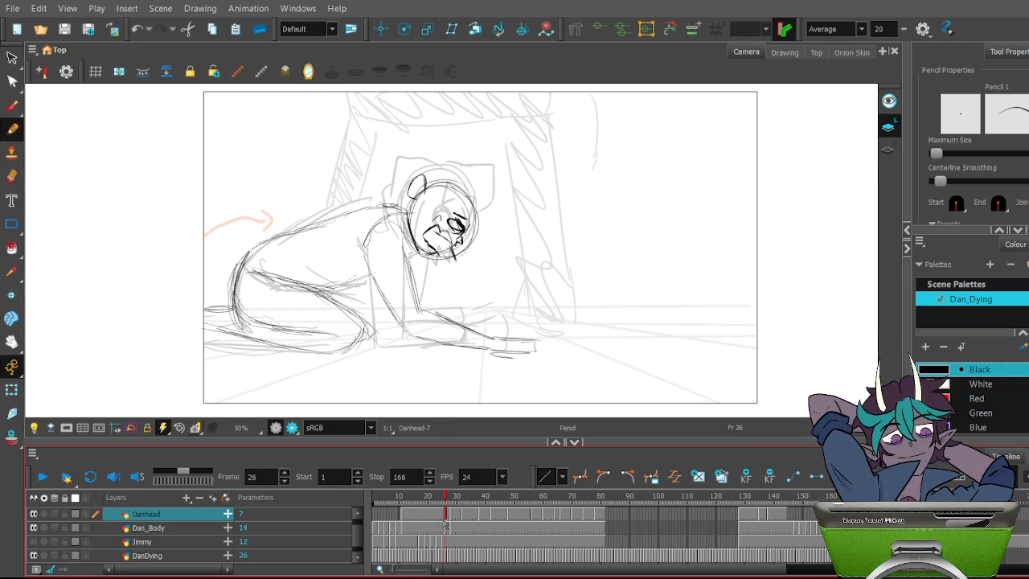
mouse_move(447, 496)
left_mouse_down()
mouse_move(433, 496)
mouse_move(463, 496)
left_mouse_up()
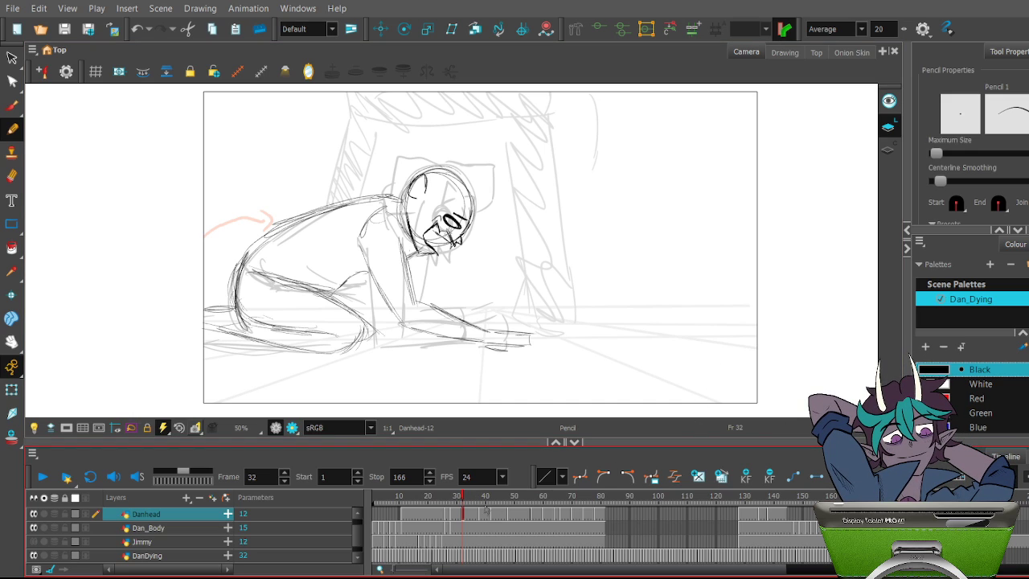
Duplicate the held Dan_Body drawing at frame 32 and again at frame 38
left_click(466, 528)
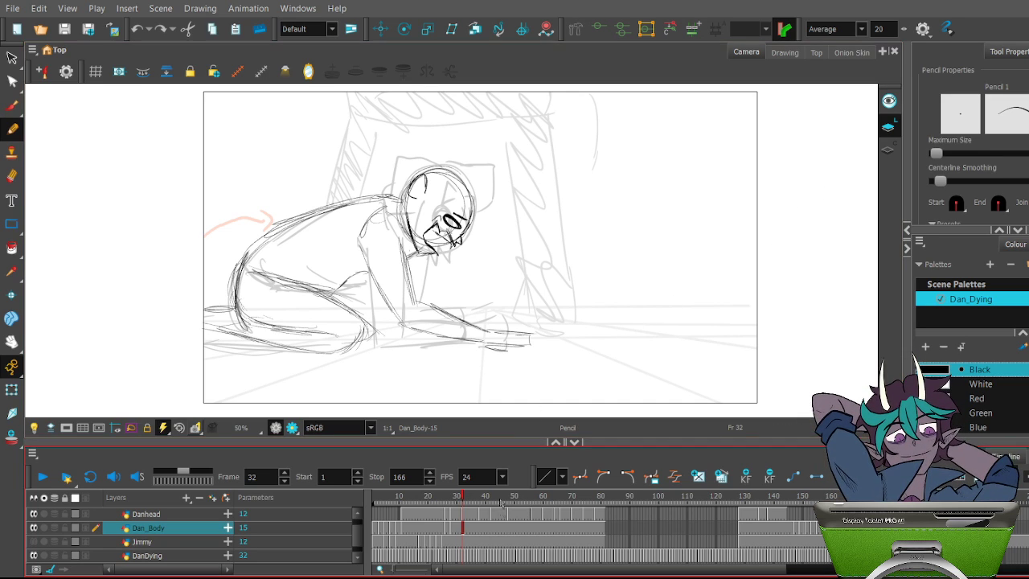
left_click(720, 477)
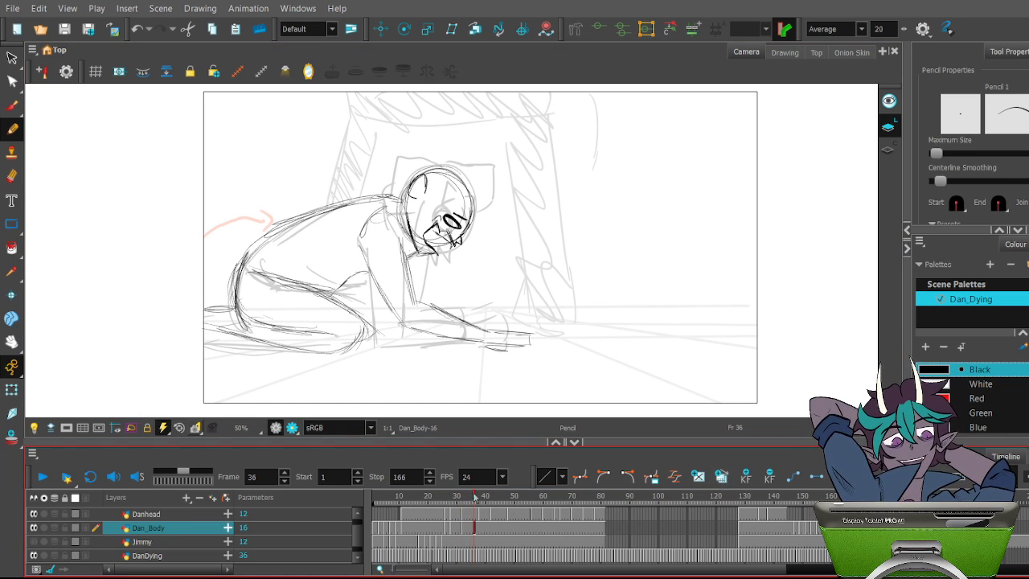
left_click(492, 496)
left_click_drag(492, 496, 481, 495)
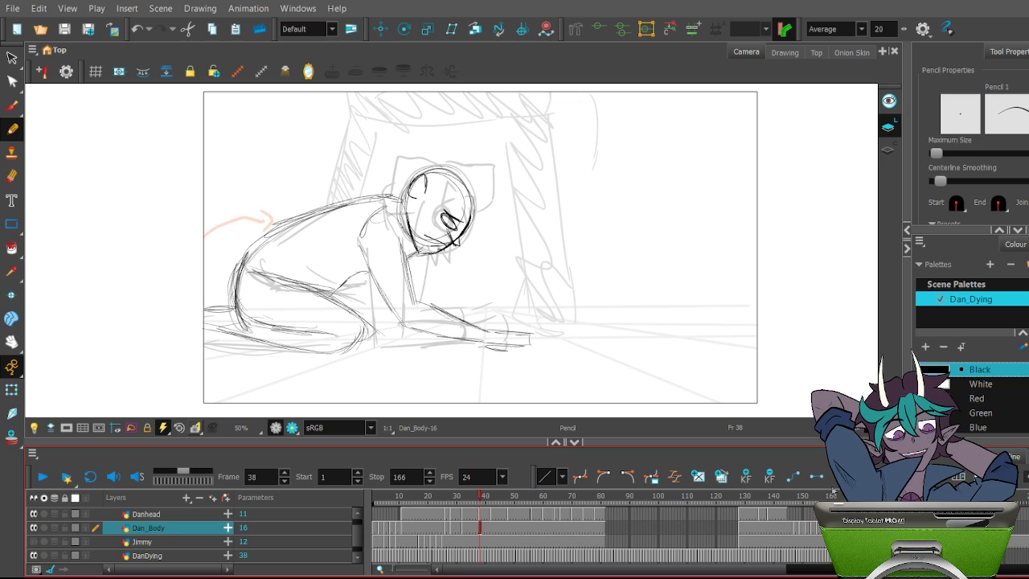
left_click(720, 476)
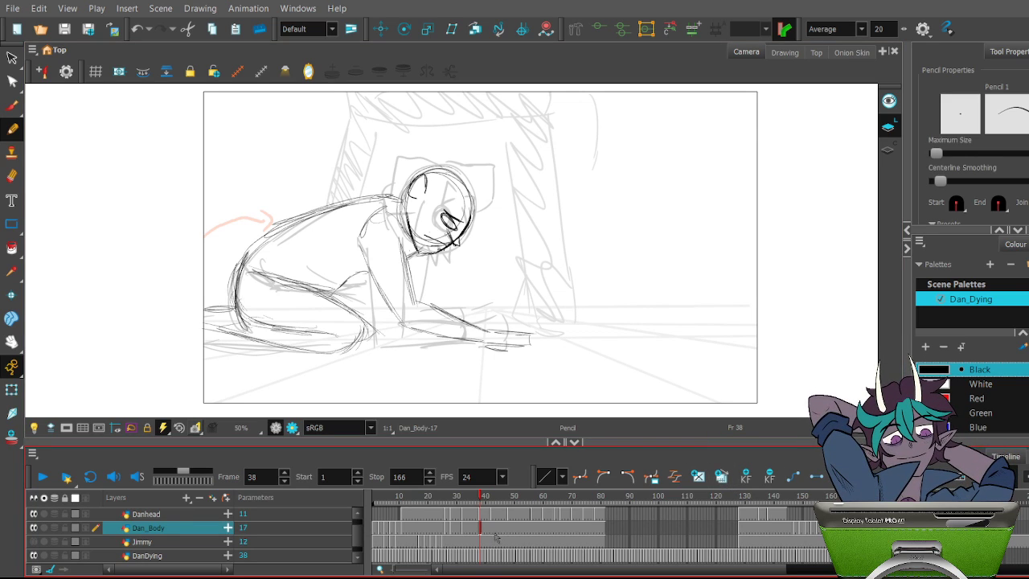
Duplicate the Dan_Body drawing between frames 38 and 48, and once more at frame 48
left_click(491, 528)
left_click(720, 476)
left_click(509, 528)
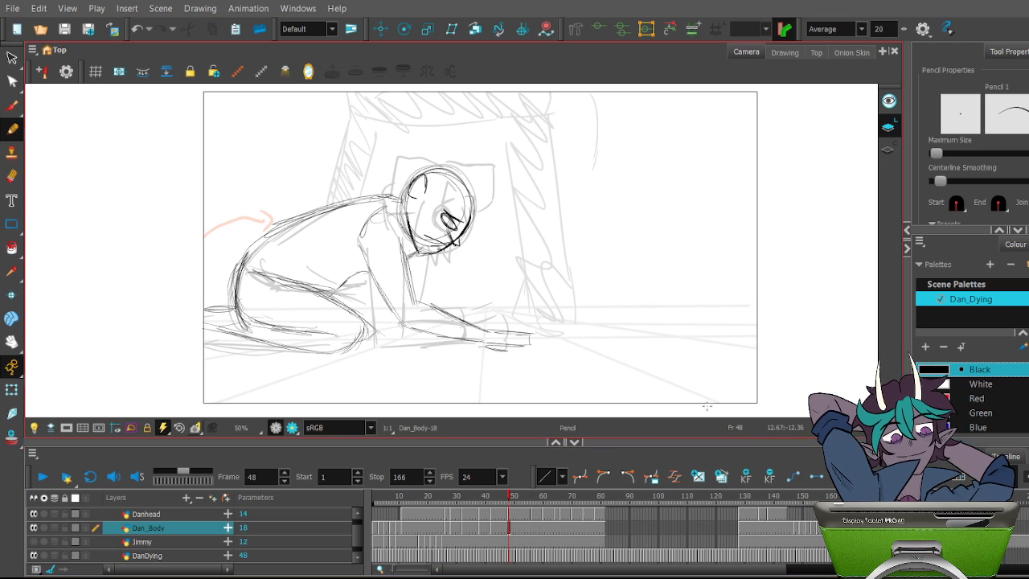
left_click(721, 475)
Duplicate the Dan_Body drawing at frame 56
left_click(536, 528)
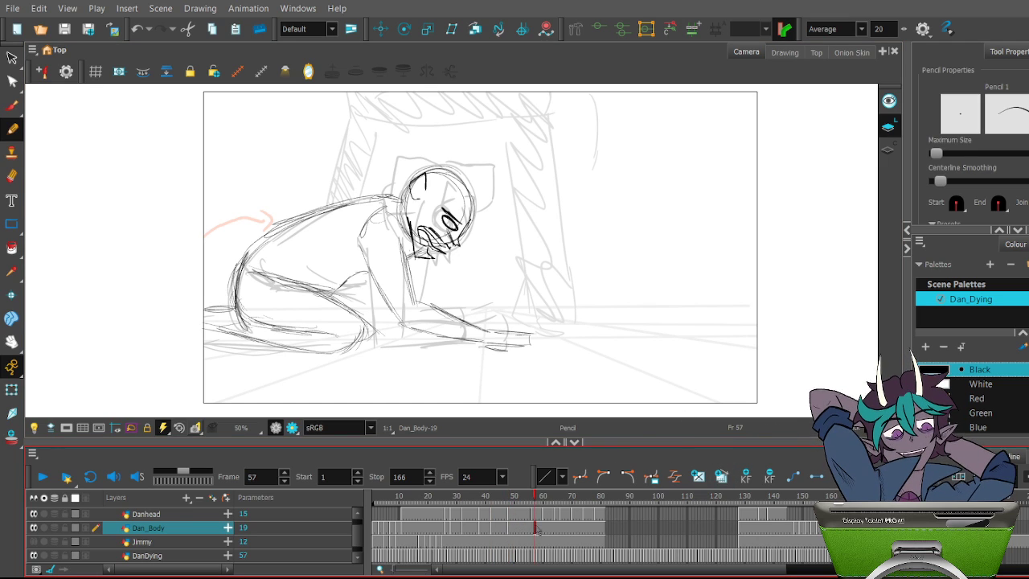
left_click(532, 496)
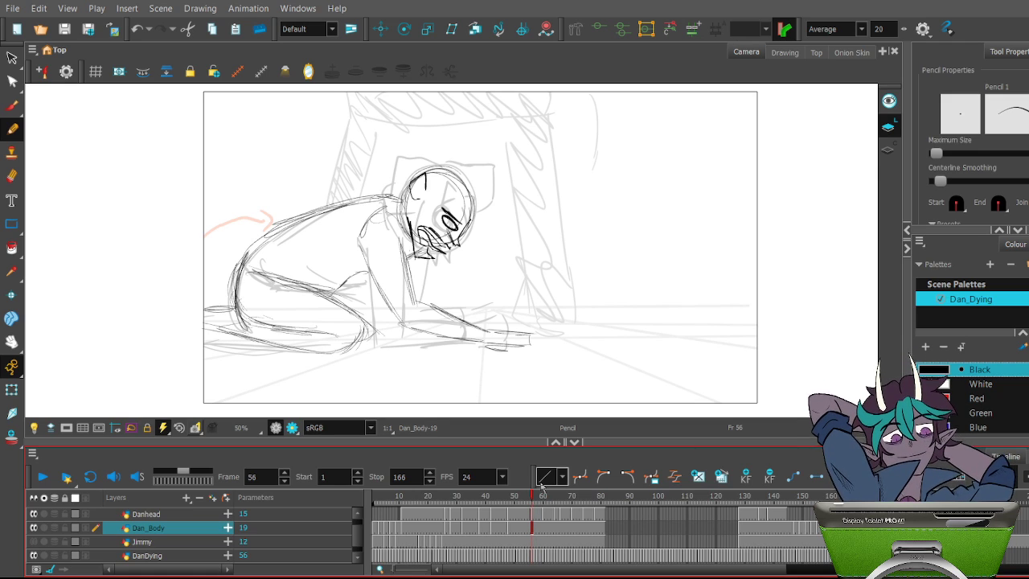
left_click(721, 477)
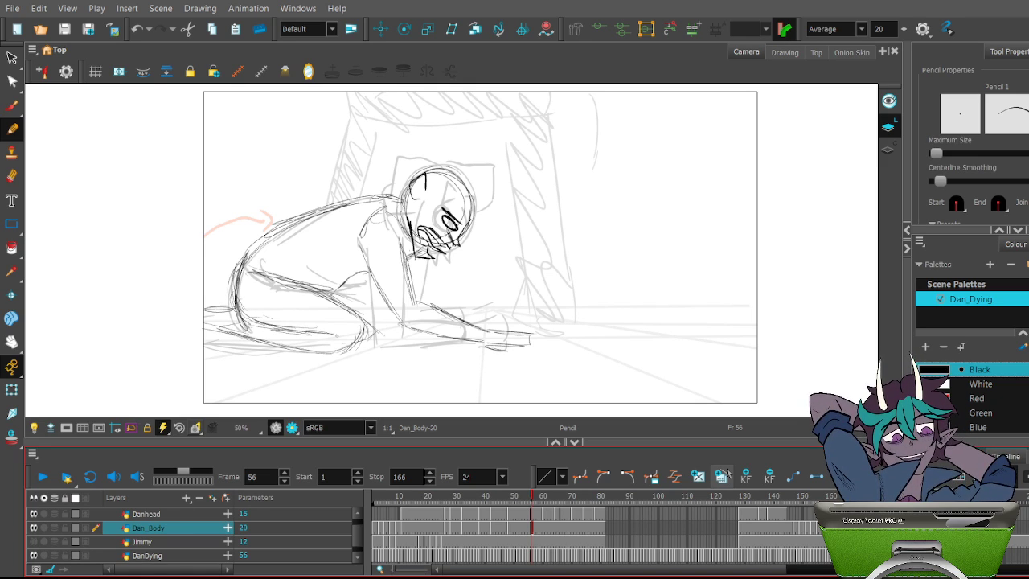
Duplicate the held Dan_Body drawing at frame 60 and again at frame 64
left_click(549, 527)
left_click(543, 527)
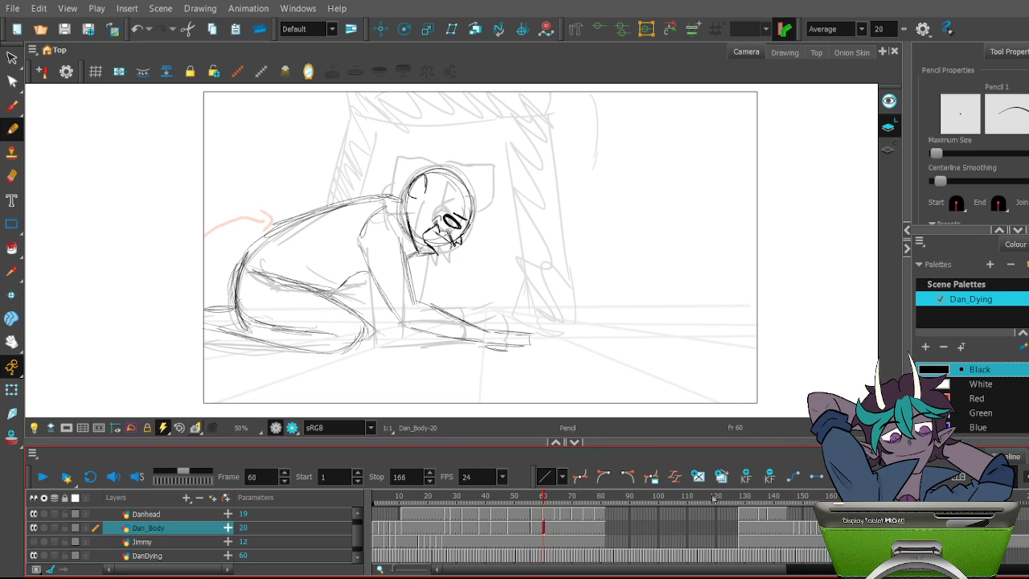
key("plus")
left_click(555, 528)
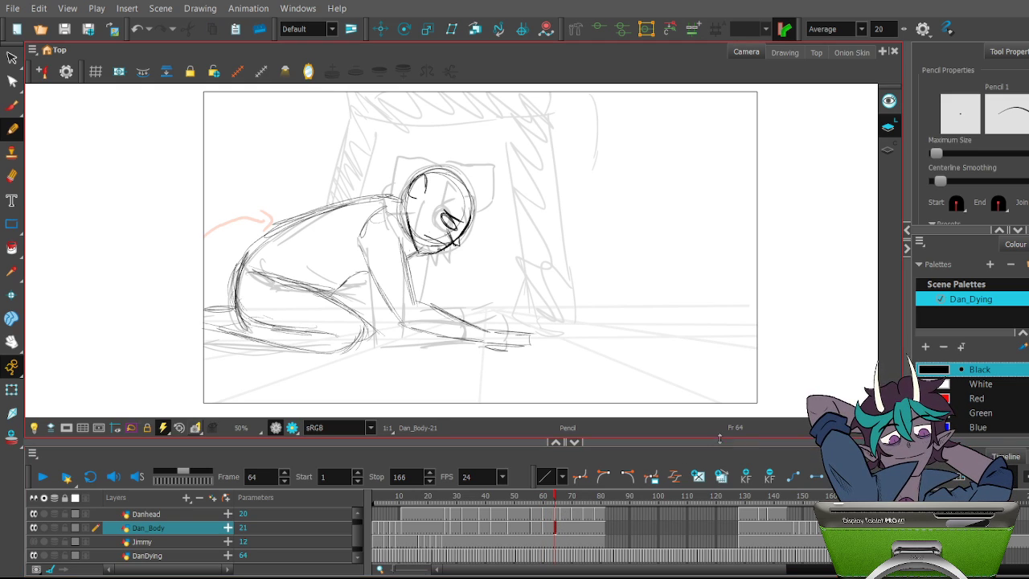
left_click(551, 496)
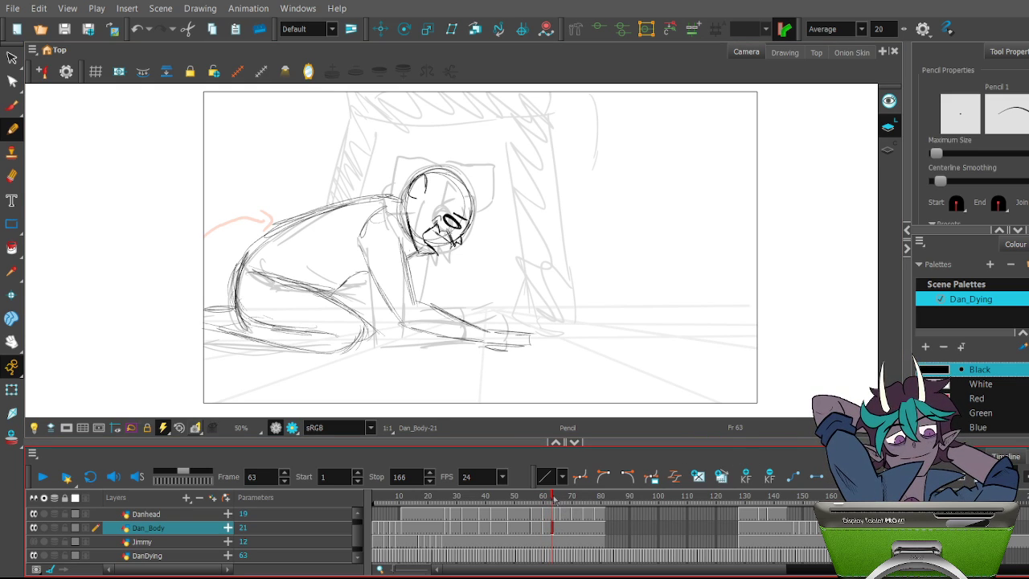
left_click(555, 495)
key("plus")
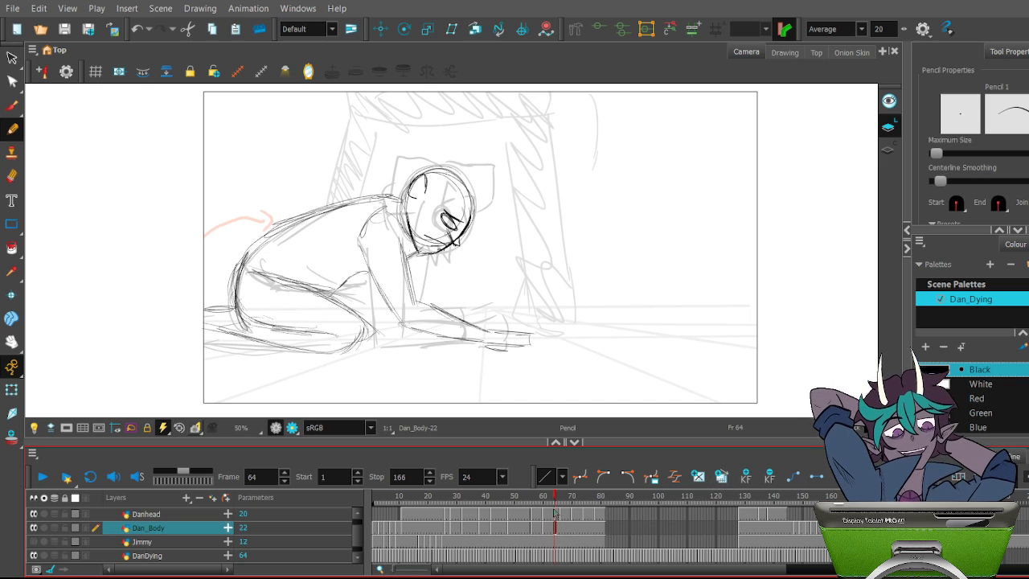
Duplicate the Dan_Body drawing between frames 64 and 70, and once more at frame 70
left_click(561, 501)
left_click(723, 477)
left_click(571, 499)
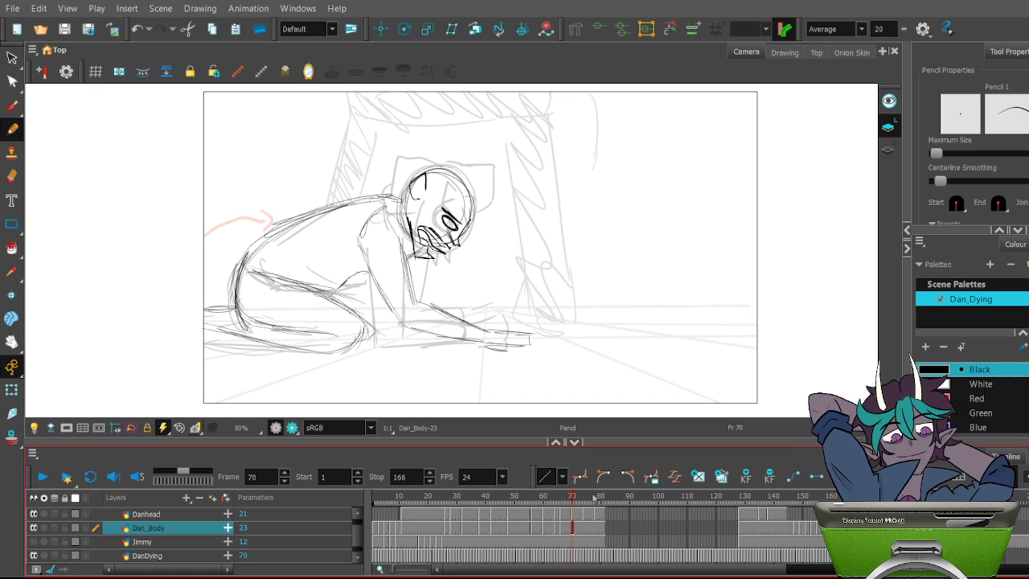
left_click(723, 477)
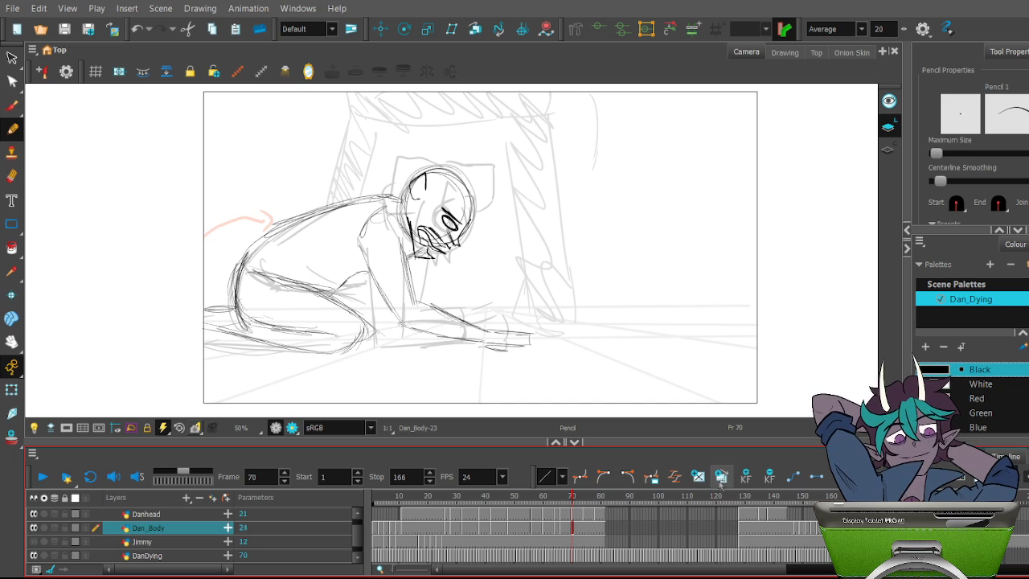
Duplicate the Dan_Body drawing between frames 70 and 78, and once more at frame 78
left_click(586, 530)
left_click(722, 477)
left_click(599, 533)
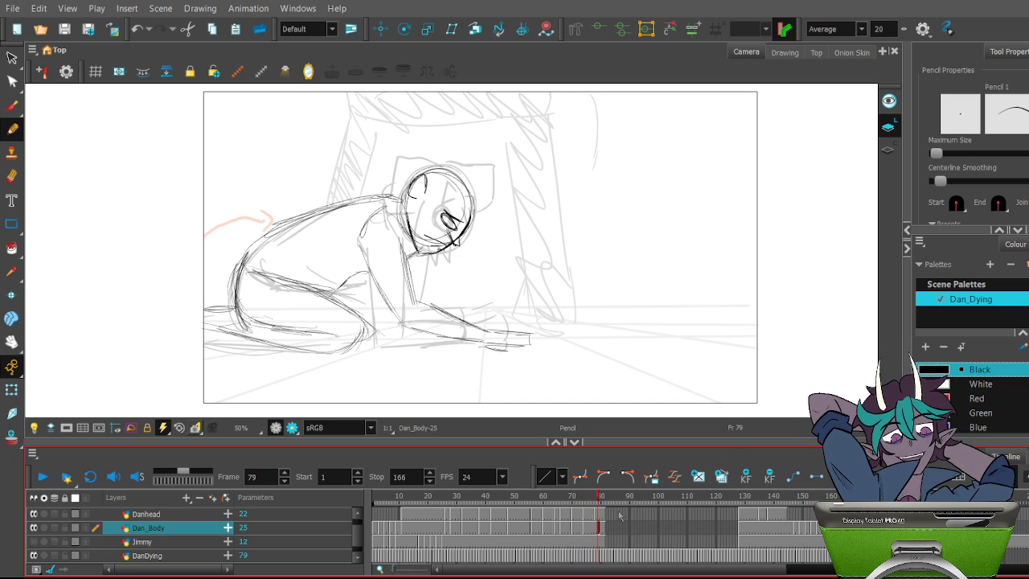
left_click(584, 530)
left_click(597, 525)
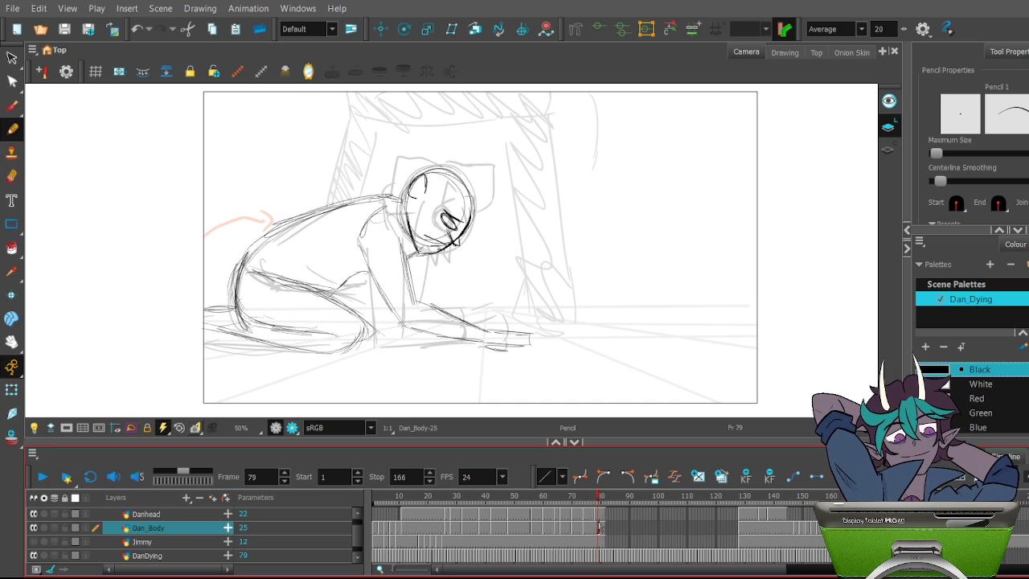
left_click(722, 477)
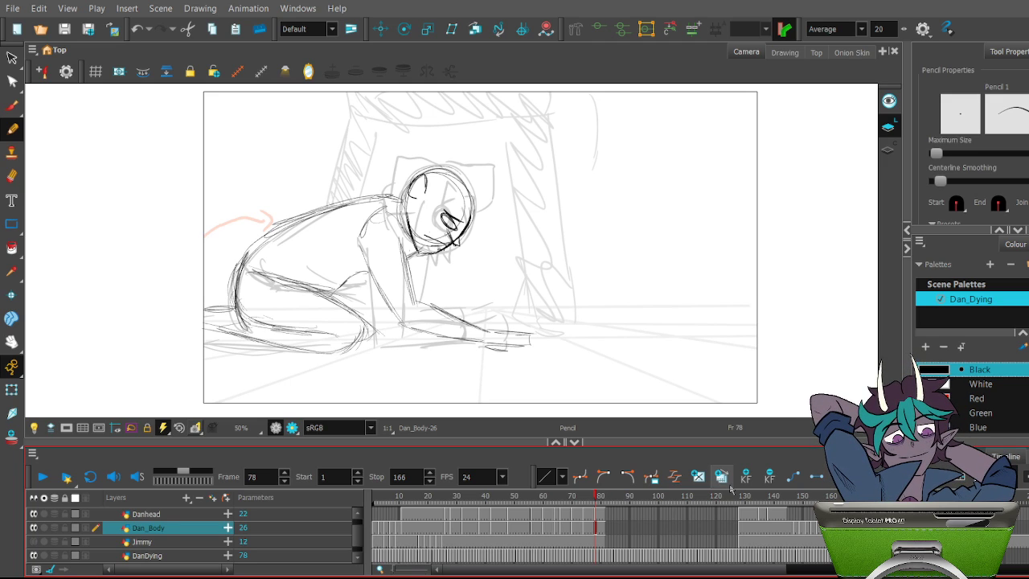
Review the Danhead and Dan_Body drawings between frames 27 and 48, comparing head and body poses
left_click(450, 532)
left_click(432, 514)
left_click(452, 521)
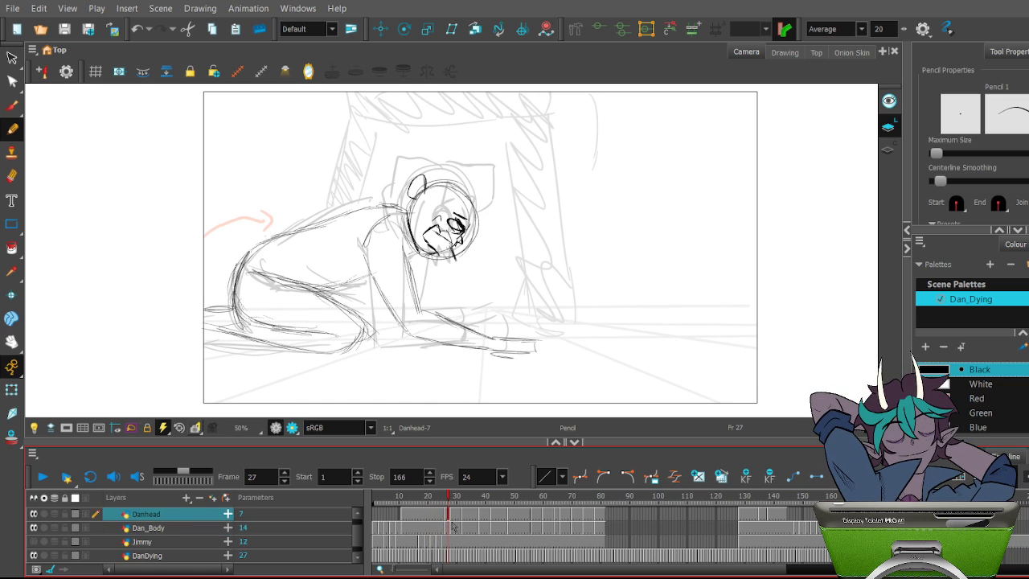
left_click(452, 527)
left_click(469, 527)
left_click(487, 527)
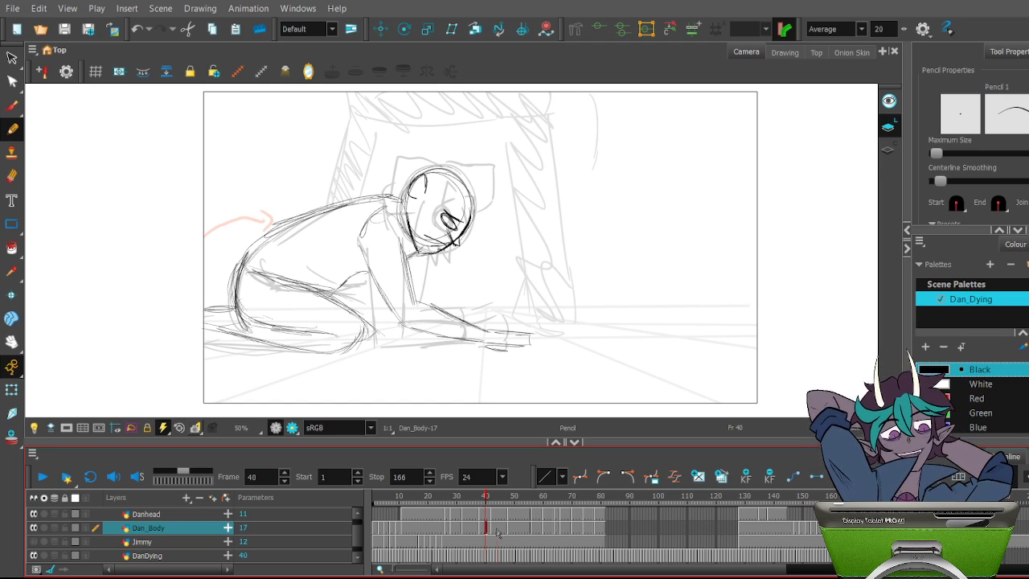
left_click(499, 527)
mouse_move(499, 522)
left_mouse_down()
mouse_move(431, 514)
mouse_move(529, 508)
mouse_move(474, 515)
mouse_move(520, 519)
mouse_move(497, 520)
left_mouse_up()
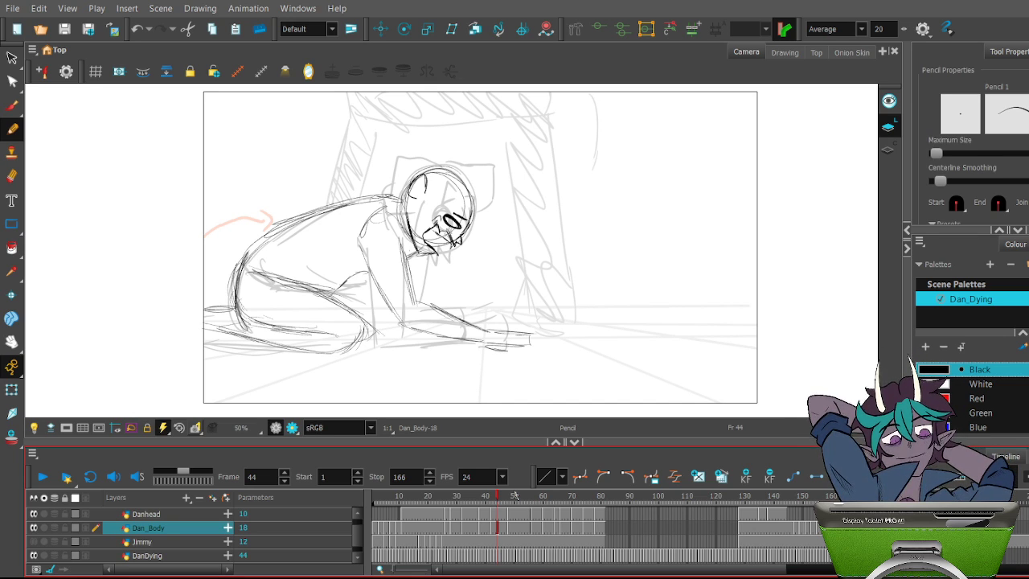
left_click(510, 530)
mouse_move(509, 496)
left_mouse_down()
mouse_move(418, 498)
mouse_move(543, 498)
mouse_move(440, 499)
mouse_move(501, 512)
mouse_move(465, 510)
mouse_move(479, 510)
left_mouse_up()
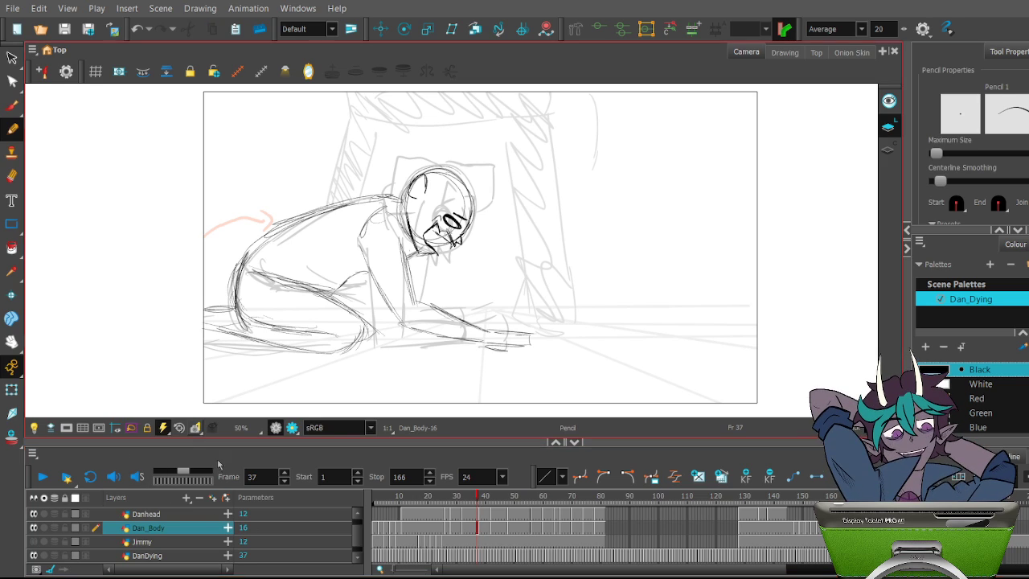
Play back the scene to review the motion, then return the playhead to frame 38
left_click(143, 478)
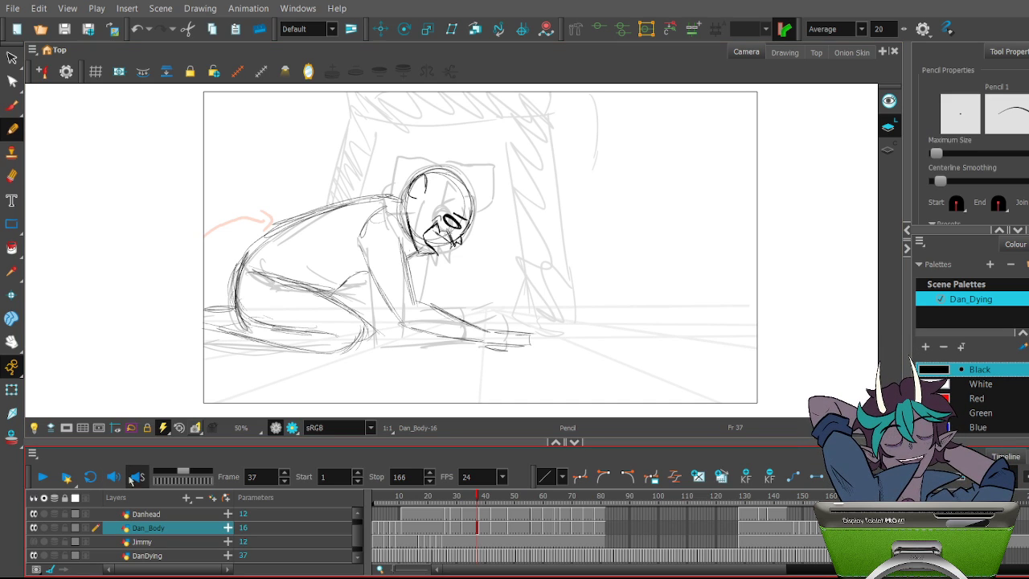
left_click(43, 481)
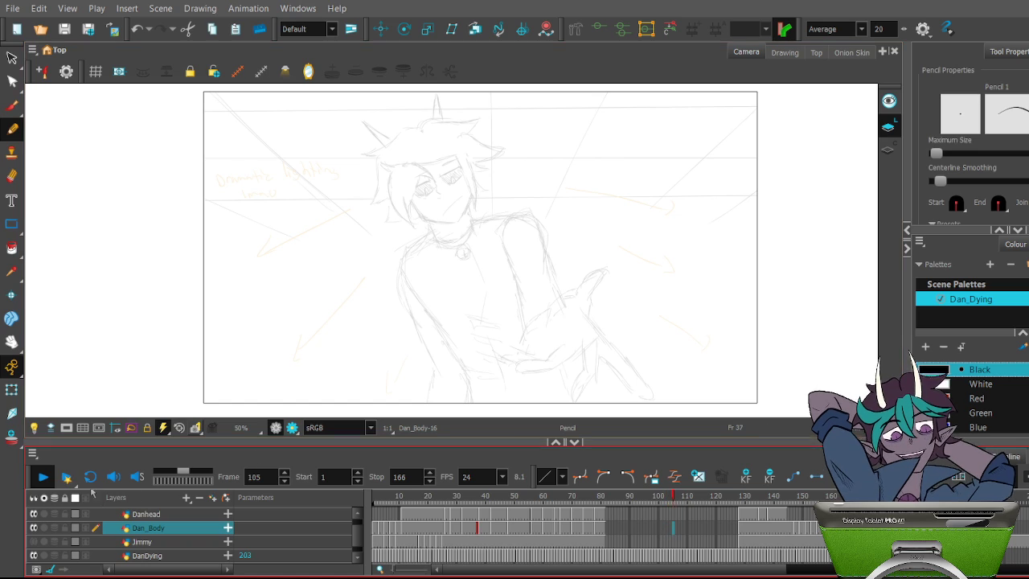
left_click(43, 477)
left_click(42, 477)
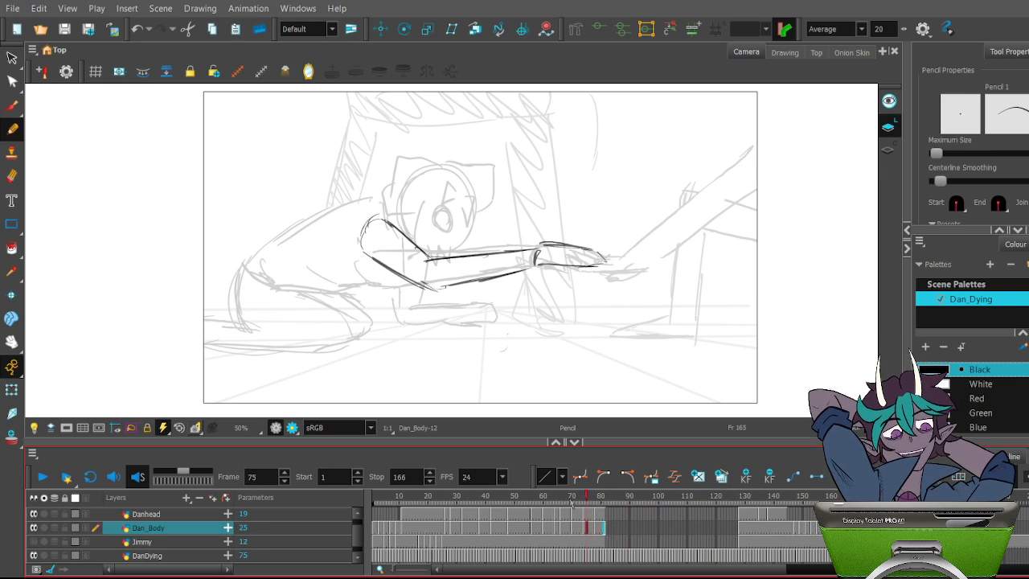
left_click(486, 505)
mouse_move(486, 505)
left_mouse_down()
mouse_move(473, 504)
mouse_move(488, 496)
mouse_move(475, 493)
left_mouse_up()
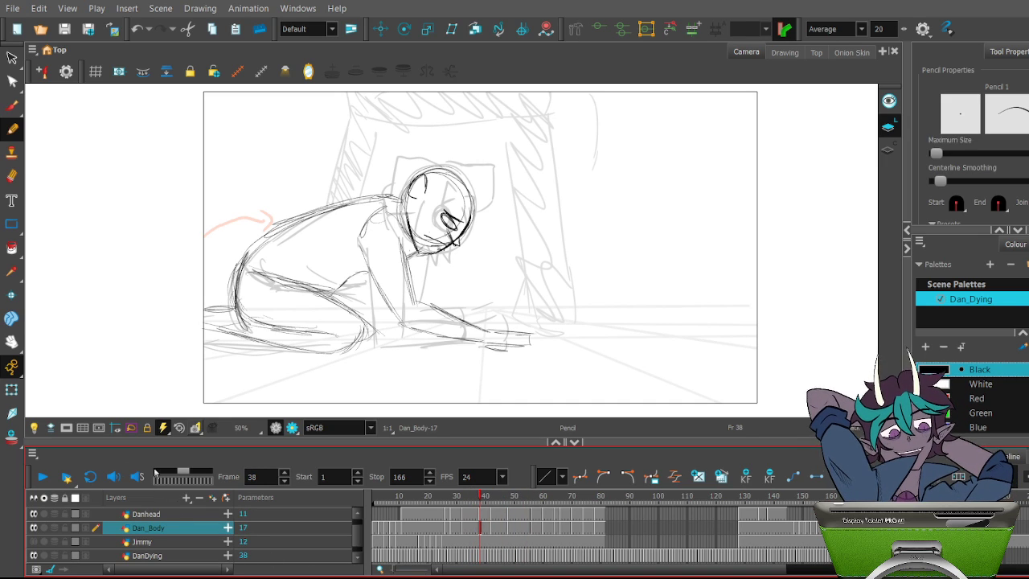
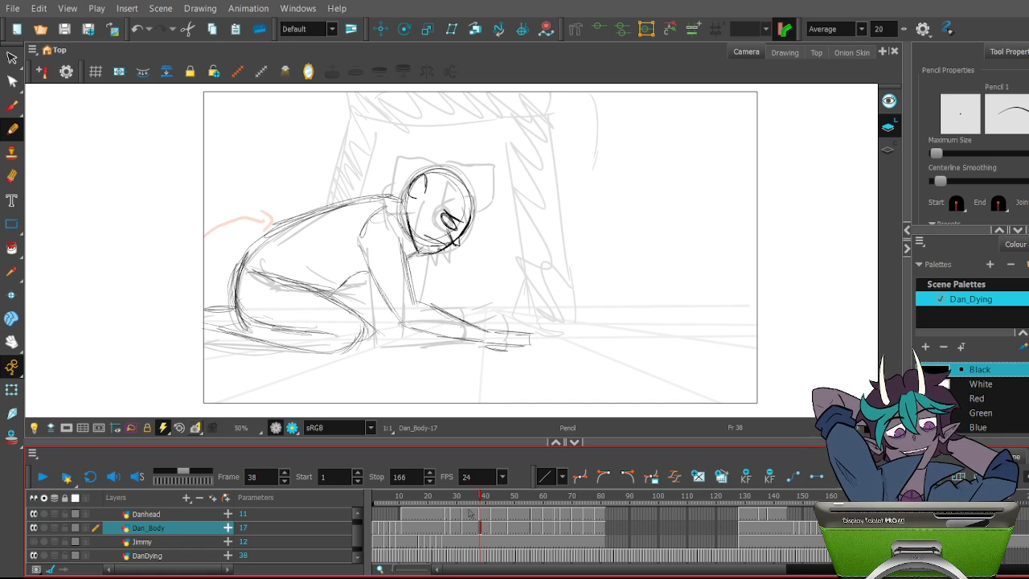
Delete the upper back outline strokes from the Dan_Body drawing at frame 32
mouse_move(474, 495)
left_mouse_down()
mouse_move(390, 493)
mouse_move(498, 495)
mouse_move(434, 485)
mouse_move(458, 481)
mouse_move(465, 491)
mouse_move(436, 492)
mouse_move(456, 492)
left_mouse_up()
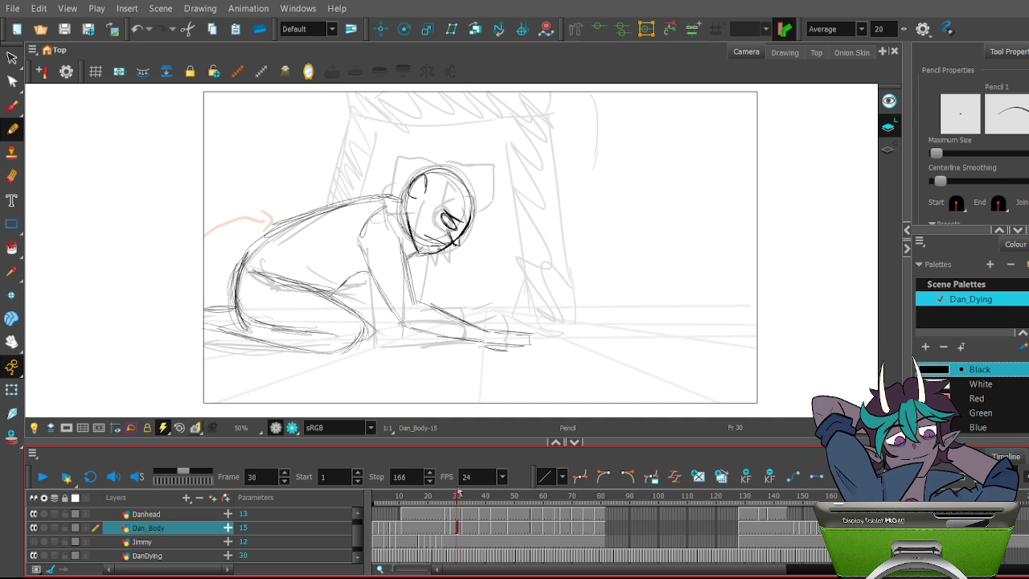
mouse_move(456, 495)
left_mouse_down()
mouse_move(405, 506)
mouse_move(452, 509)
mouse_move(422, 526)
mouse_move(444, 528)
mouse_move(436, 487)
mouse_move(446, 490)
left_mouse_up()
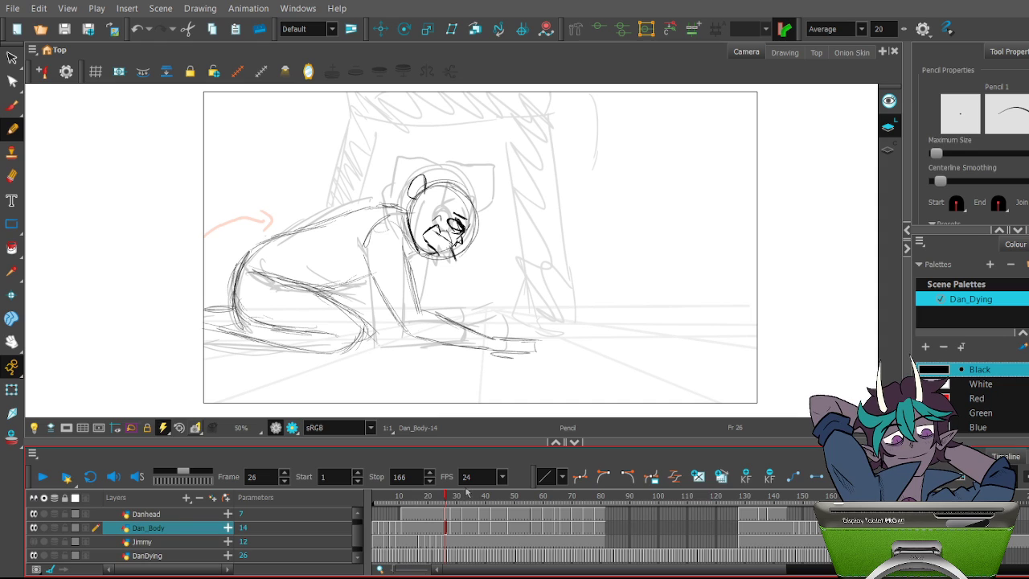
mouse_move(446, 498)
left_mouse_down()
mouse_move(434, 494)
mouse_move(472, 497)
mouse_move(463, 498)
left_mouse_up()
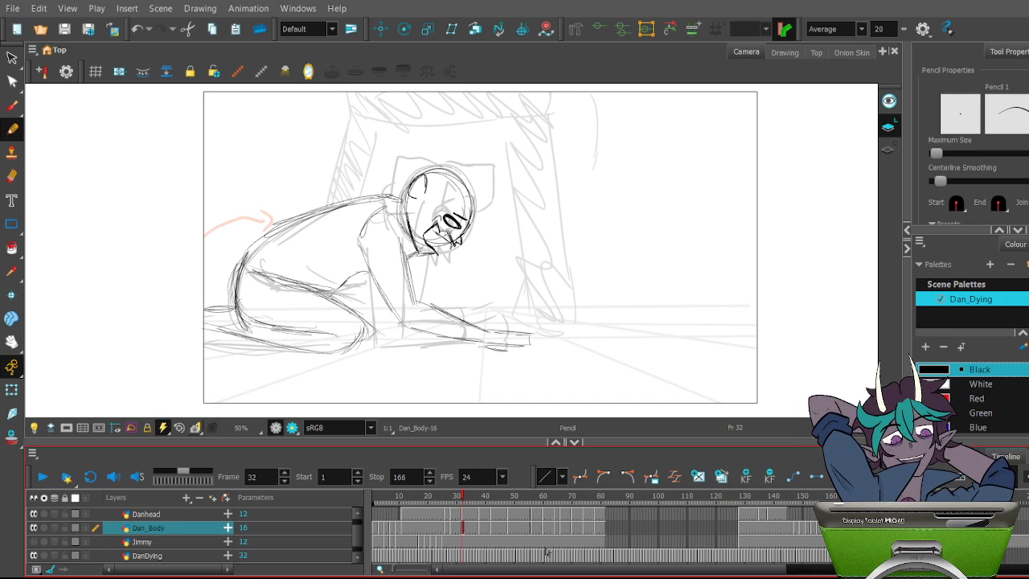
key("alt+s")
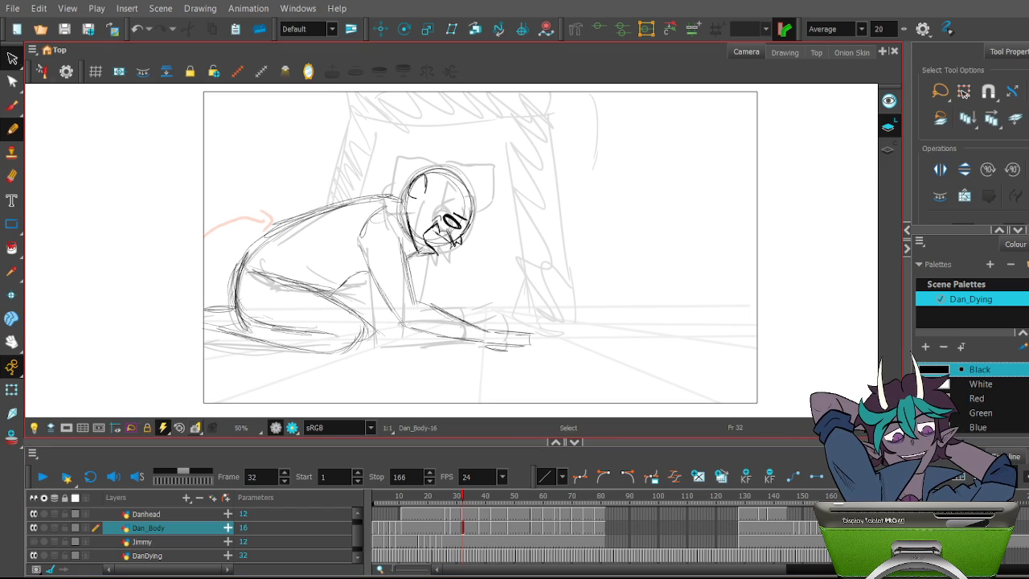
mouse_move(286, 179)
left_mouse_down()
mouse_move(269, 178)
mouse_move(331, 262)
mouse_move(355, 269)
mouse_move(350, 212)
mouse_move(277, 161)
left_mouse_up()
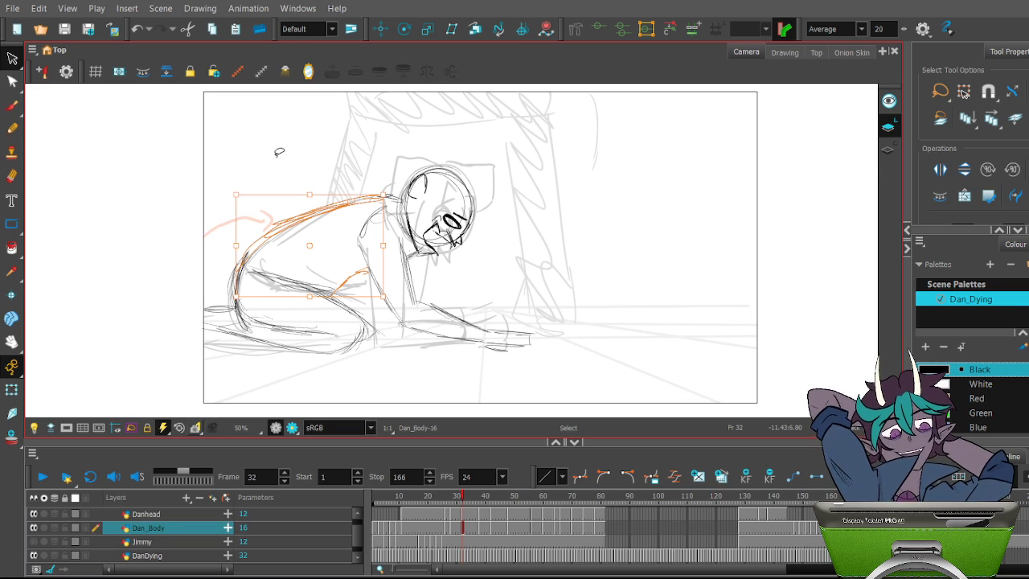
key("Delete")
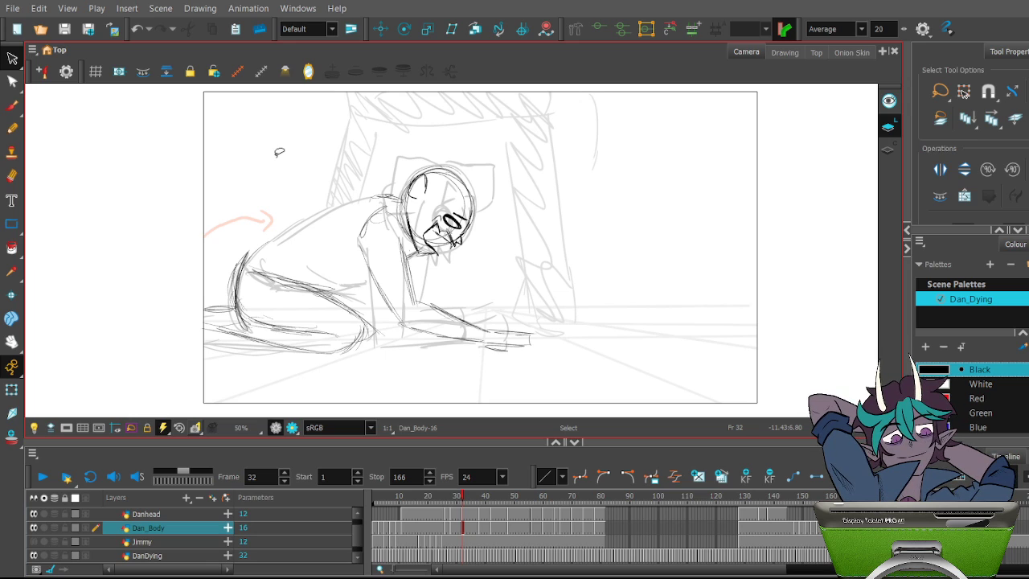
left_click(12, 128)
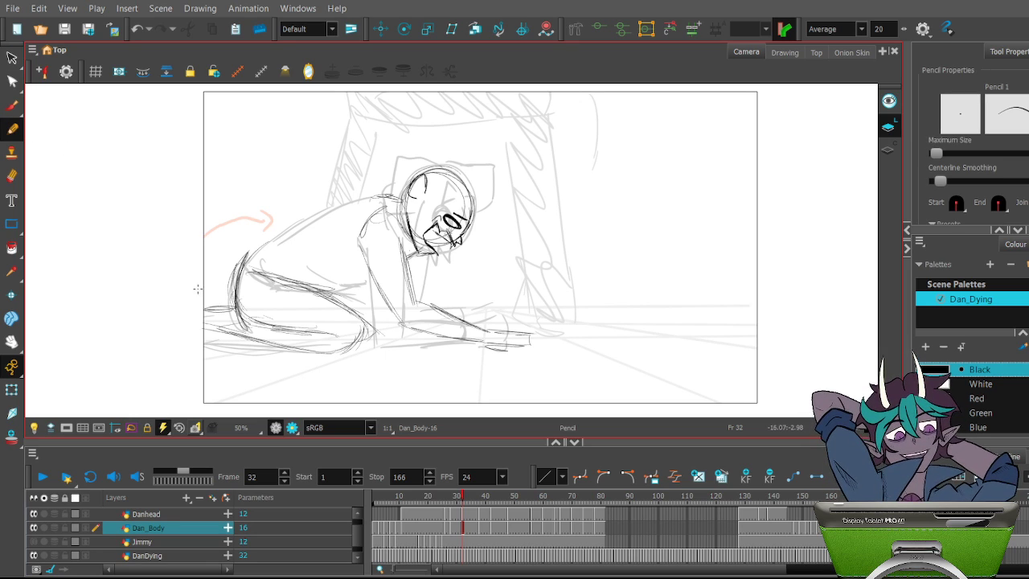
left_click_drag(243, 271, 261, 253)
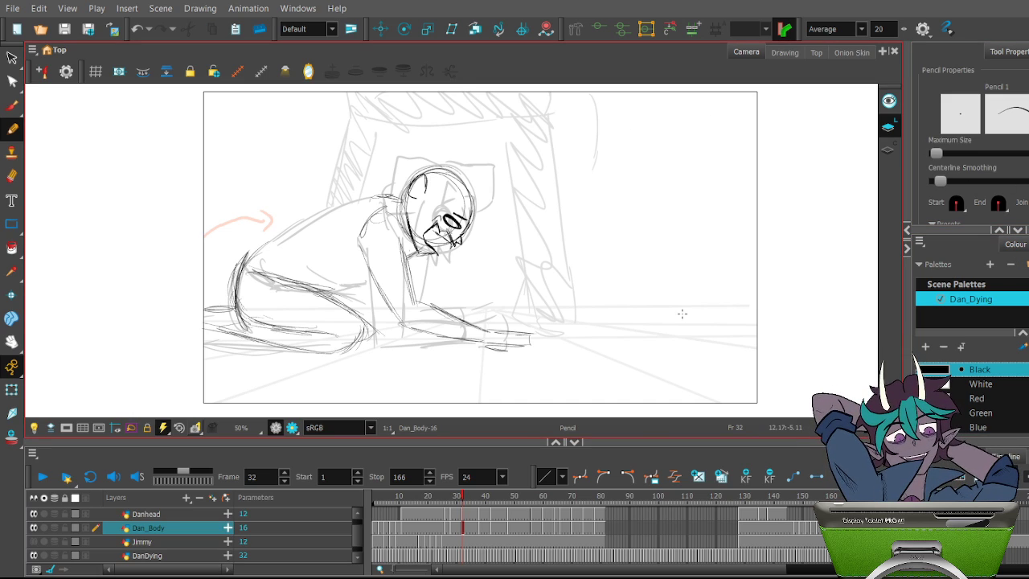
Select the head and arm strokes at frame 32 and rotate them downward about a pivot near the hips
key("alt+s")
mouse_move(406, 130)
left_mouse_down()
mouse_move(449, 376)
mouse_move(521, 165)
left_mouse_up()
left_click(553, 105)
mouse_move(434, 129)
left_mouse_down()
mouse_move(345, 166)
mouse_move(398, 313)
mouse_move(599, 336)
mouse_move(414, 130)
left_mouse_up()
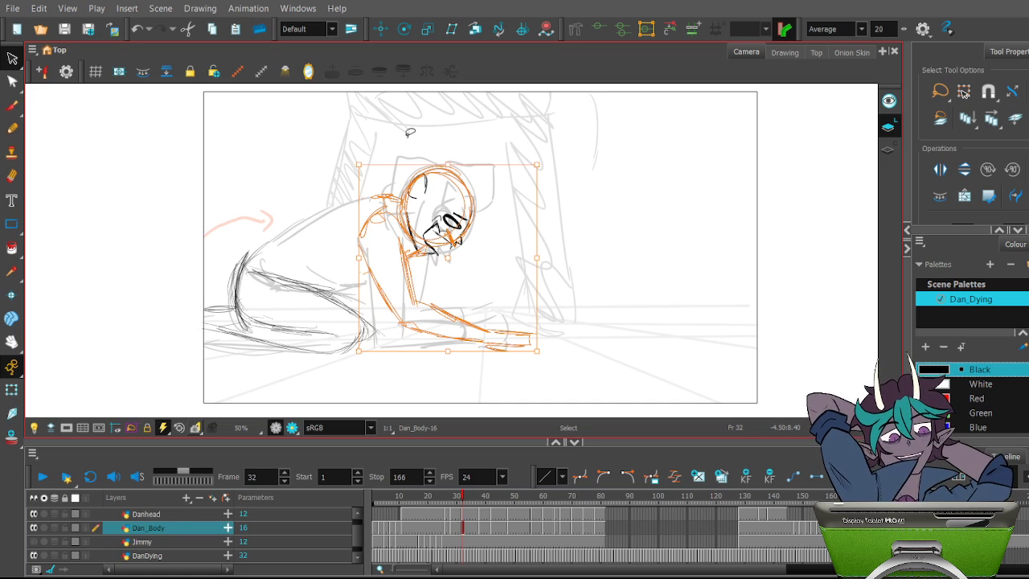
left_click(444, 257)
key("ctrl+z")
left_click_drag(547, 160, 555, 185)
key("ctrl+z")
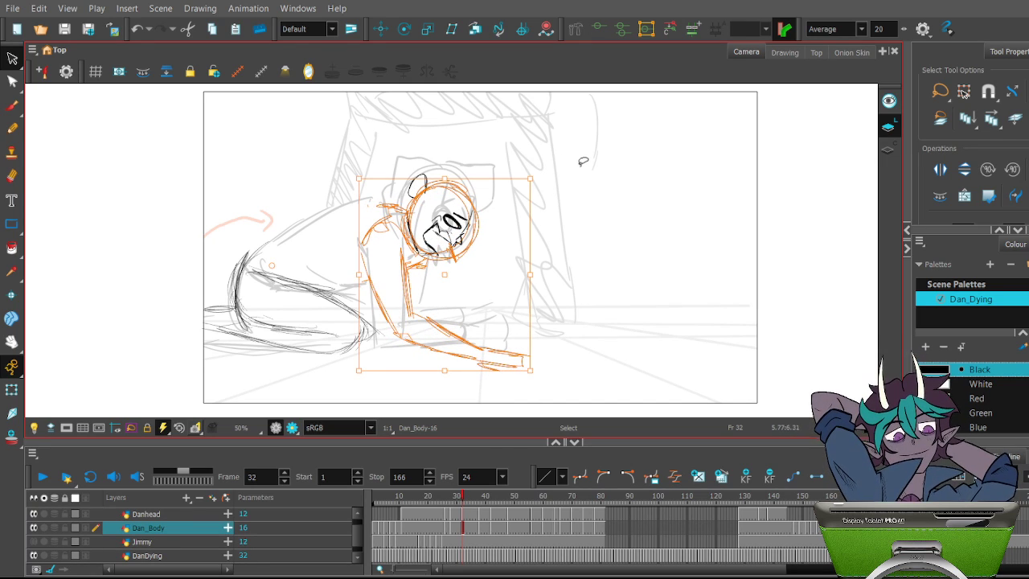
left_click(584, 161)
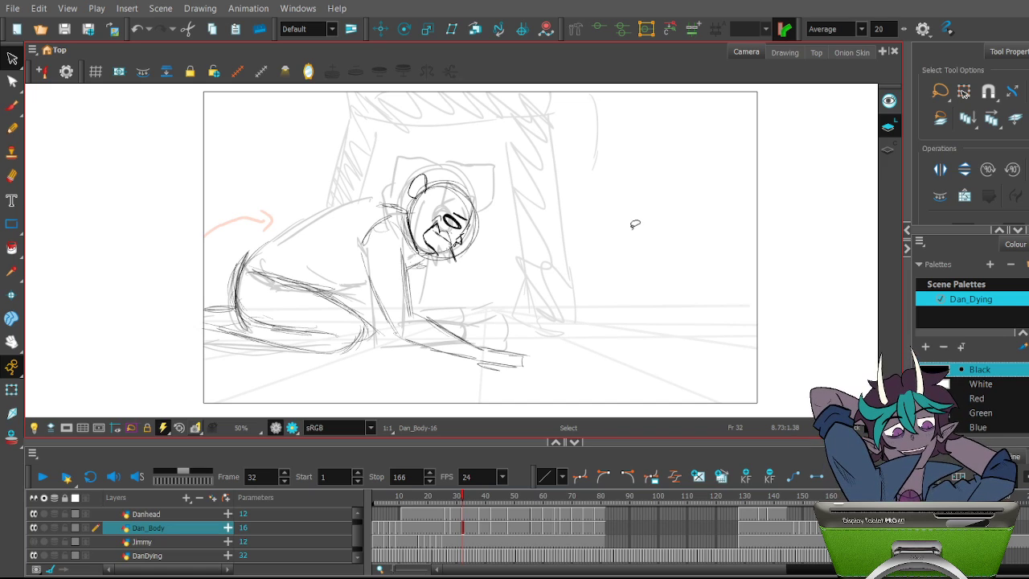
Rotate the arm strokes back up about a shoulder pivot so the hand rests on the floor
mouse_move(424, 286)
left_mouse_down()
mouse_move(385, 230)
mouse_move(368, 225)
mouse_move(393, 297)
mouse_move(526, 366)
mouse_move(530, 221)
left_mouse_up()
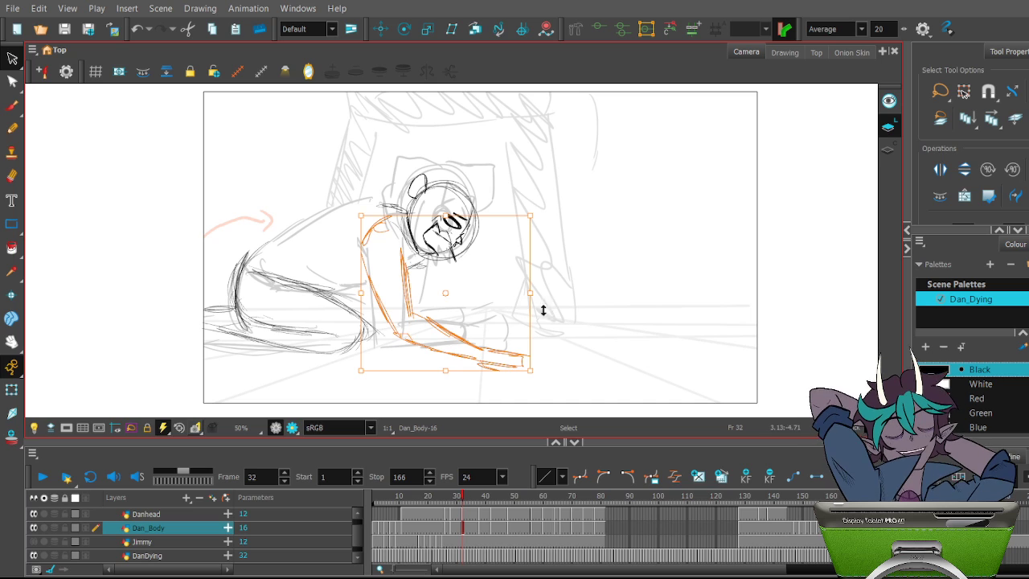
left_click_drag(445, 292, 381, 240)
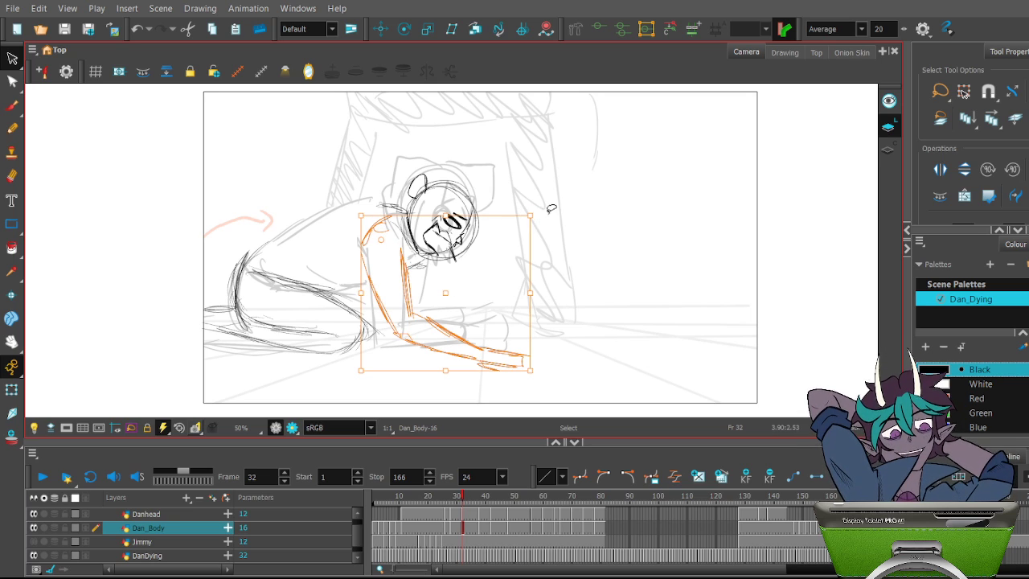
left_click_drag(542, 214, 536, 193)
left_click(562, 163)
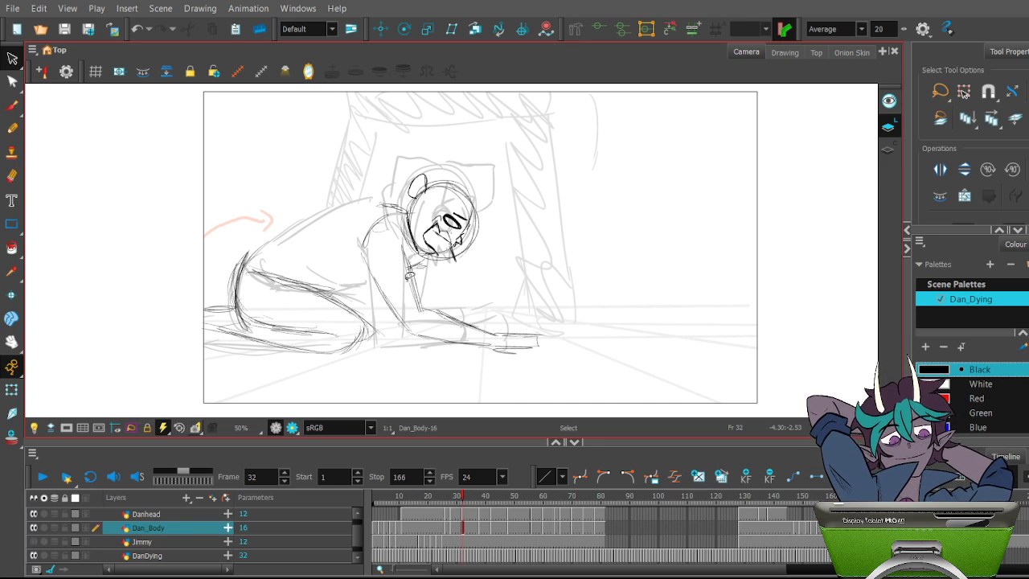
mouse_move(397, 223)
left_mouse_down()
mouse_move(361, 269)
mouse_move(493, 364)
mouse_move(499, 288)
mouse_move(408, 278)
mouse_move(394, 218)
left_mouse_up()
left_click(547, 172)
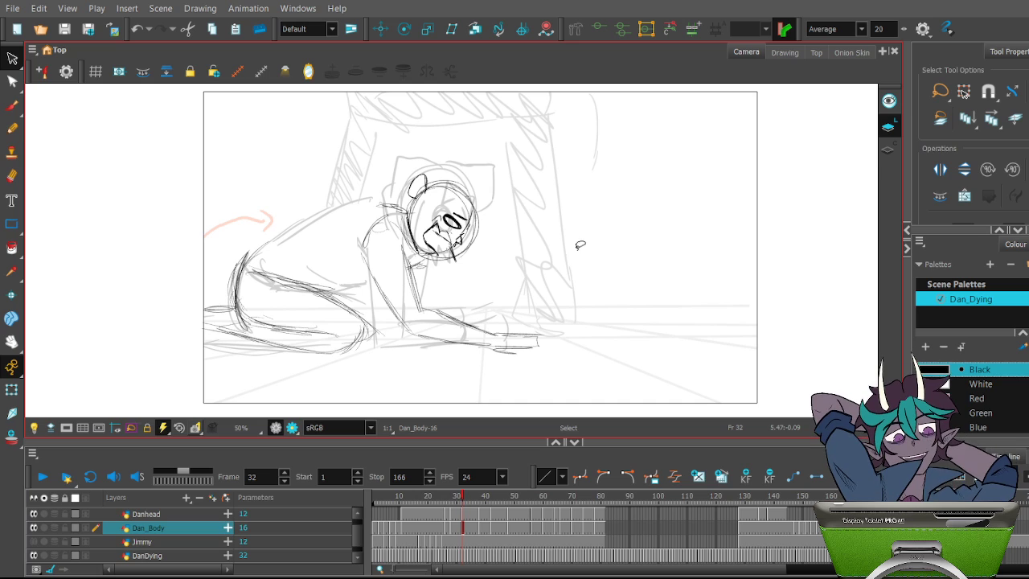
Sketch short pencil strokes for the lower back rising from the hips in the Dan_Body drawing at frame 32
left_click(14, 129)
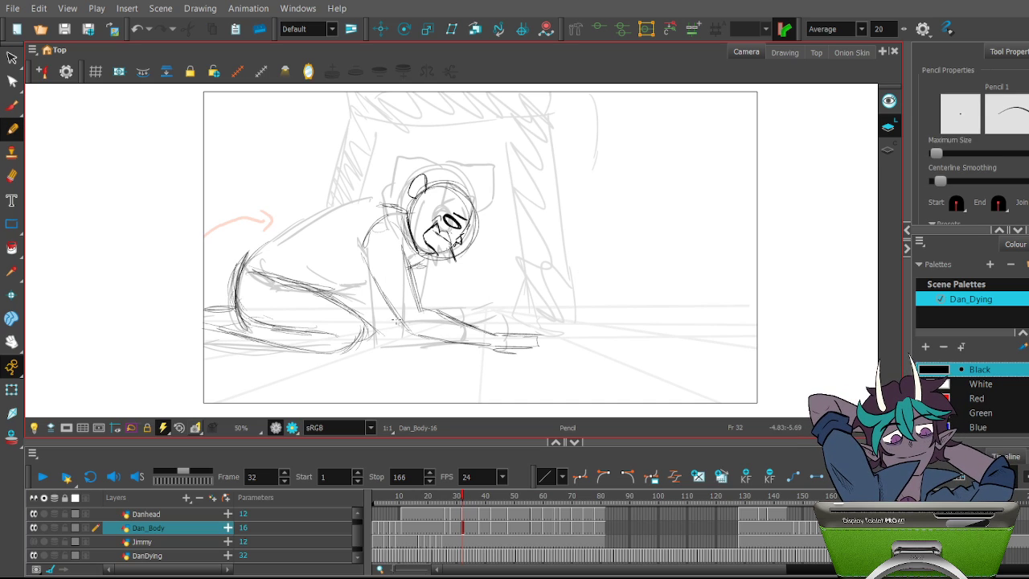
mouse_move(239, 267)
left_mouse_down()
mouse_move(285, 229)
mouse_move(310, 224)
left_mouse_up()
left_click_drag(247, 245, 330, 224)
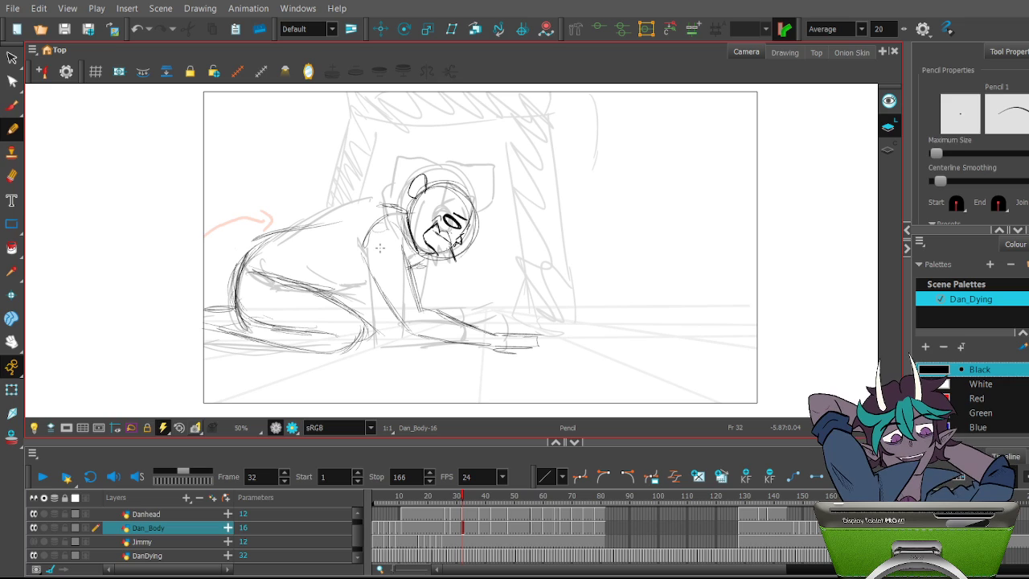
key("ctrl+z")
key("ctrl+z")
key("ctrl+z")
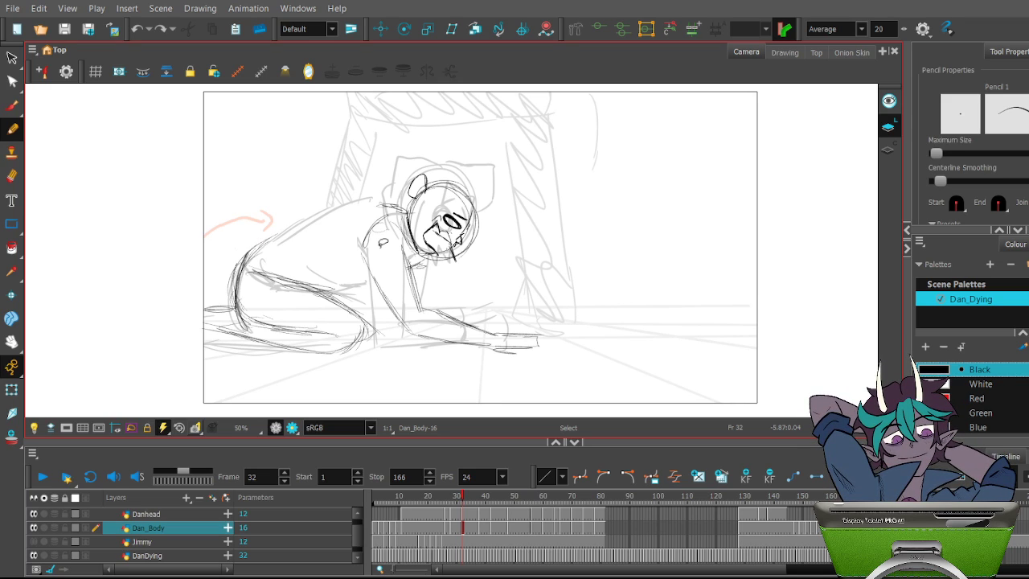
mouse_move(246, 255)
left_mouse_down()
mouse_move(337, 225)
mouse_move(304, 242)
left_mouse_up()
key("ctrl+z")
key("ctrl+z")
key("ctrl+z")
key("ctrl+z")
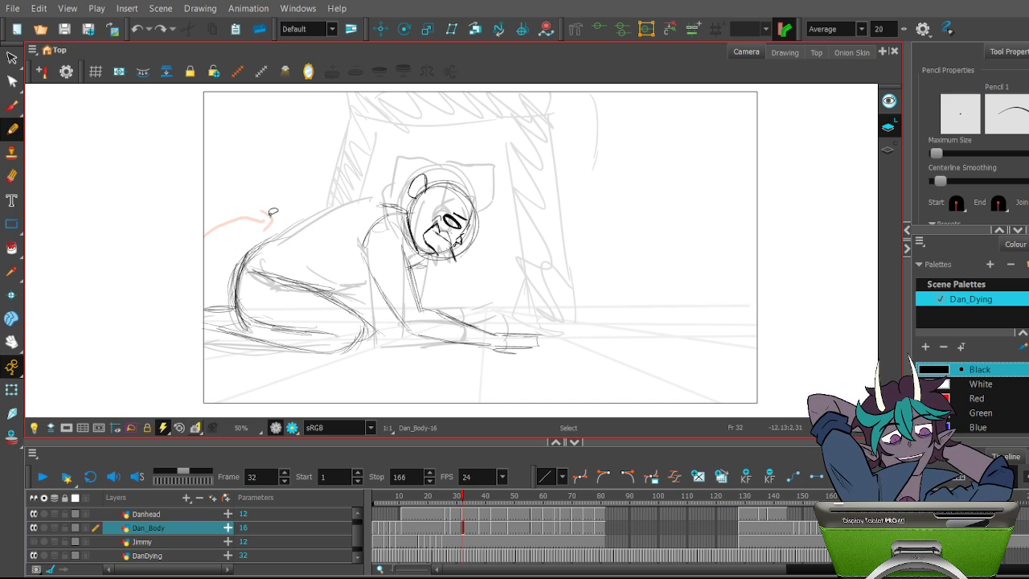
left_click_drag(246, 259, 389, 201)
key("ctrl+z")
key("ctrl+z")
key("ctrl+z")
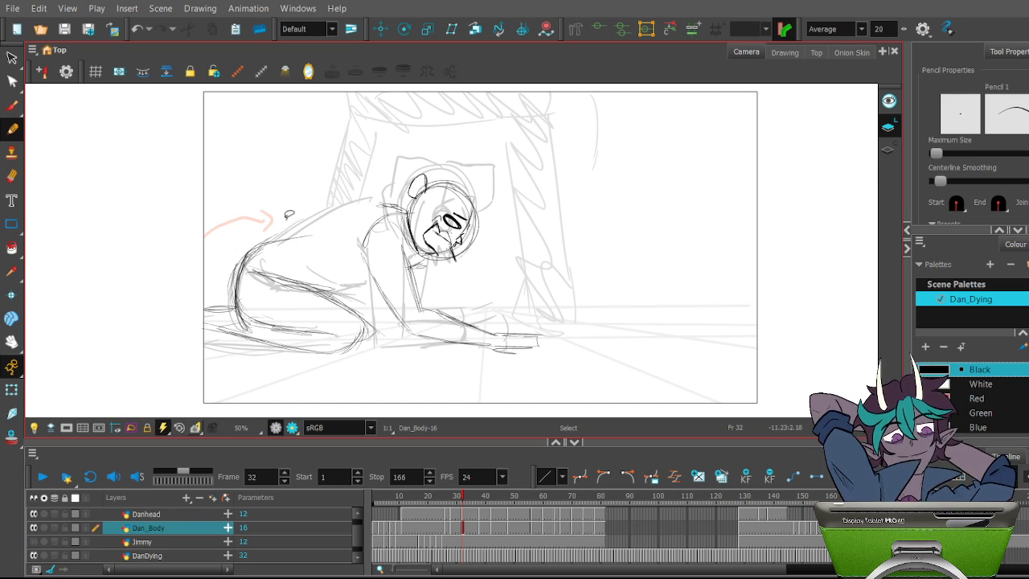
Redraw the back outline from the hips up to the neck and add a belly line toward the arm at frame 32
left_click_drag(256, 249, 395, 200)
left_click_drag(305, 238, 335, 225)
key("ctrl+z")
left_click_drag(262, 244, 341, 223)
left_click_drag(349, 218, 368, 207)
left_click_drag(320, 286, 367, 273)
key("ctrl+z")
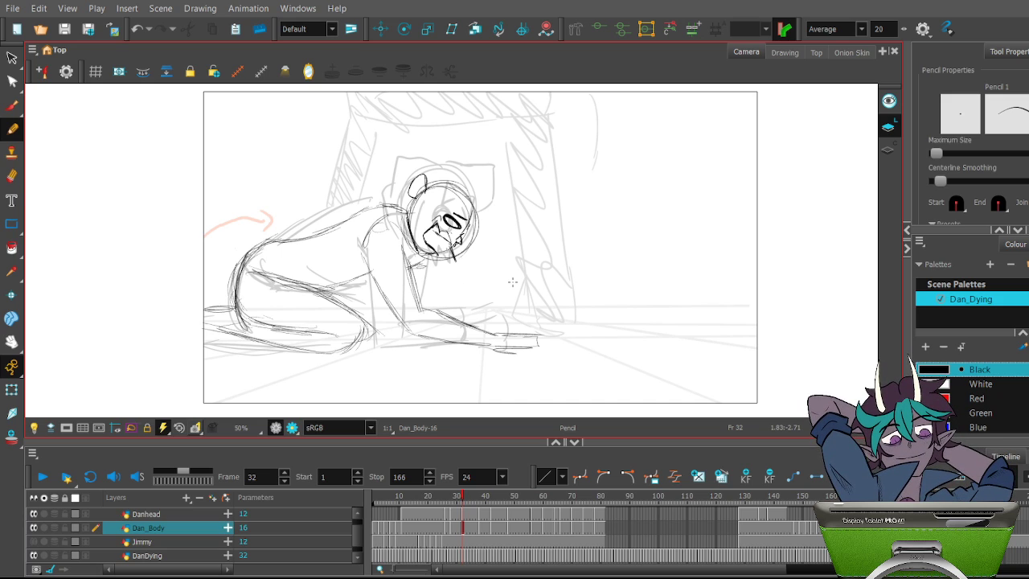
Move the small chest strokes below the chin up and slightly back so they meet the jaw
left_click(12, 58)
left_click(416, 255)
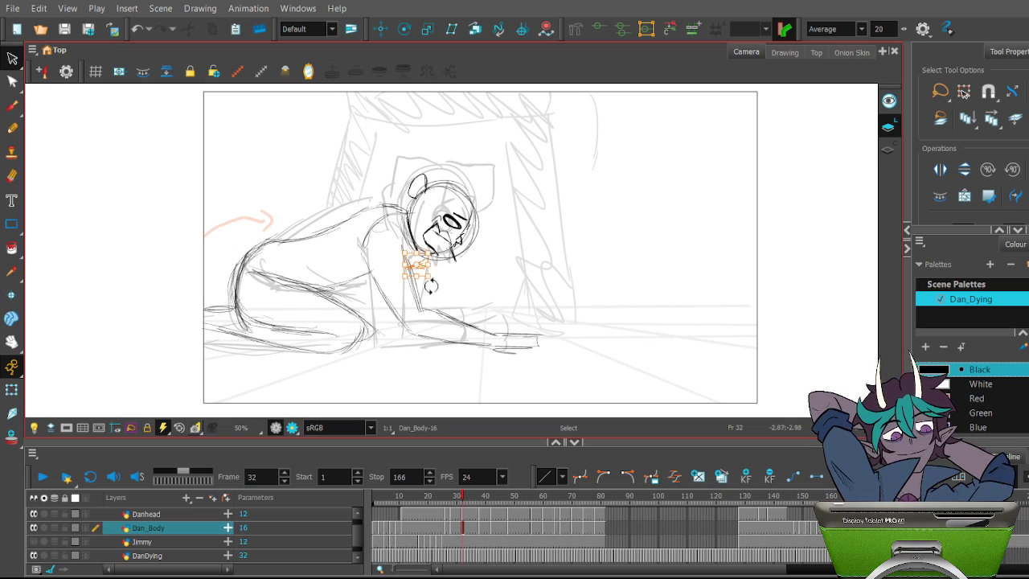
left_click(414, 261)
left_click_drag(420, 266, 414, 254)
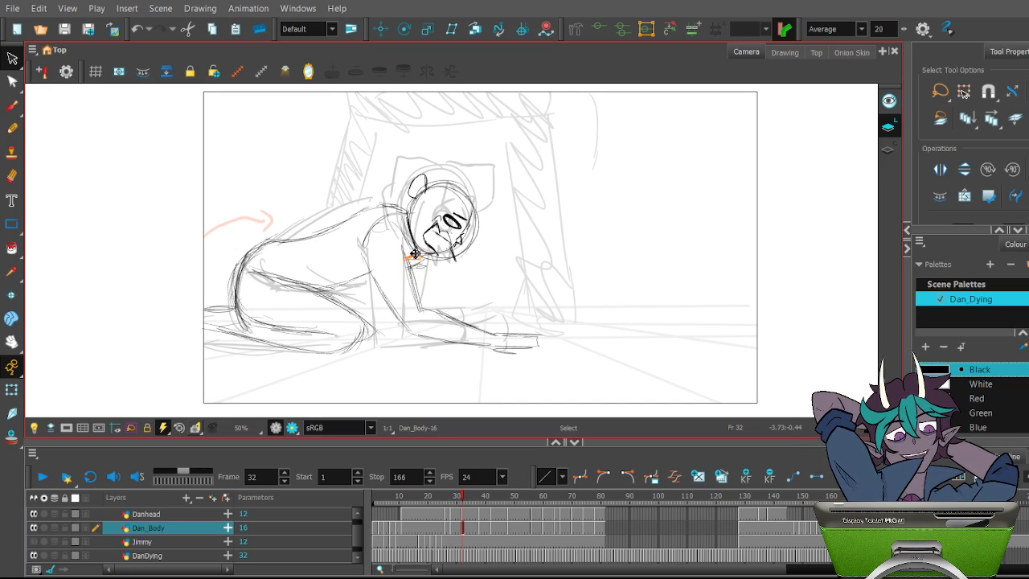
left_click(568, 161)
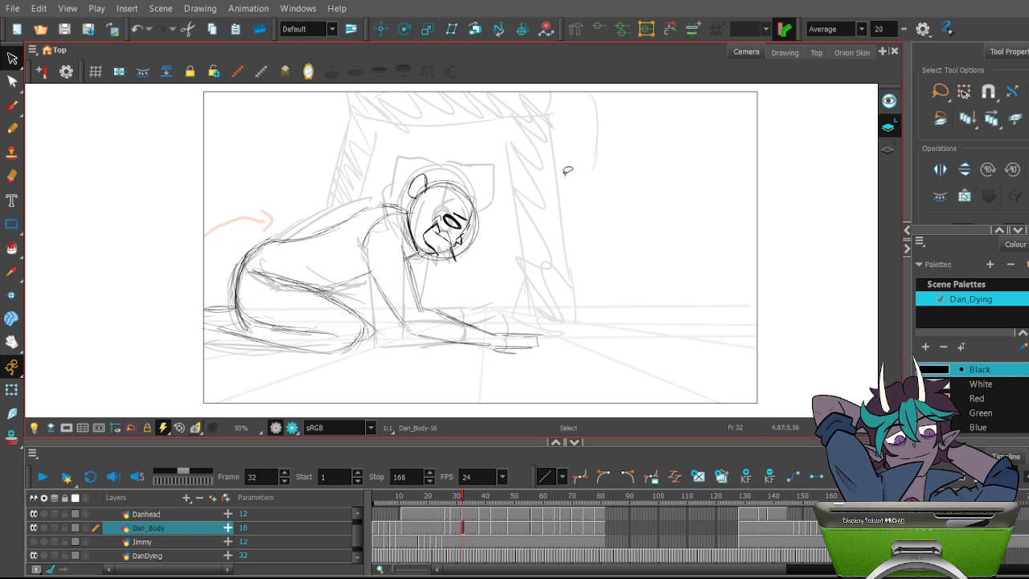
mouse_move(447, 141)
left_mouse_down()
mouse_move(504, 278)
mouse_move(463, 283)
mouse_move(436, 272)
mouse_move(409, 228)
mouse_move(409, 188)
mouse_move(452, 138)
left_mouse_up()
left_click(484, 126)
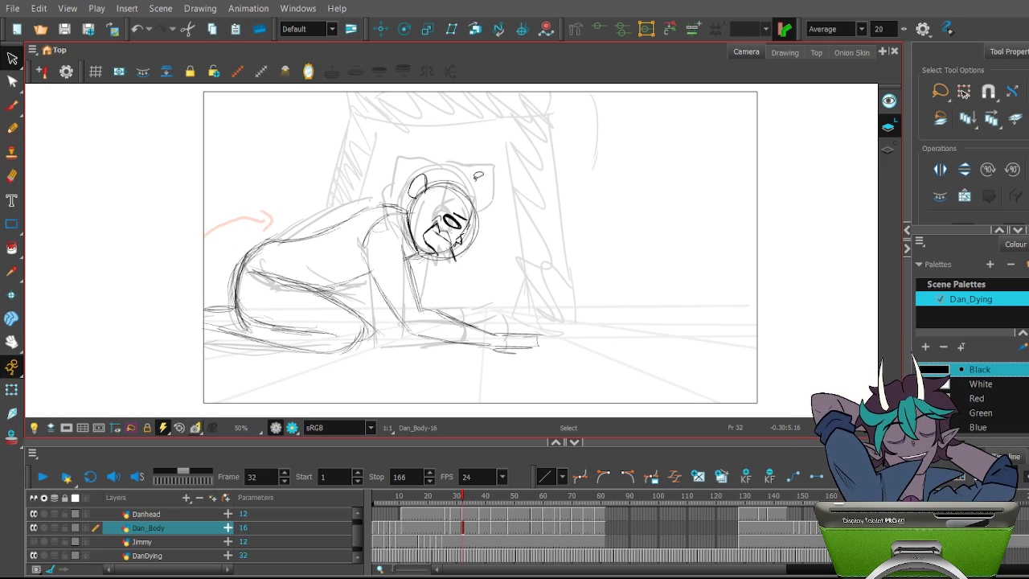
mouse_move(321, 184)
left_mouse_down()
mouse_move(384, 313)
mouse_move(338, 188)
mouse_move(322, 185)
left_mouse_up()
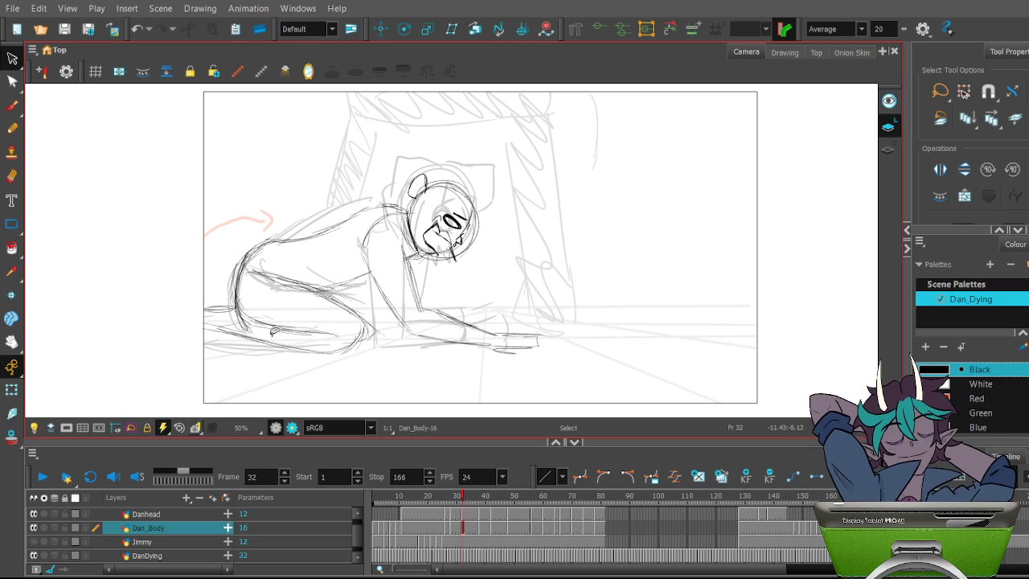
left_click(14, 128)
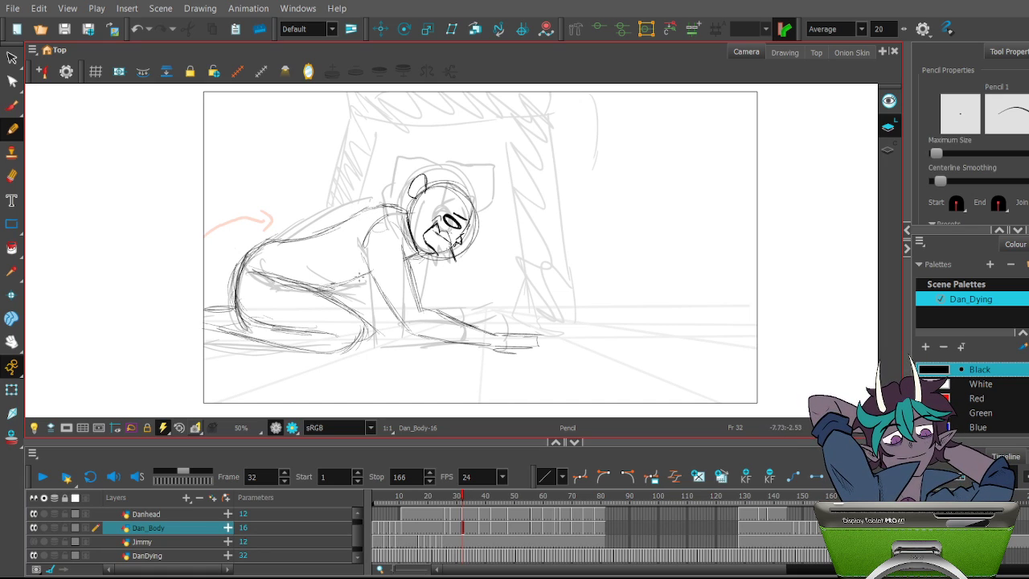
left_click(12, 58)
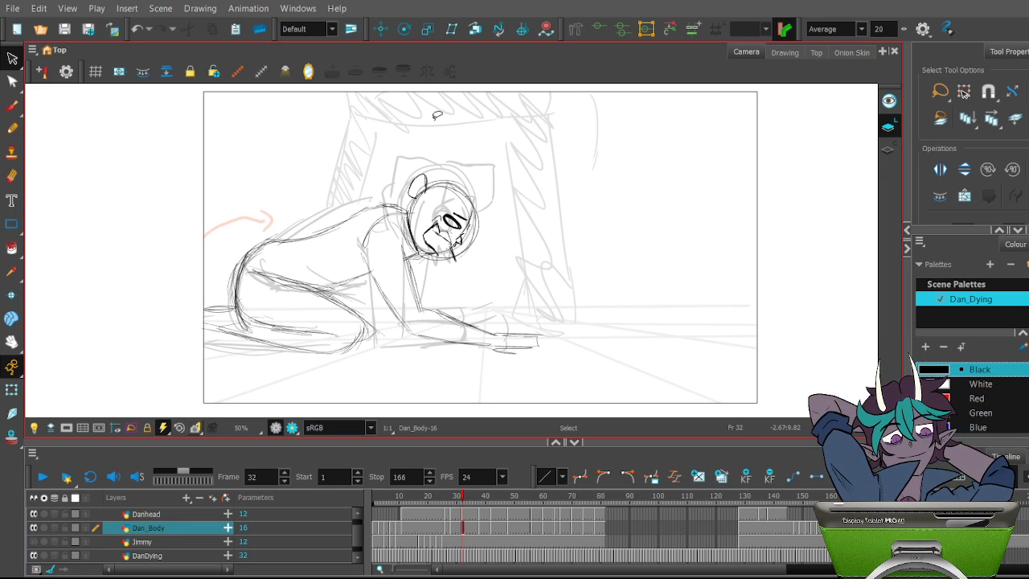
Select the forearm and hand strokes at frame 32 and rotate them slightly upward about the elbow
mouse_move(438, 283)
left_mouse_down()
mouse_move(389, 292)
mouse_move(472, 383)
mouse_move(563, 321)
left_mouse_up()
left_click(547, 240)
mouse_move(445, 286)
left_mouse_down()
mouse_move(482, 383)
mouse_move(486, 268)
left_mouse_up()
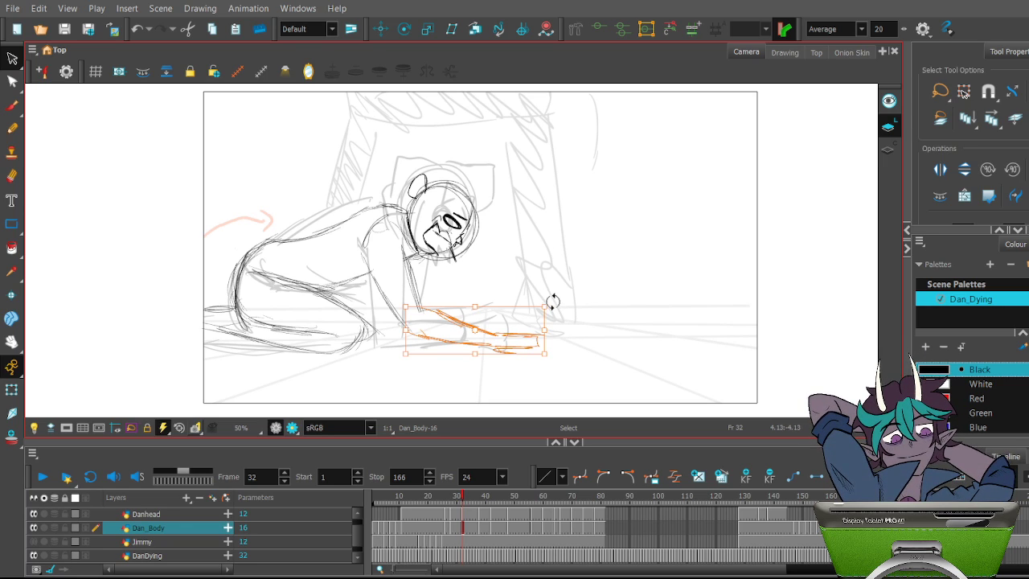
mouse_move(555, 299)
left_mouse_down()
mouse_move(549, 286)
mouse_move(542, 298)
left_mouse_up()
key("ctrl+z")
key("ctrl+z")
key("ctrl+z")
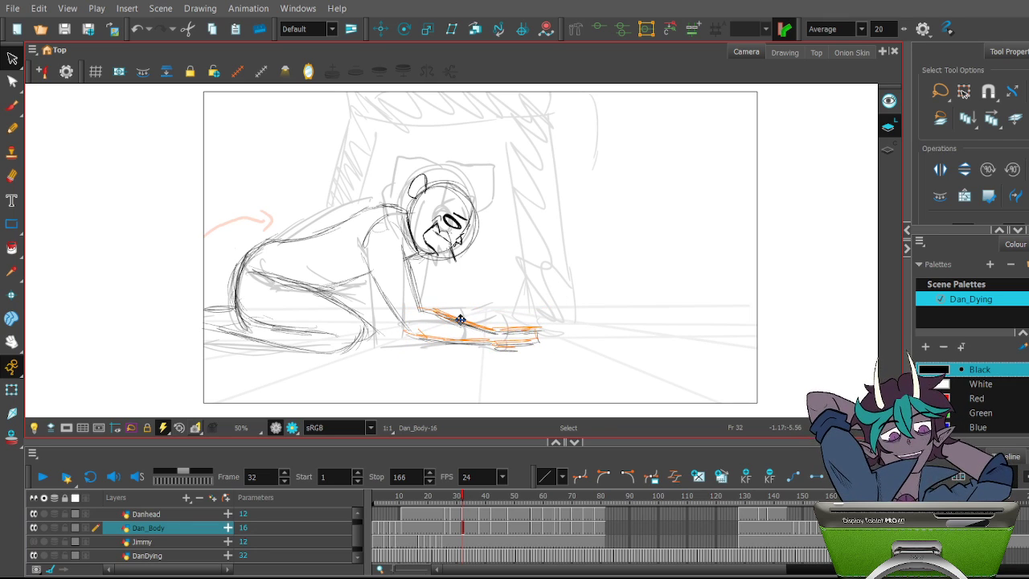
key("ctrl+z")
key("ctrl+z")
key("ctrl+z")
key("ctrl+z")
key("ctrl+z")
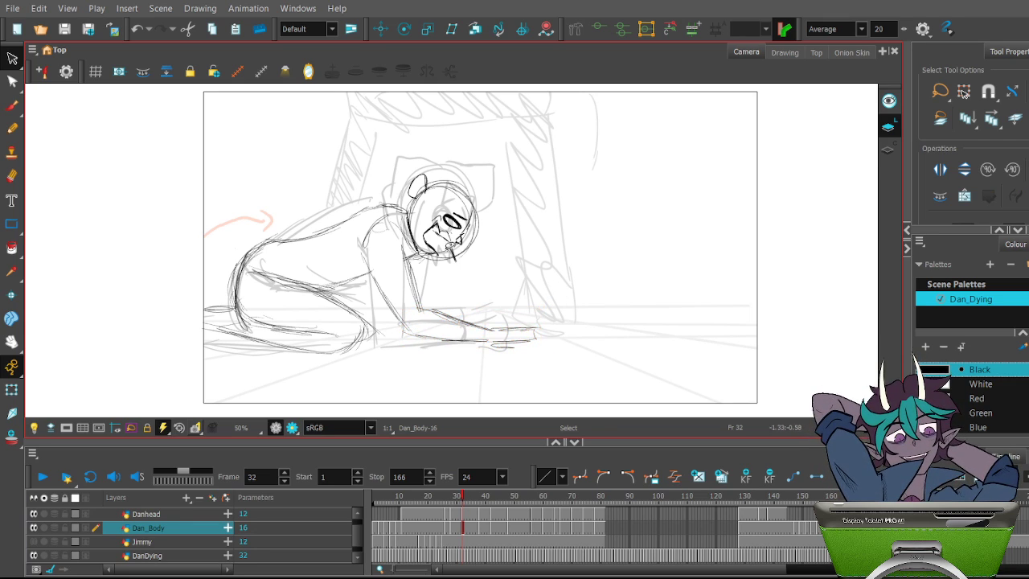
Select the whole arm at frame 32 and rotate it slightly about the shoulder, bringing the hand back toward the body
mouse_move(384, 226)
left_mouse_down()
mouse_move(396, 319)
mouse_move(552, 358)
mouse_move(495, 288)
mouse_move(415, 272)
mouse_move(397, 251)
mouse_move(394, 220)
left_mouse_up()
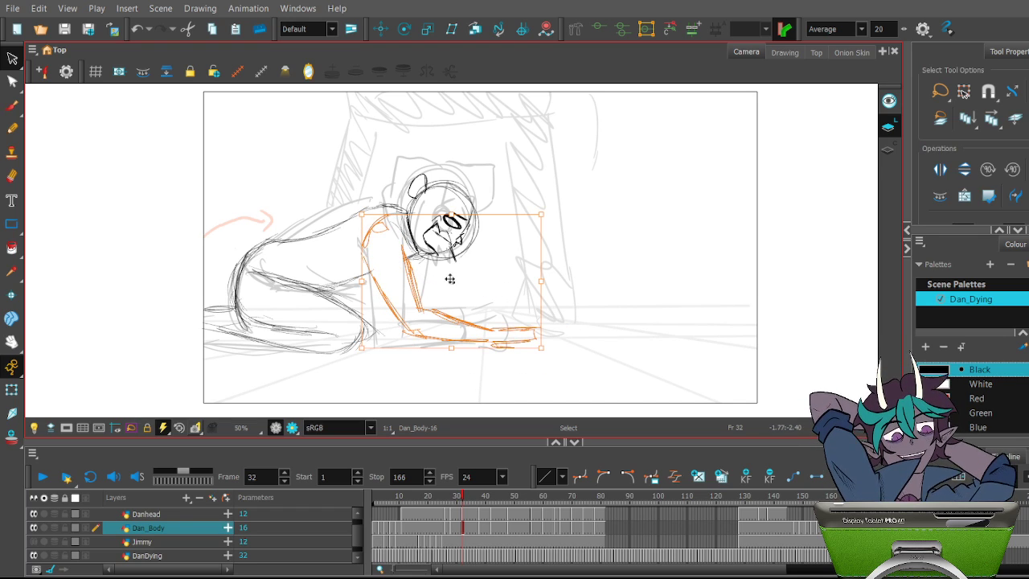
left_click_drag(552, 212, 552, 223)
left_click(553, 223)
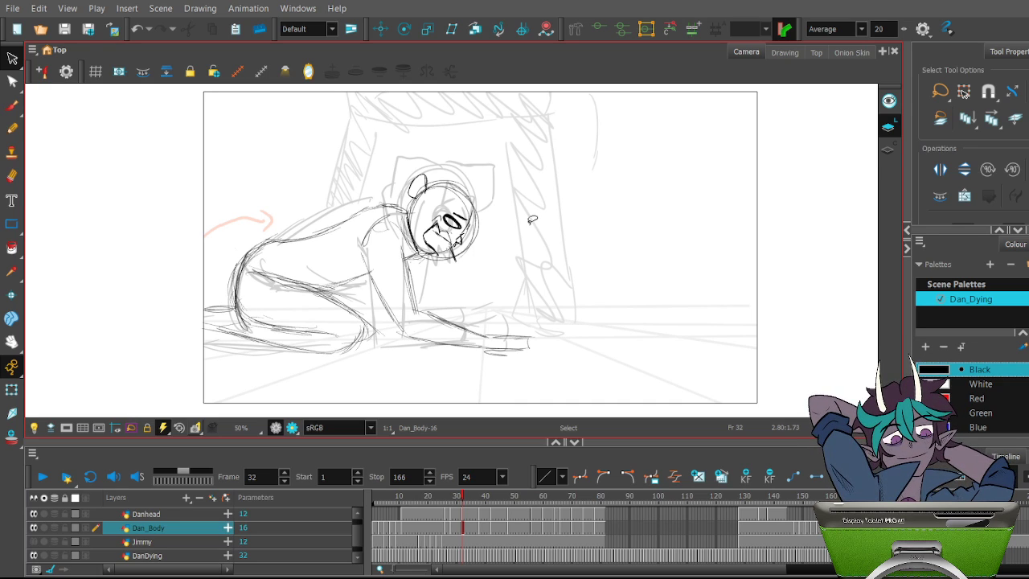
mouse_move(528, 225)
left_mouse_down()
mouse_move(562, 277)
mouse_move(526, 216)
left_mouse_up()
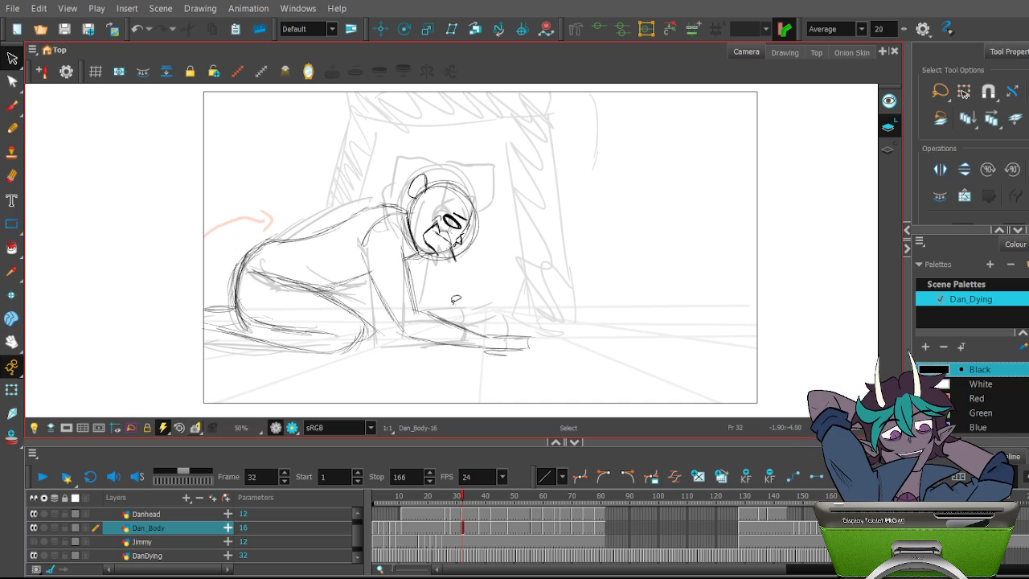
Play back the scene from frame 1, then scrub through the poses back to frame 12
mouse_move(464, 502)
left_mouse_down()
mouse_move(437, 494)
mouse_move(454, 487)
mouse_move(364, 494)
left_mouse_up()
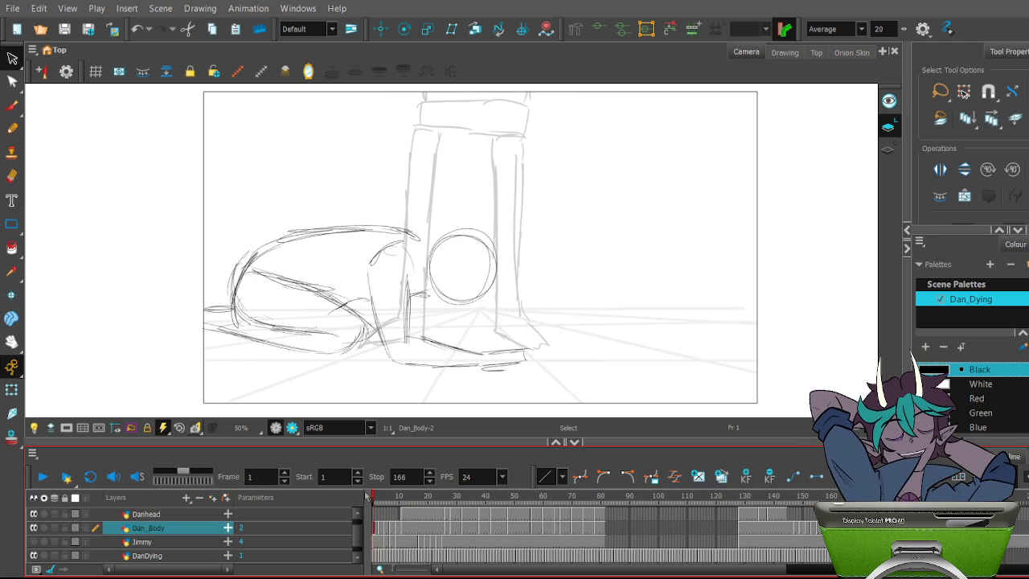
left_click(42, 476)
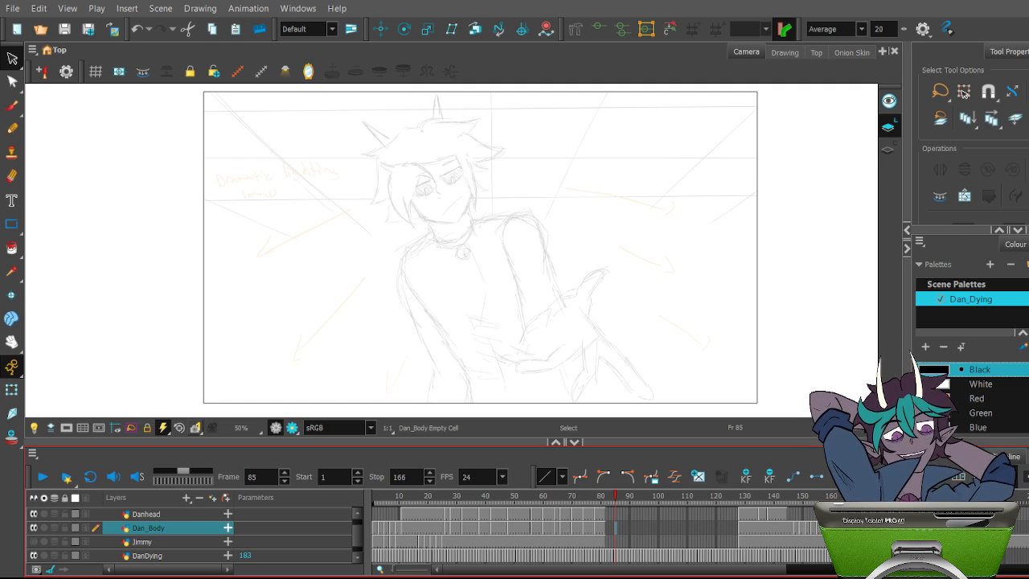
left_click(490, 497)
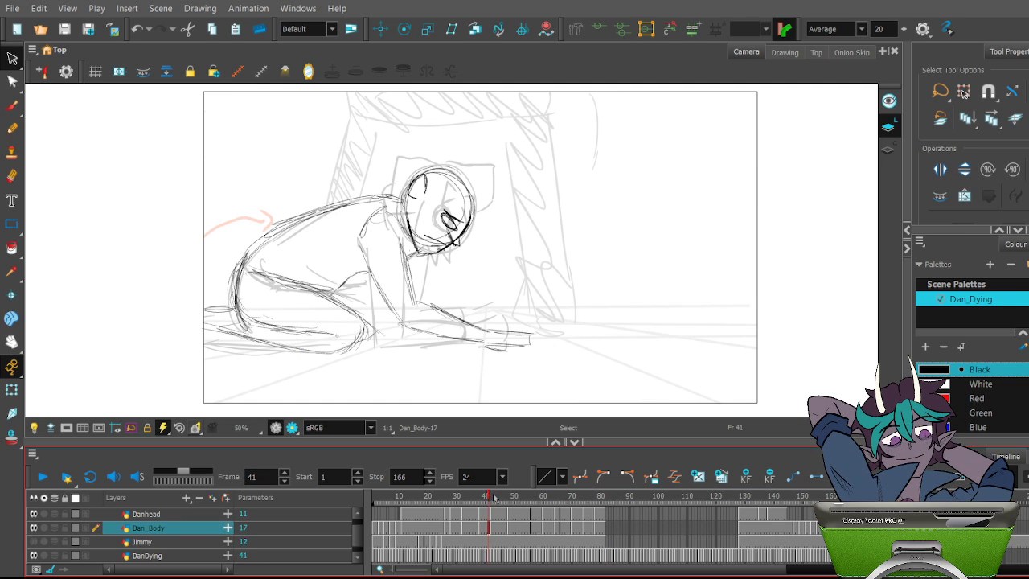
left_click(613, 498)
mouse_move(613, 500)
left_mouse_down()
mouse_move(372, 497)
mouse_move(463, 495)
mouse_move(412, 493)
mouse_move(421, 481)
mouse_move(404, 479)
left_mouse_up()
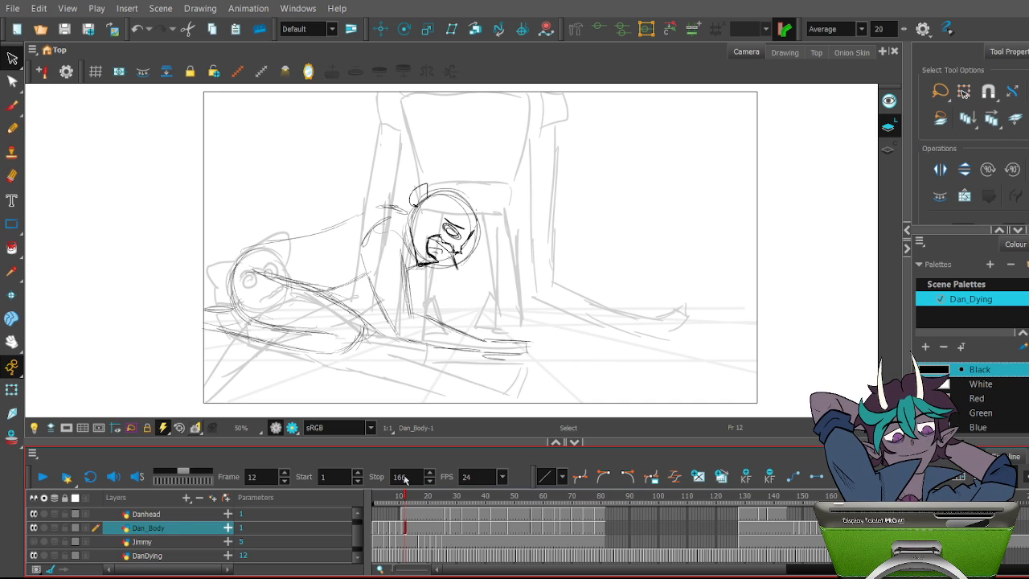
Select the forearm and hand strokes of Dan_Body at frame 12 and rotate them slightly upward about the elbow
mouse_move(453, 303)
left_mouse_down()
mouse_move(502, 373)
mouse_move(482, 289)
mouse_move(458, 298)
left_mouse_up()
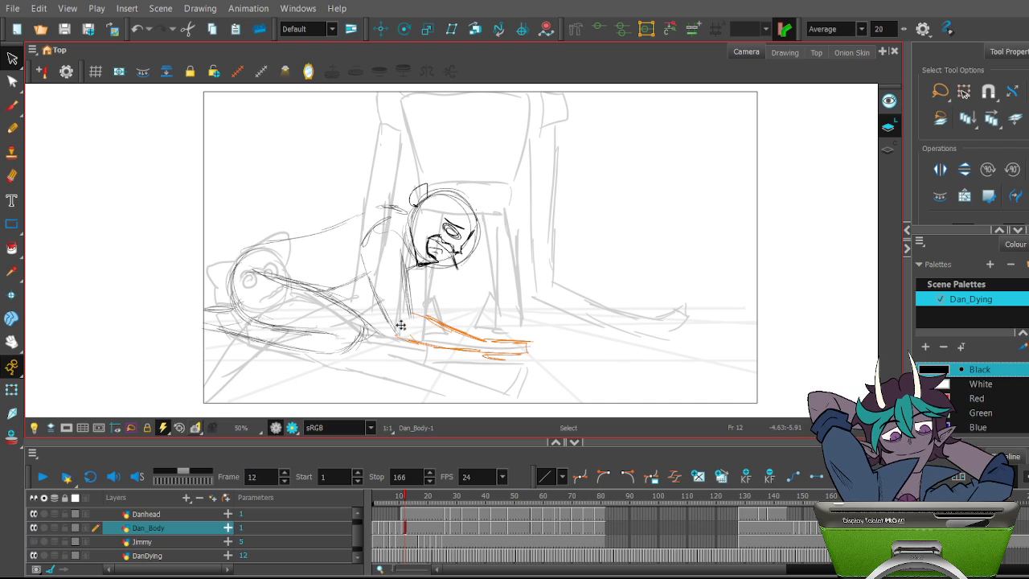
left_click_drag(542, 305, 539, 301)
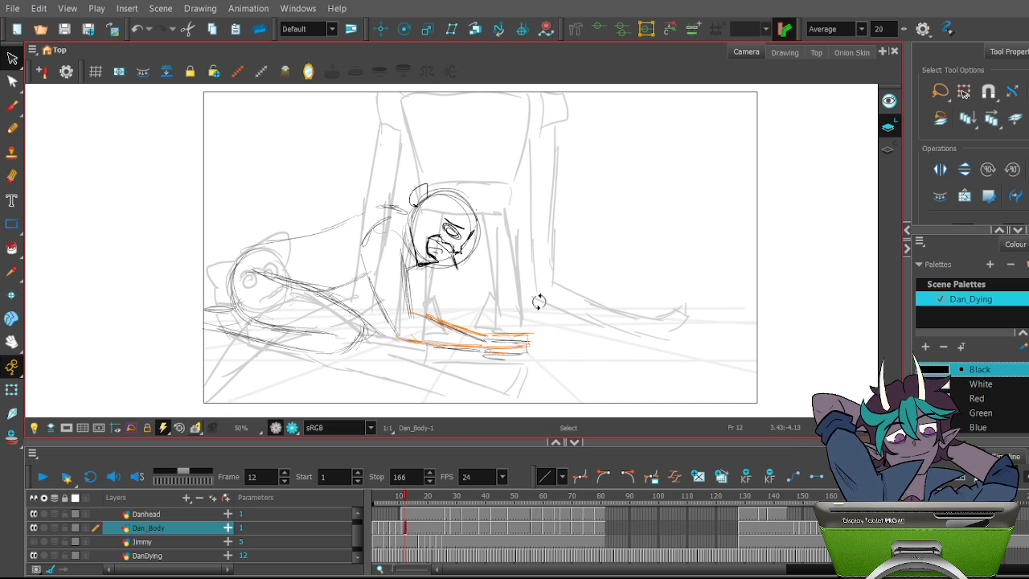
left_click(555, 283)
Step through the following Dan_Body poses and return the playhead to frame 32
mouse_move(414, 500)
left_mouse_down()
mouse_move(390, 498)
mouse_move(435, 493)
mouse_move(411, 495)
left_mouse_up()
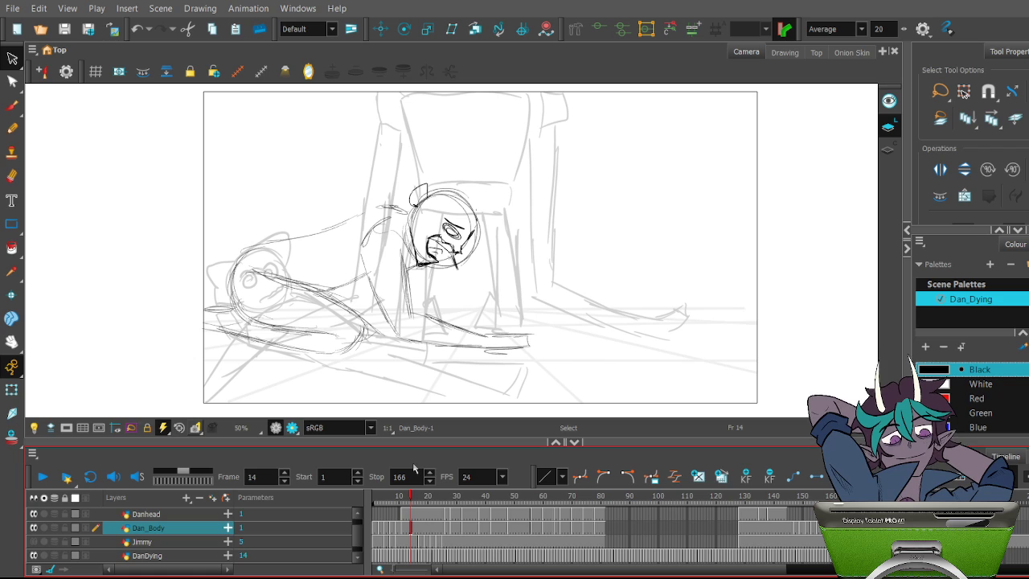
left_click(448, 523)
mouse_move(462, 499)
left_mouse_down()
mouse_move(439, 495)
mouse_move(462, 495)
left_mouse_up()
mouse_move(430, 281)
left_mouse_down()
mouse_move(388, 234)
mouse_move(378, 281)
mouse_move(516, 342)
mouse_move(487, 236)
left_mouse_up()
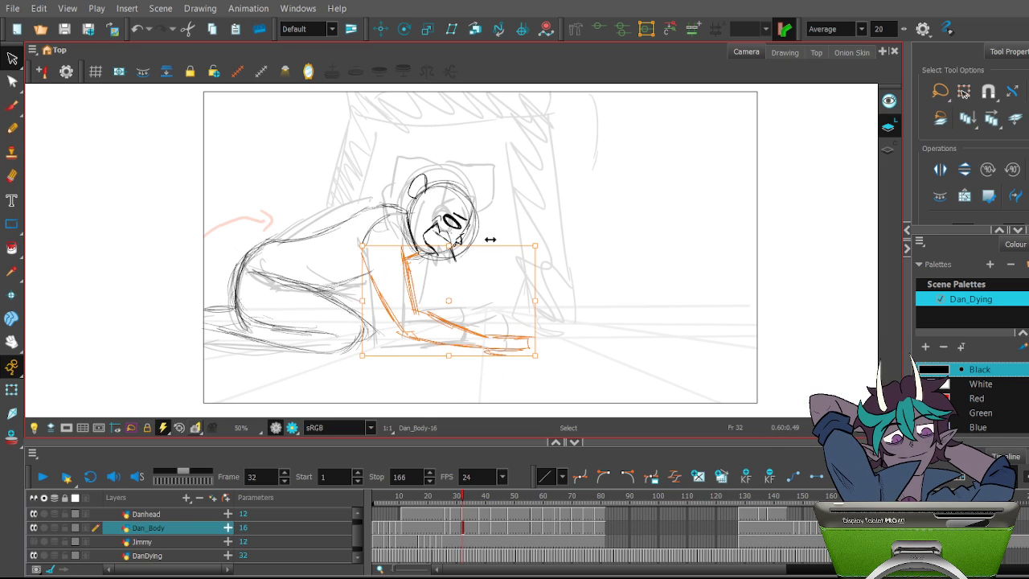
left_click(384, 265)
left_click(383, 268)
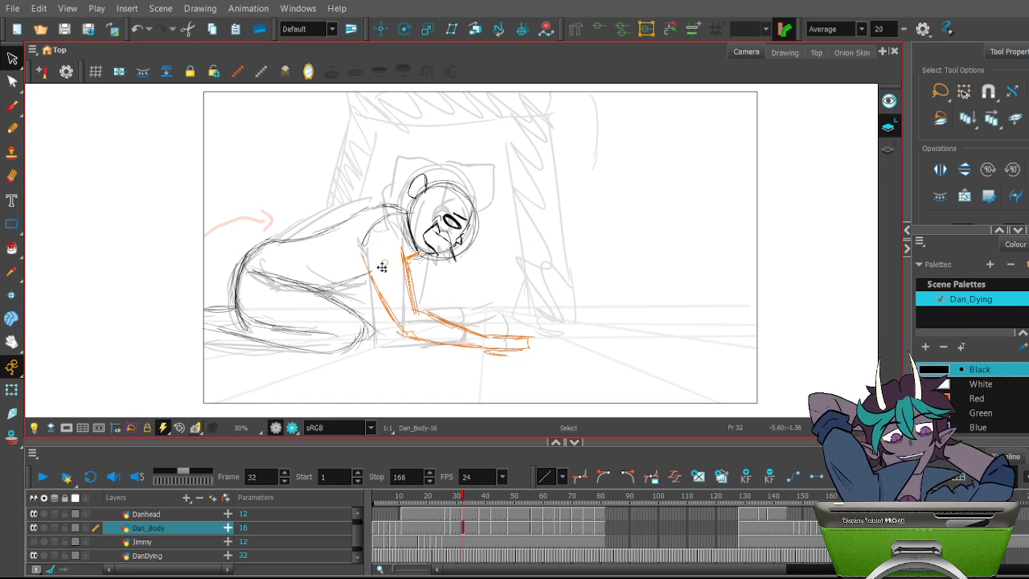
left_click(569, 249)
Select only the forearm and hand at frame 32, place the pivot near the elbow and rotate them slightly upward
mouse_move(586, 287)
left_mouse_down()
mouse_move(434, 388)
mouse_move(553, 299)
left_mouse_up()
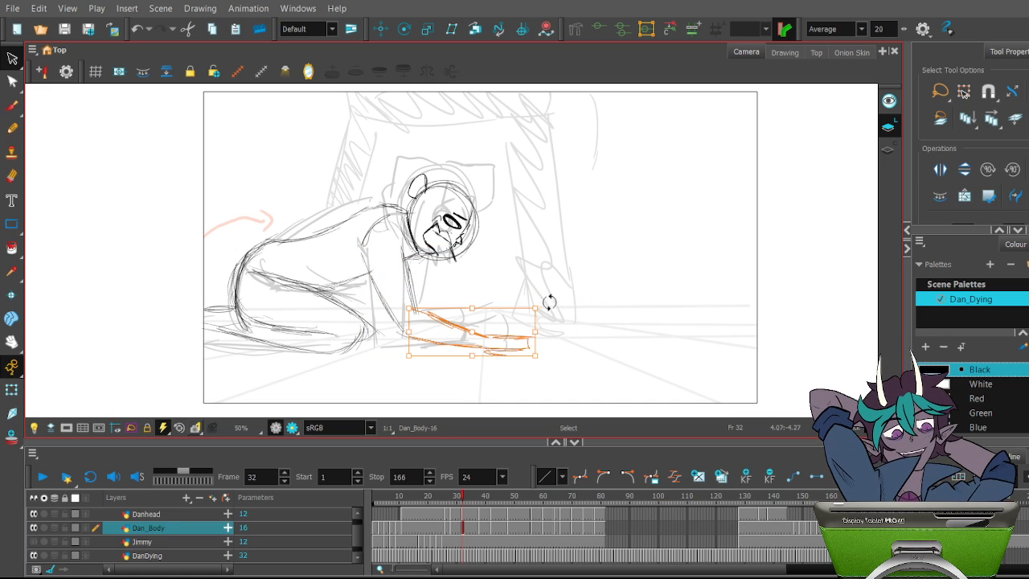
left_click(421, 322)
left_click(544, 293)
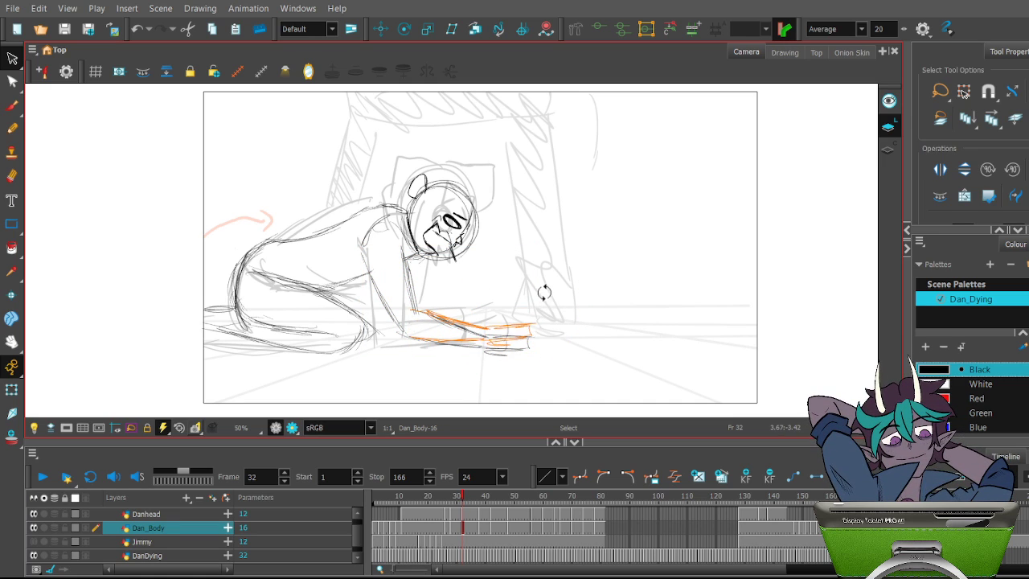
left_click(545, 295)
left_click(573, 287)
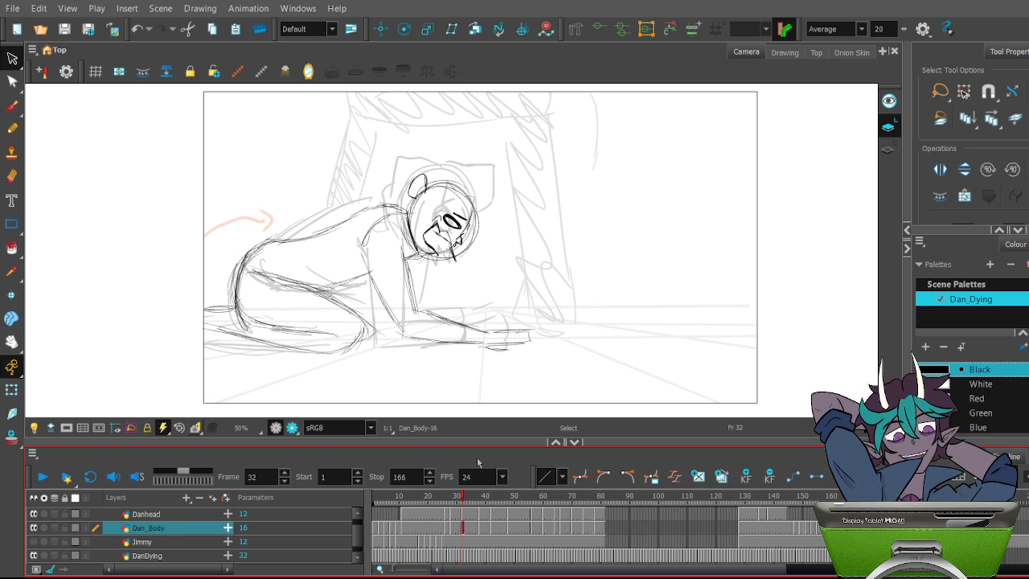
Check the Dan_Body exposures and pose around frame 34
left_click(473, 520)
left_click(470, 527)
left_click(468, 527)
left_click(469, 526)
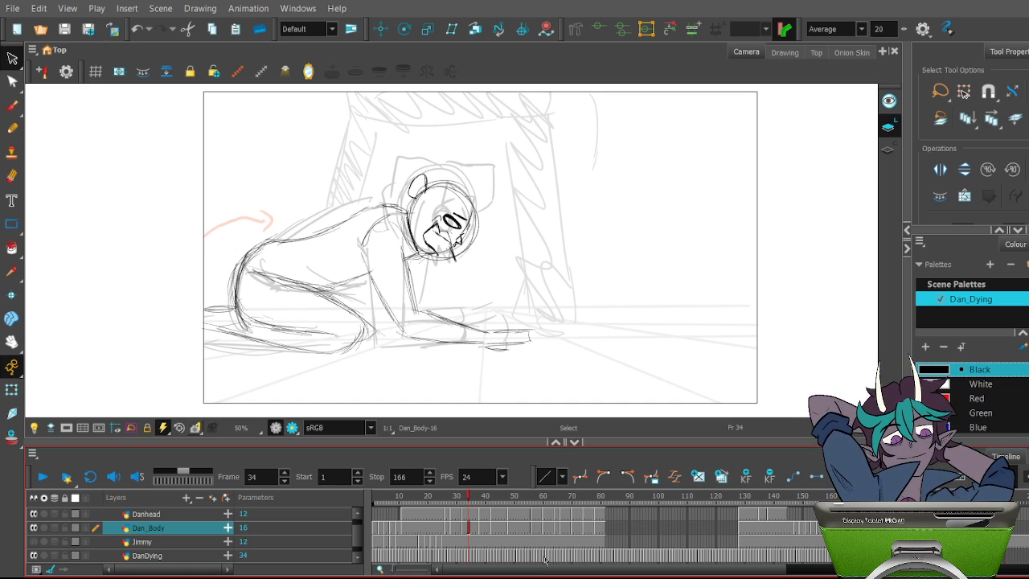
mouse_move(472, 501)
left_mouse_down()
mouse_move(495, 501)
mouse_move(396, 501)
mouse_move(499, 496)
mouse_move(404, 491)
mouse_move(456, 481)
left_mouse_up()
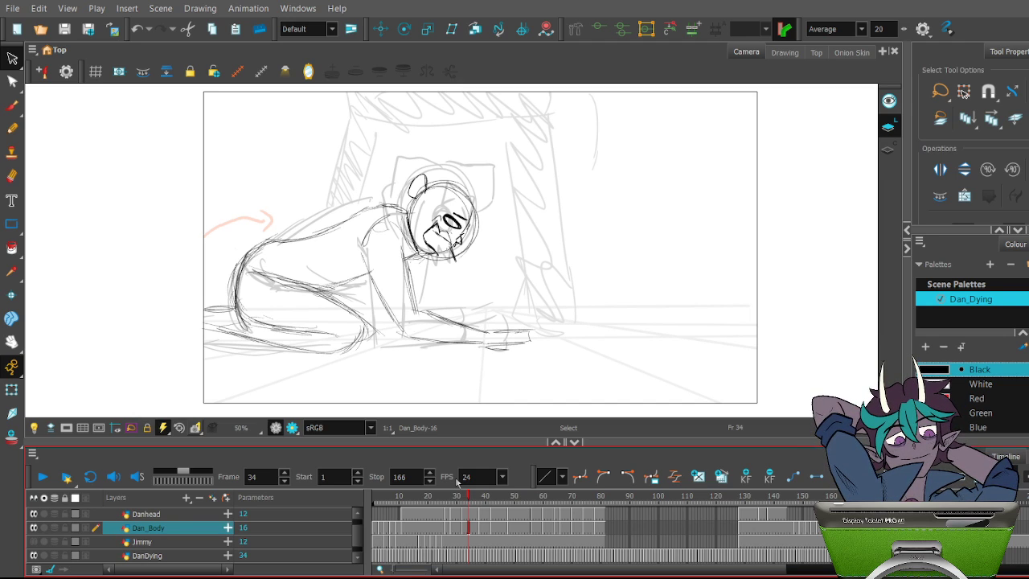
Move the playhead to frame 42 and make Dan_Body the active layer
left_click(463, 515)
mouse_move(416, 493)
left_mouse_down()
mouse_move(538, 493)
mouse_move(454, 483)
mouse_move(468, 488)
mouse_move(421, 492)
mouse_move(492, 481)
left_mouse_up()
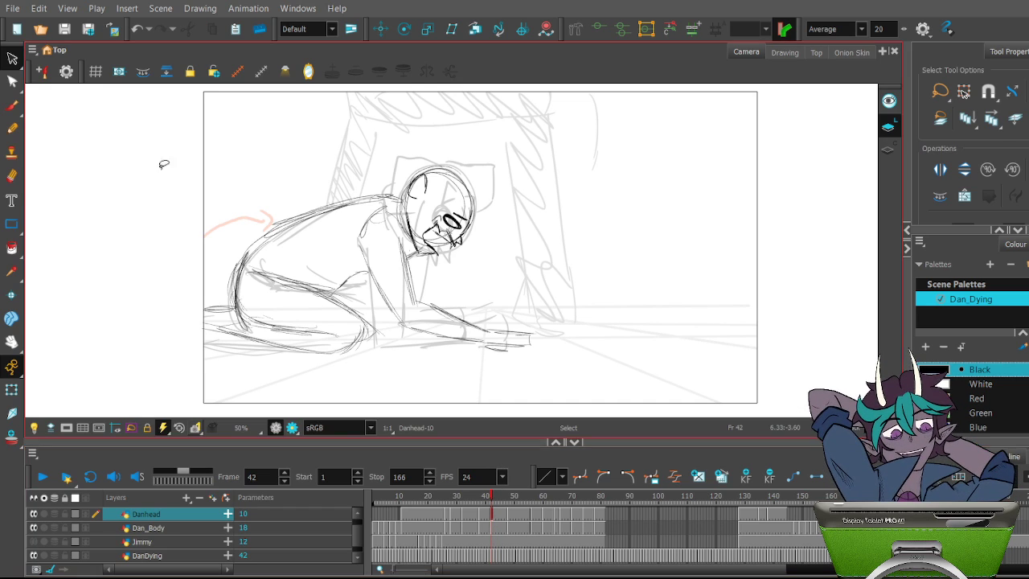
left_click(165, 528)
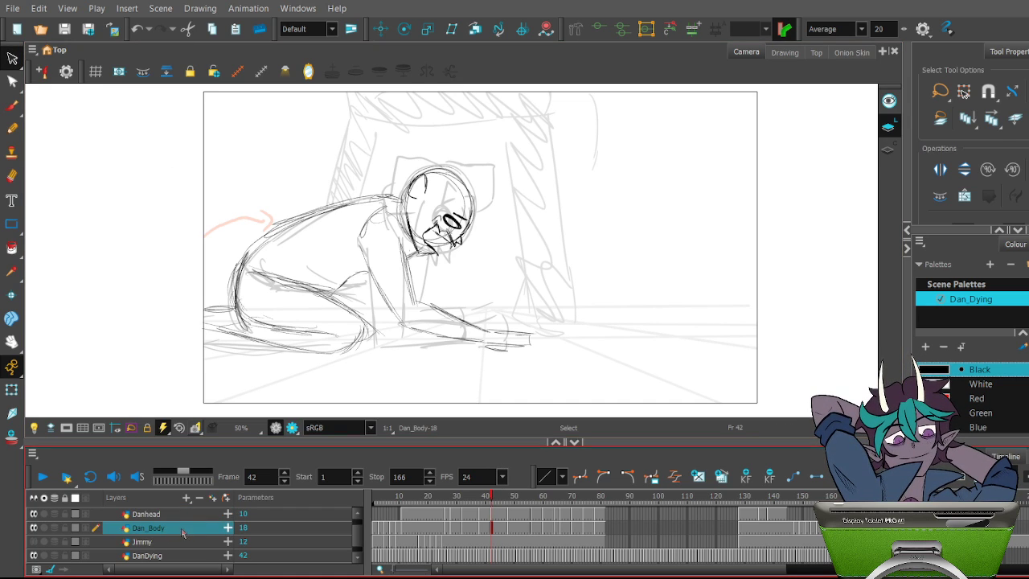
Select the Dan_Body upper body, head circle and arm at frame 42, leaving out the legs, and rotate them slightly clockwise
left_click(193, 541)
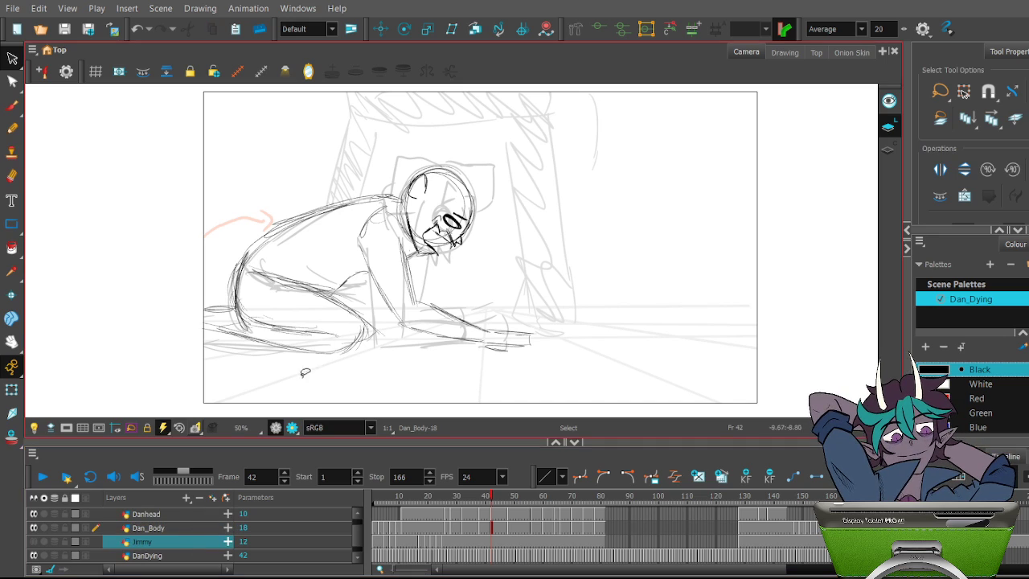
left_click(181, 528)
mouse_move(542, 257)
left_mouse_down()
mouse_move(577, 325)
mouse_move(538, 371)
mouse_move(472, 387)
mouse_move(419, 359)
mouse_move(387, 309)
mouse_move(279, 235)
mouse_move(378, 85)
mouse_move(587, 285)
mouse_move(538, 269)
left_mouse_up()
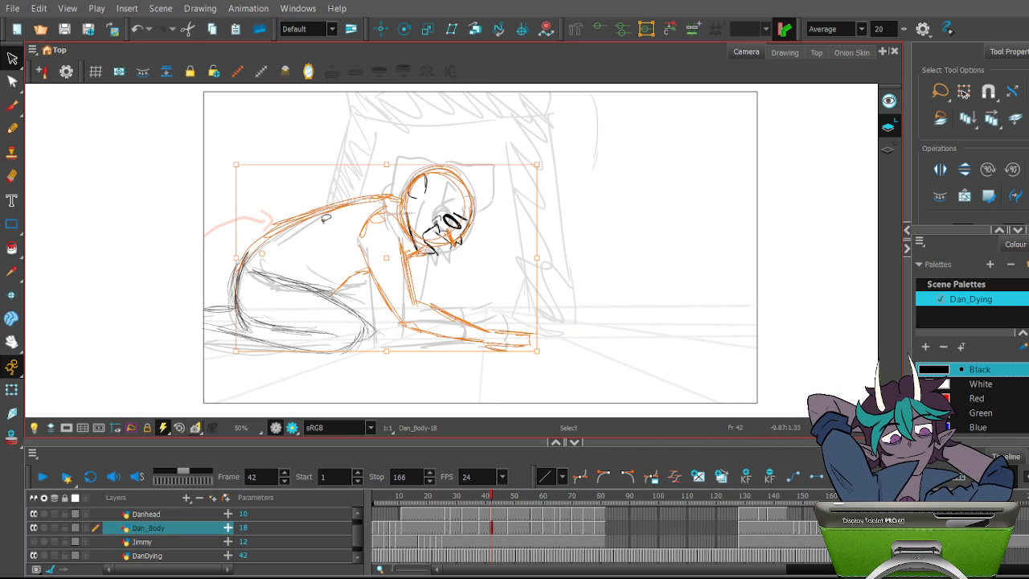
mouse_move(542, 161)
left_mouse_down()
mouse_move(550, 190)
mouse_move(559, 185)
left_mouse_up()
left_click(562, 187)
Select only the arm of Dan_Body, place the pivot at the shoulder and rotate the arm slightly upward to bring the hand back to floor level
mouse_move(443, 312)
left_mouse_down()
mouse_move(437, 298)
mouse_move(385, 331)
mouse_move(480, 268)
left_mouse_up()
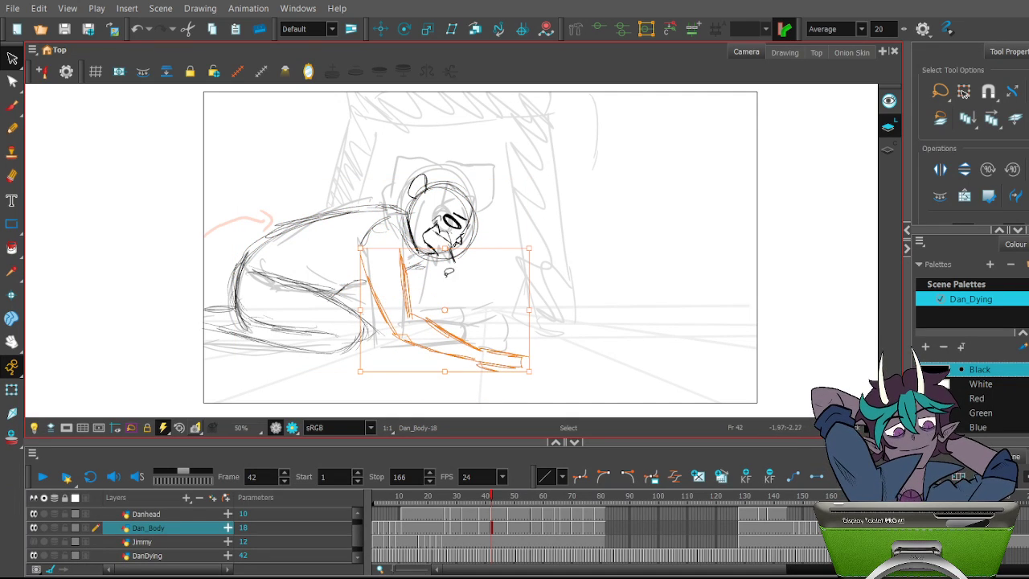
left_click_drag(445, 309, 383, 242)
left_click_drag(541, 245, 548, 217)
left_click(575, 191)
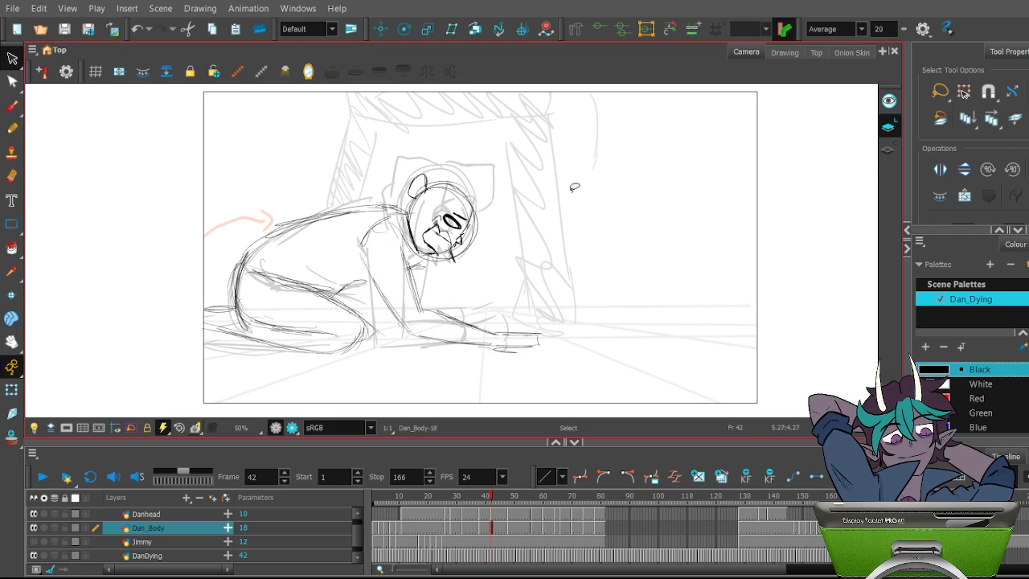
Shift the Danhead face drawing at frame 42 slightly down and to the right, and tilt it to fit the lowered head circle
left_click(495, 514)
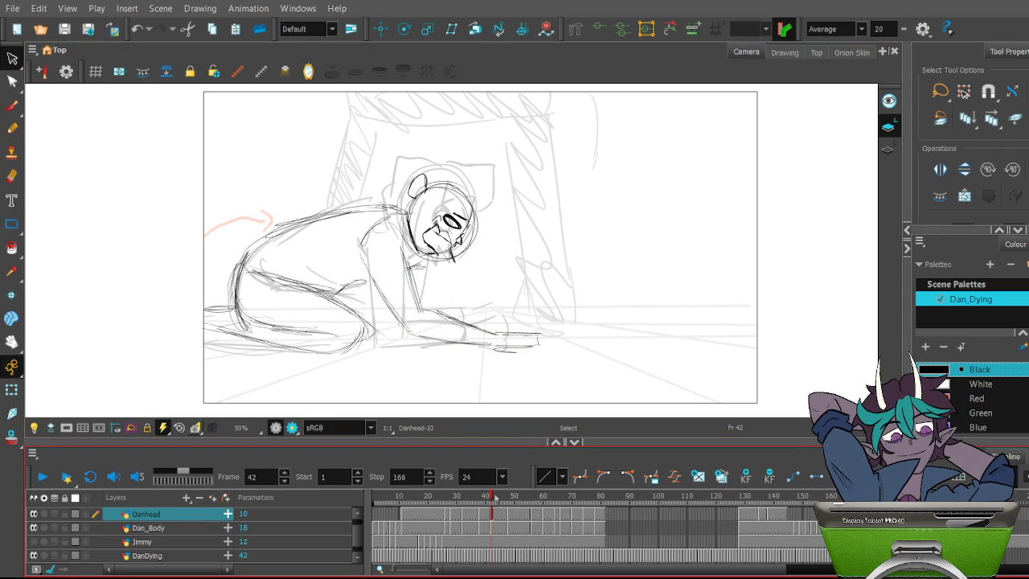
mouse_move(499, 195)
left_mouse_down()
mouse_move(474, 262)
mouse_move(452, 264)
mouse_move(404, 233)
mouse_move(407, 166)
mouse_move(489, 171)
left_mouse_up()
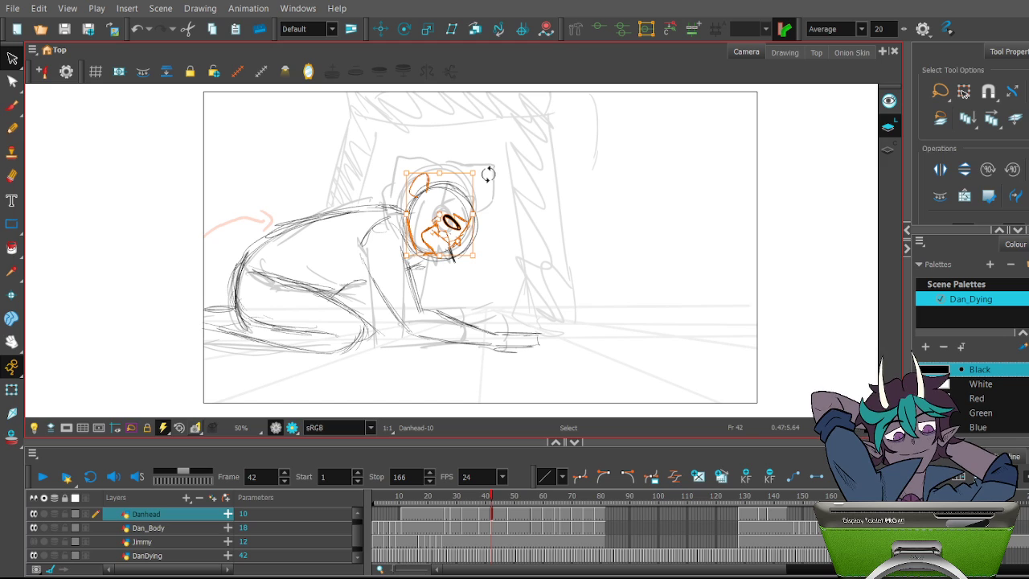
left_click_drag(451, 216, 455, 220)
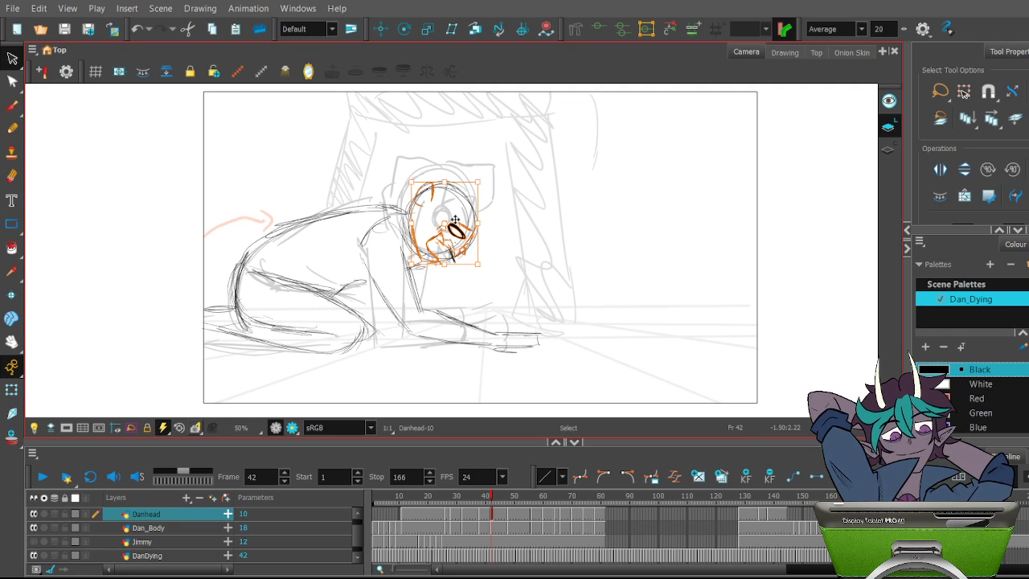
left_click_drag(488, 176, 482, 168)
left_click(492, 162)
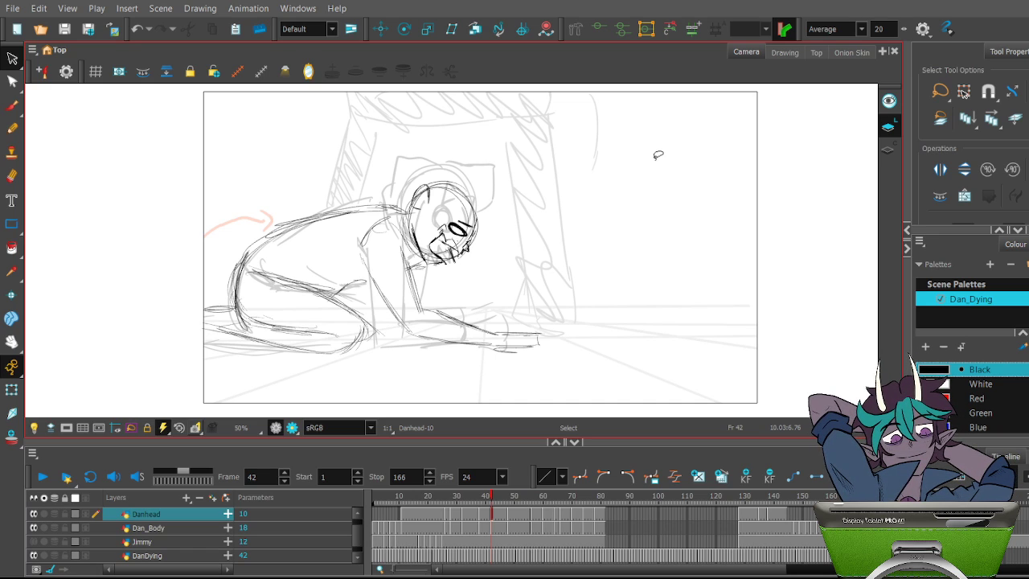
Scrub the timeline back from frame 42 to frame 18 to review the motion
mouse_move(492, 500)
left_mouse_down()
mouse_move(423, 501)
mouse_move(523, 515)
mouse_move(445, 522)
mouse_move(490, 515)
mouse_move(469, 527)
mouse_move(488, 515)
mouse_move(417, 515)
mouse_move(483, 506)
mouse_move(419, 504)
mouse_move(498, 502)
mouse_move(424, 486)
left_mouse_up()
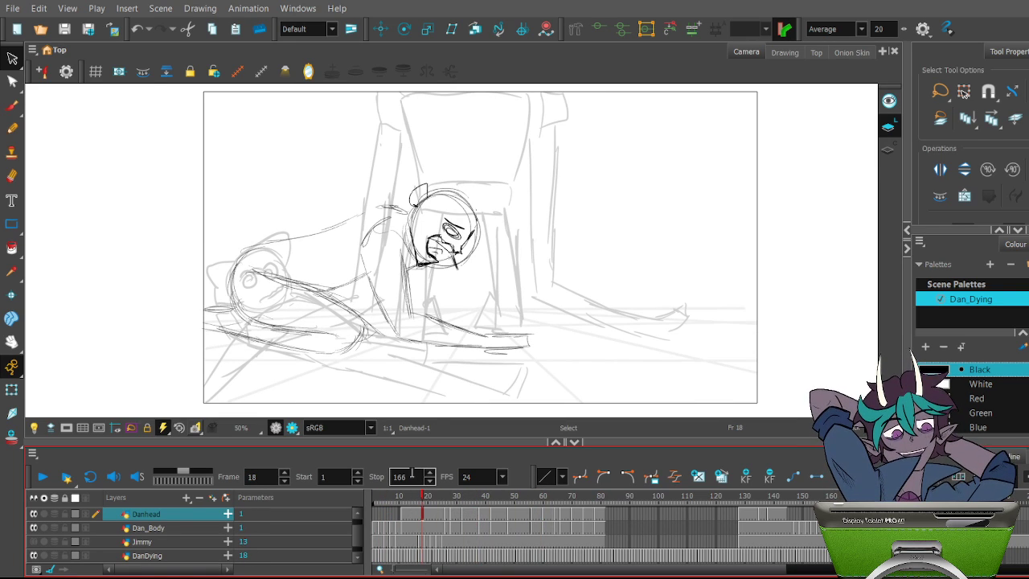